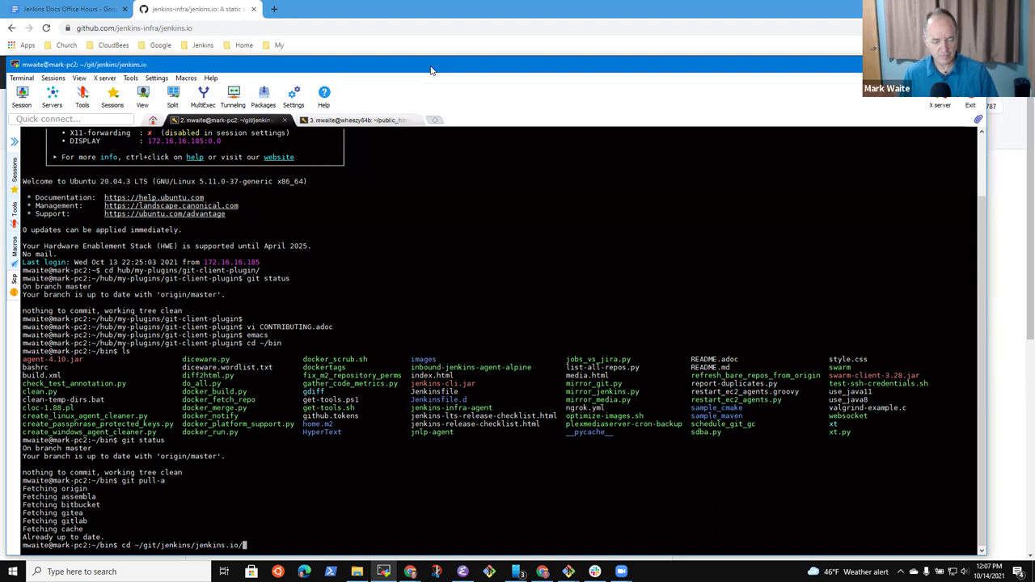
# Step: Check out the adopt-a-plugin-tutorial-and-blog-post branch and review its commit log
pyautogui.write('branch')
pyautogui.press('Return')
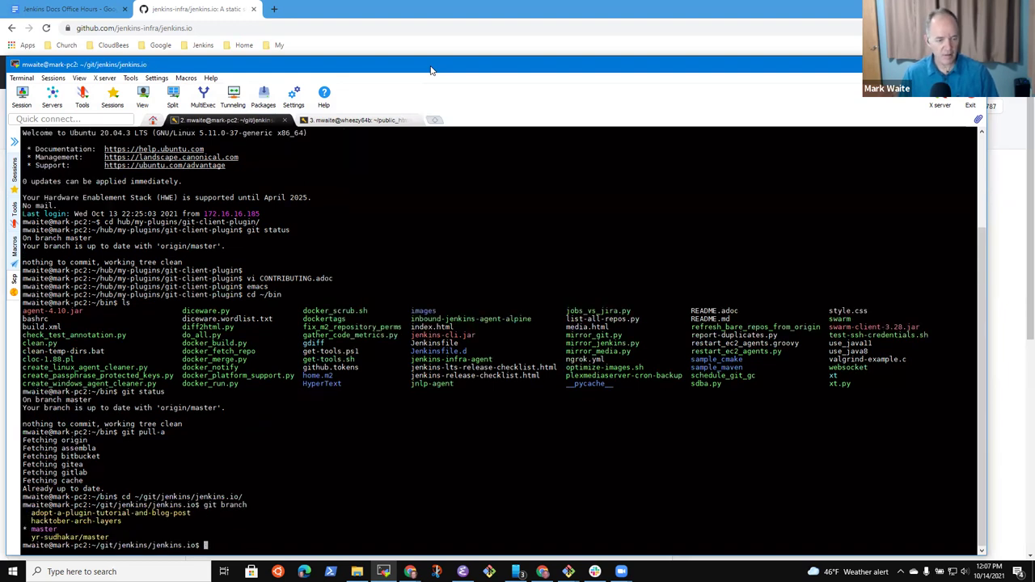
pyautogui.write('git checkout')
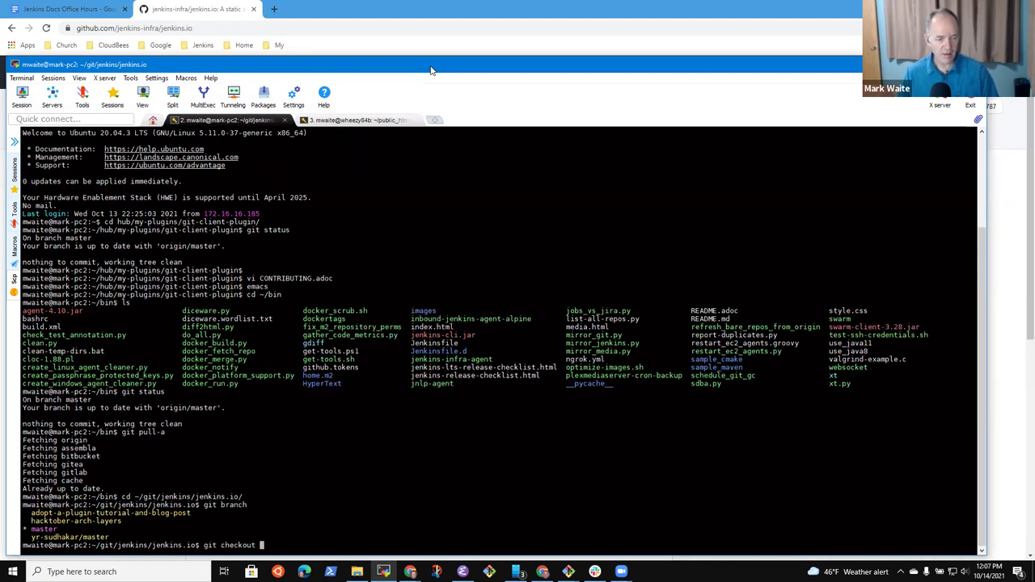
pyautogui.doubleClick(182, 513)
pyautogui.rightClick(217, 503)
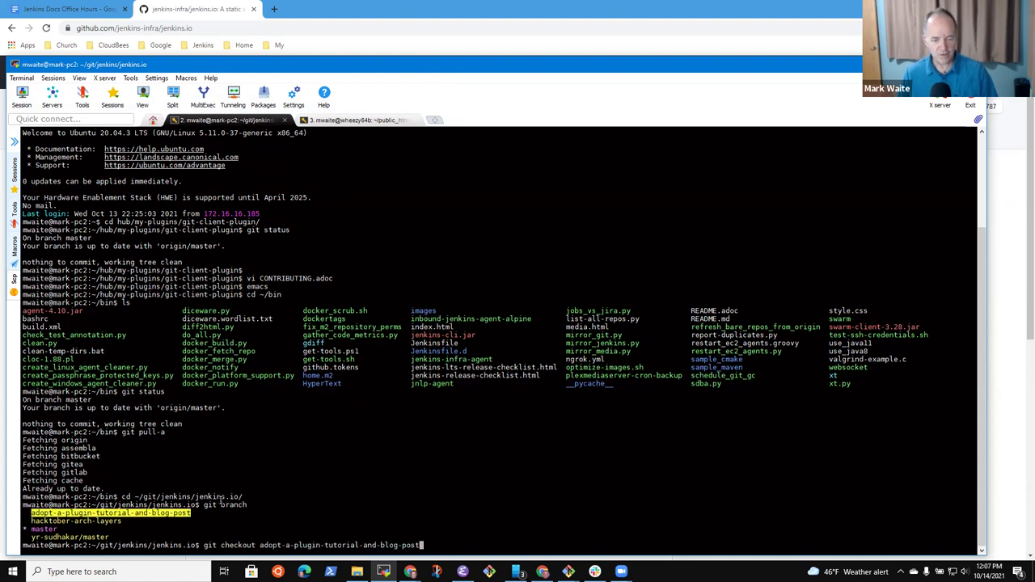
pyautogui.press('Return')
pyautogui.write('git log-s')
pyautogui.press('Return')
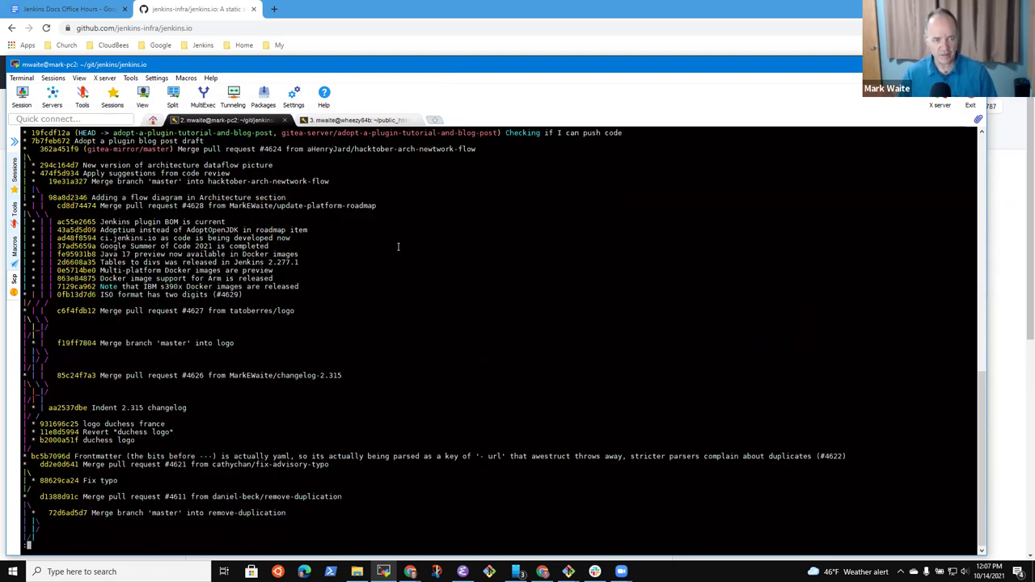
pyautogui.press('q')
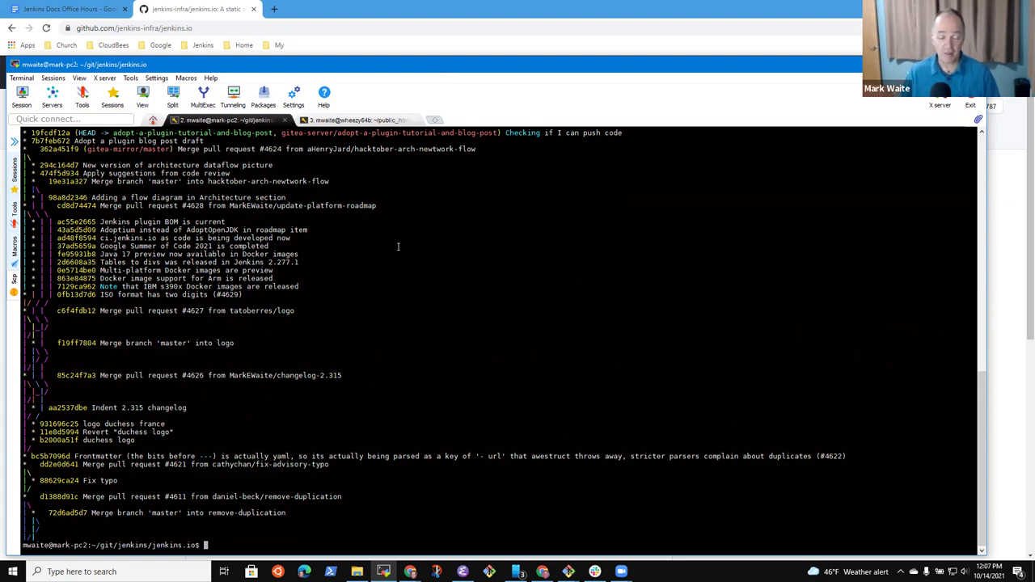
# Step: Push the branch to origin with upstream tracking and copy the suggested pull-request link
pyautogui.write('git push ')
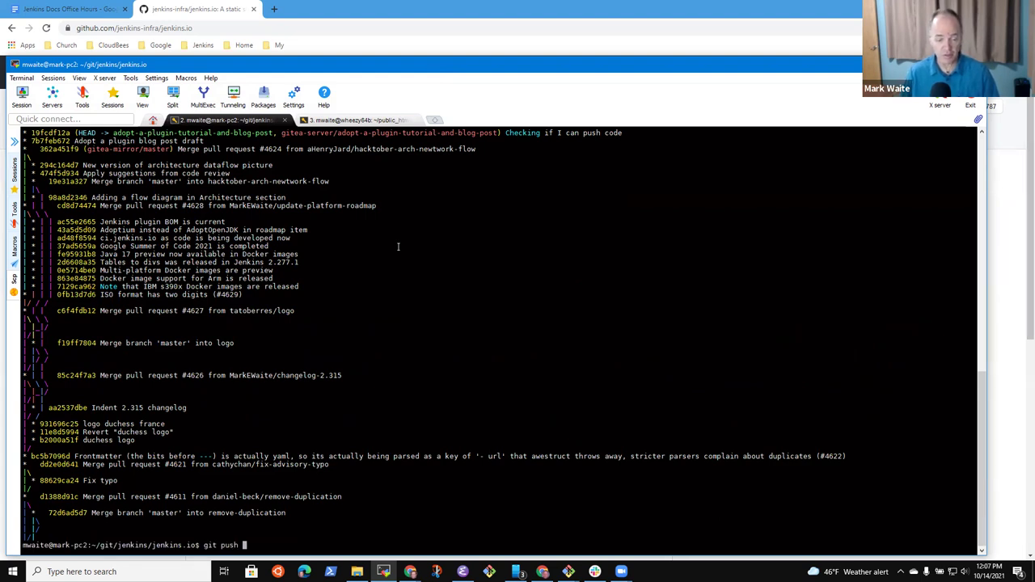
pyautogui.write('origin --set-upstr')
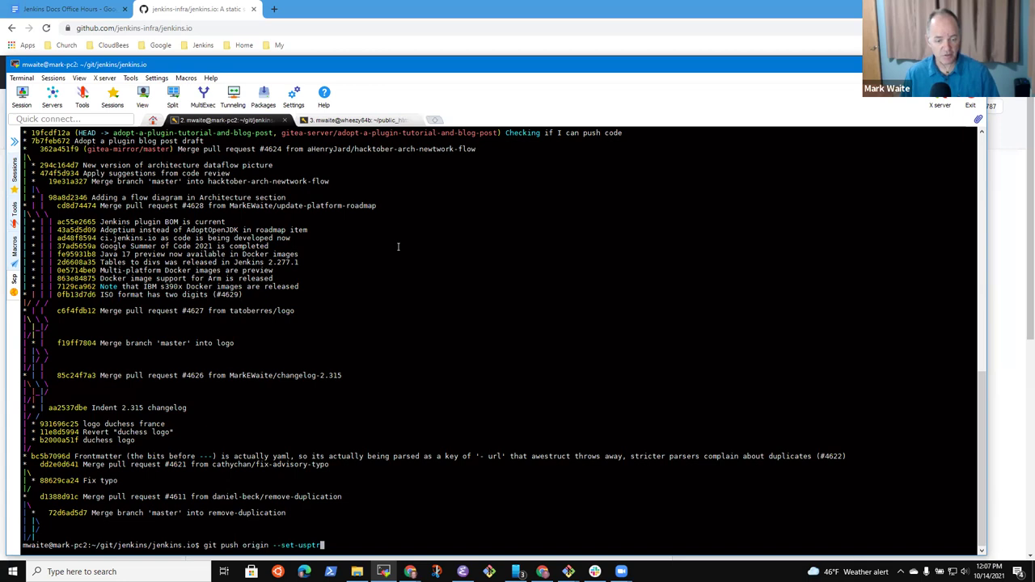
pyautogui.write('eam')
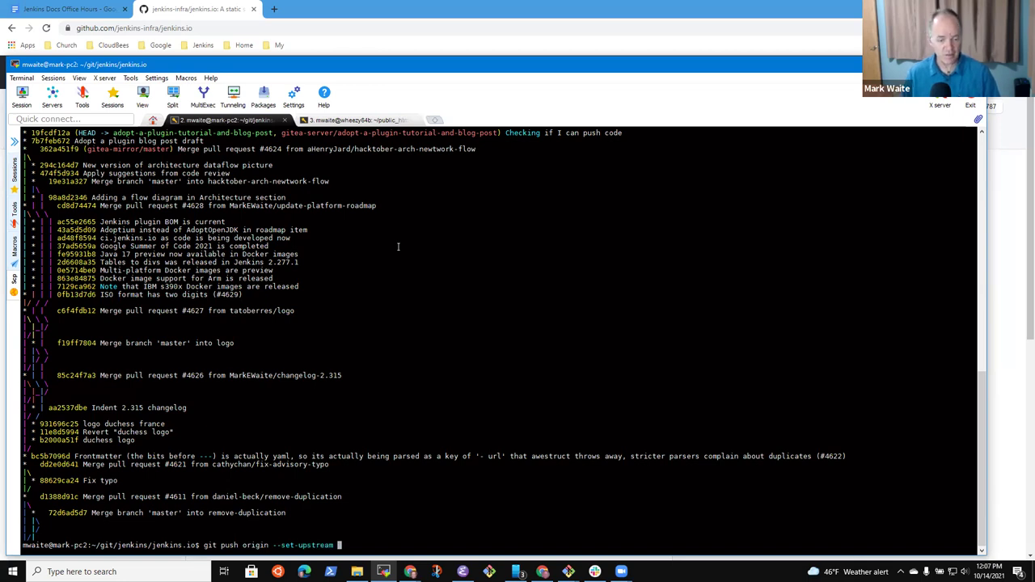
pyautogui.doubleClick(233, 133)
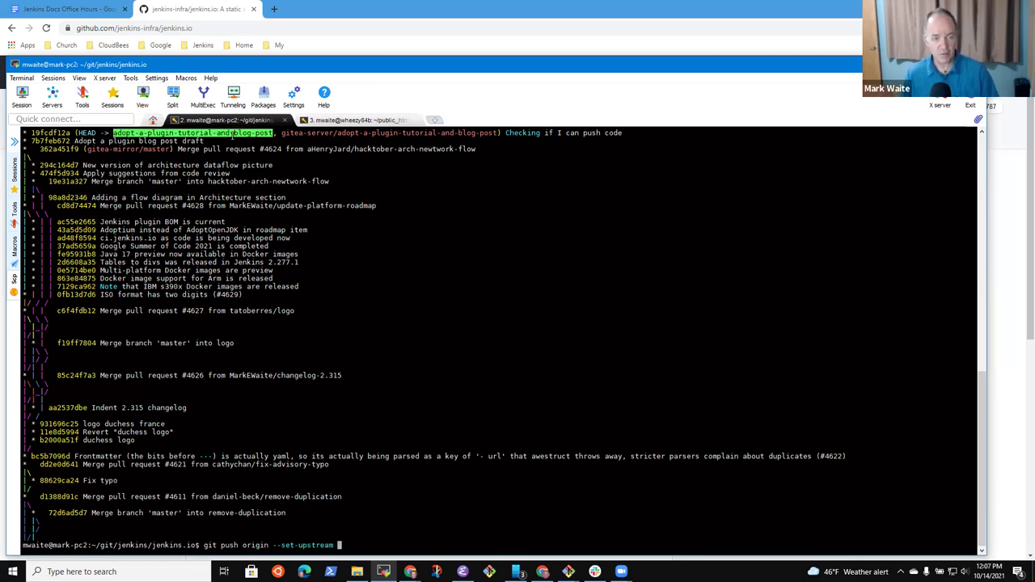
pyautogui.rightClick(283, 163)
pyautogui.press('Return')
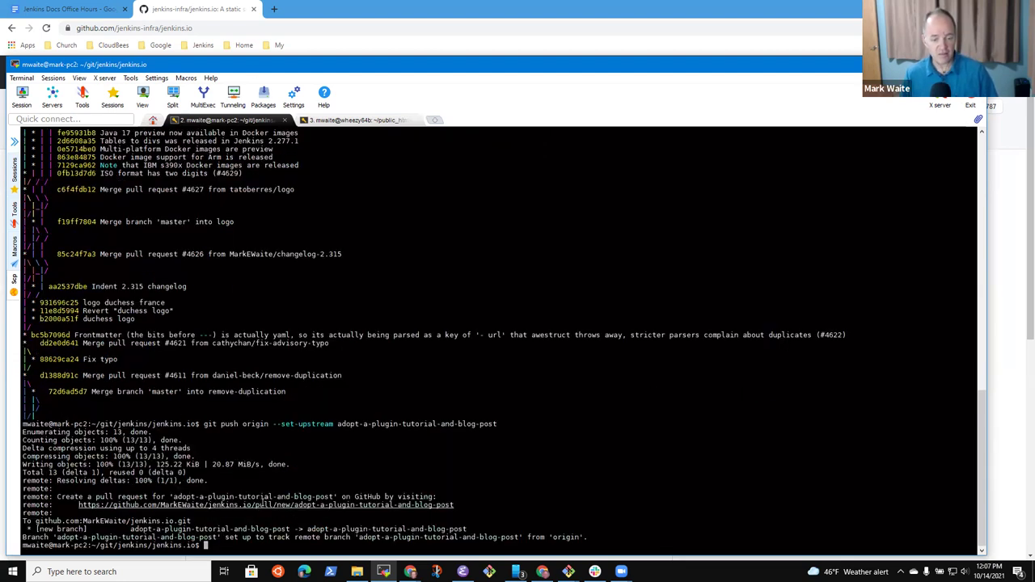
pyautogui.doubleClick(265, 503)
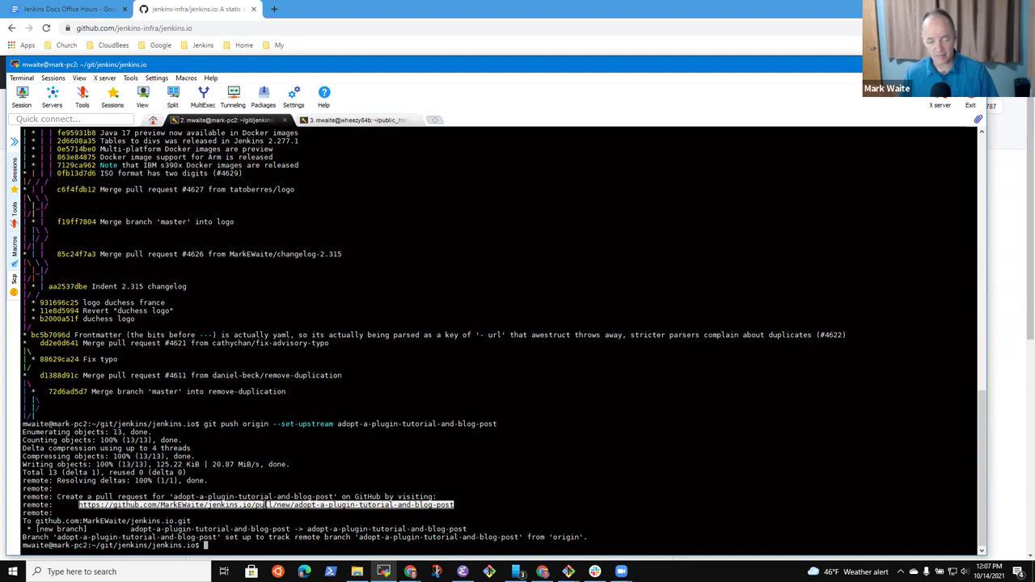
# Step: Load the copied adopt-a-plugin pull-request URL in a new browser tab
pyautogui.click(69, 9)
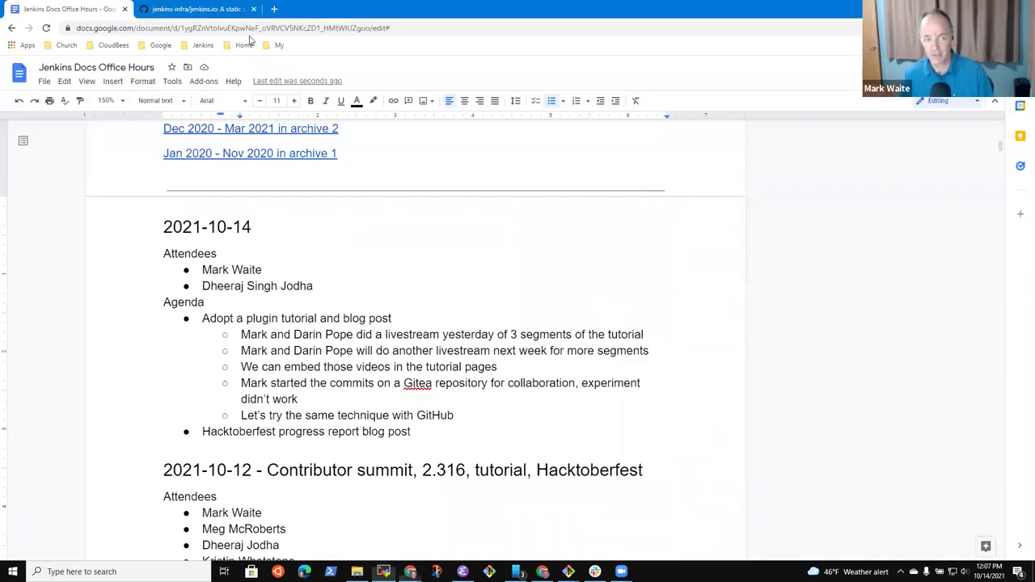
pyautogui.click(241, 10)
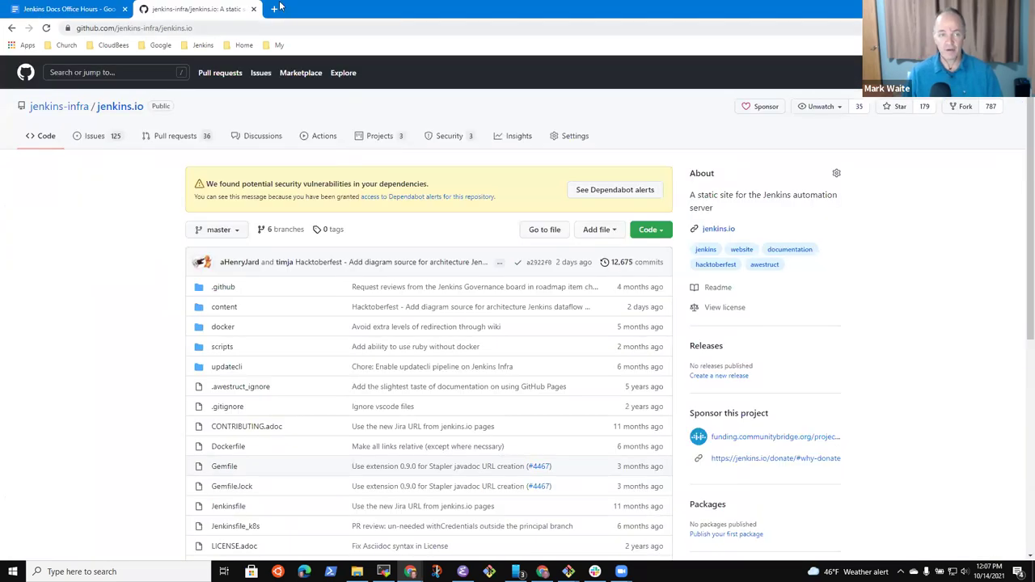
pyautogui.click(274, 9)
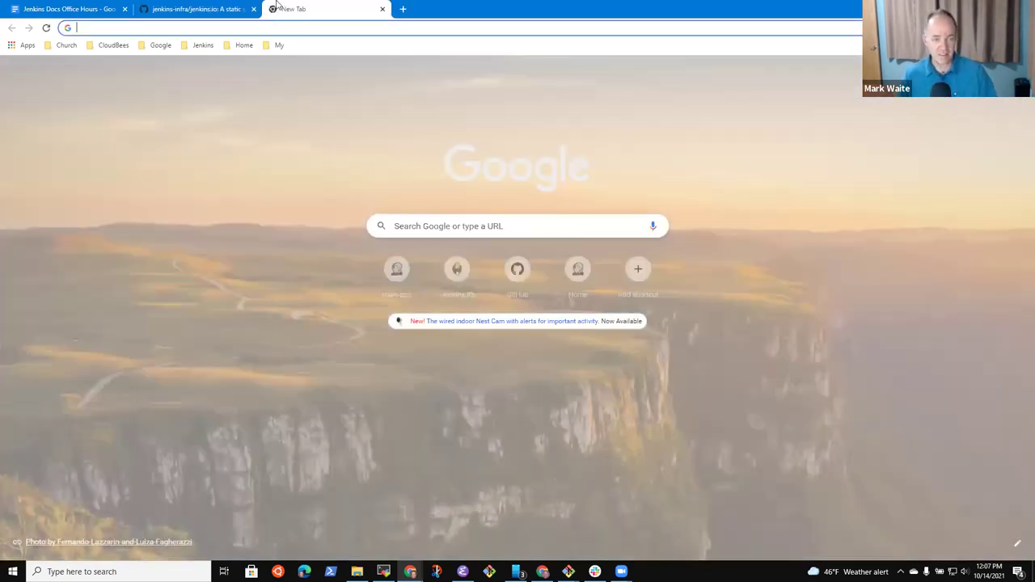
pyautogui.write('https://github.com/MarkEWaite/jenkins.io/pull/new/adopt-a-plugin-tutorial-and-blog-post')
pyautogui.press('Return')
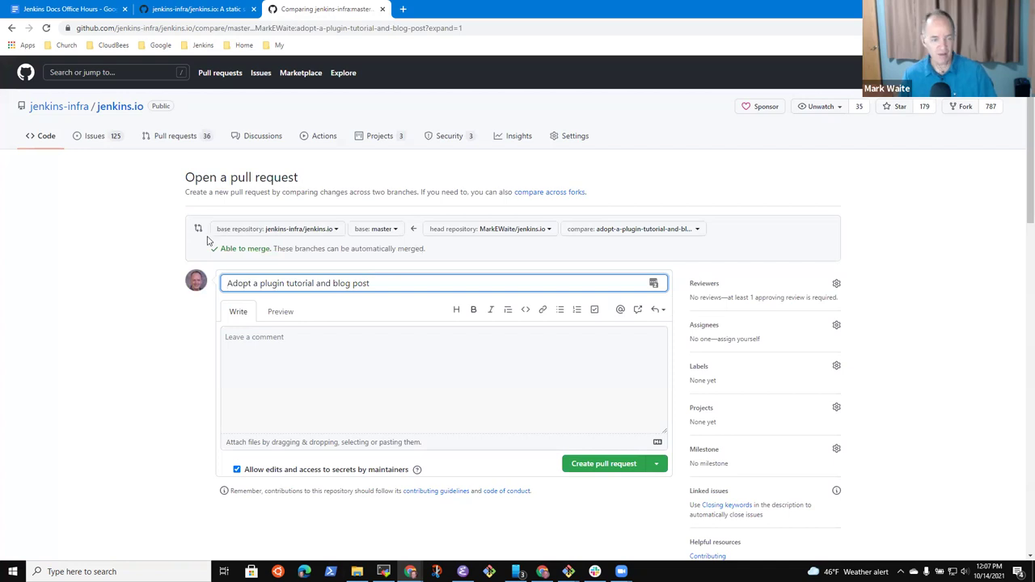
# Step: Revisit the jenkins.io repository page, return to the pull request, and view existing forks
pyautogui.hotkey('alt', 'Left')
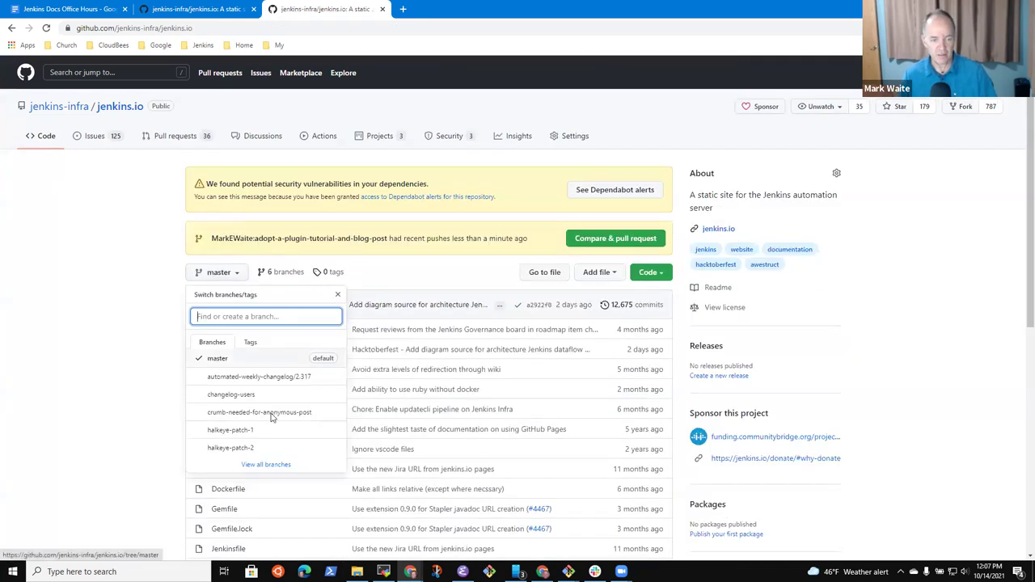
pyautogui.click(279, 474)
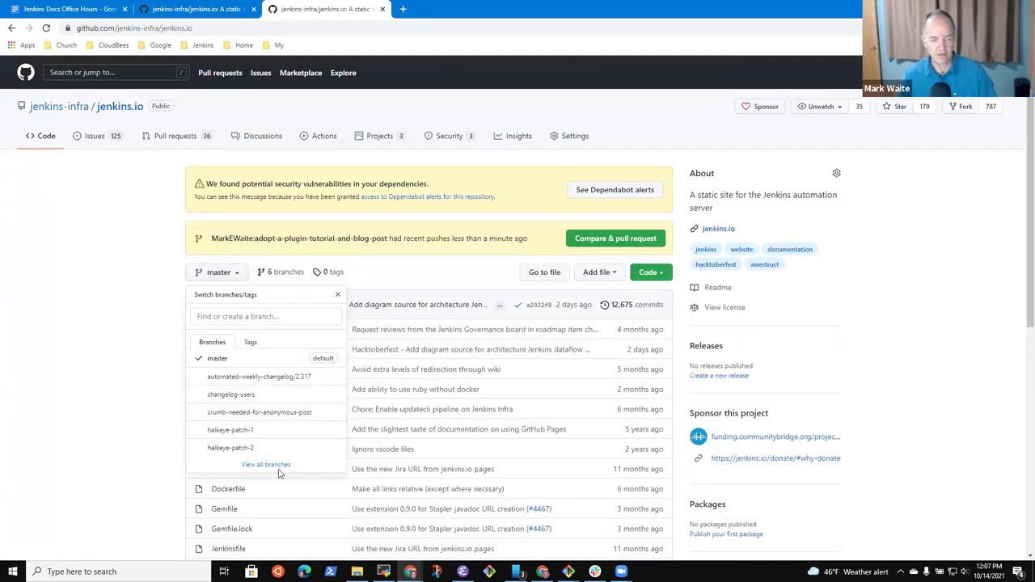
pyautogui.click(10, 27)
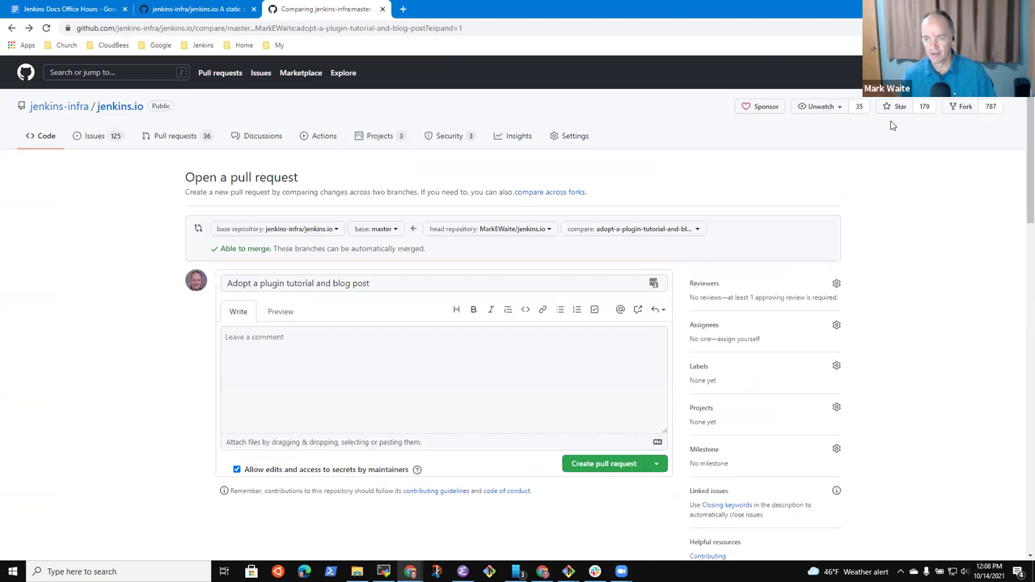
pyautogui.click(963, 106)
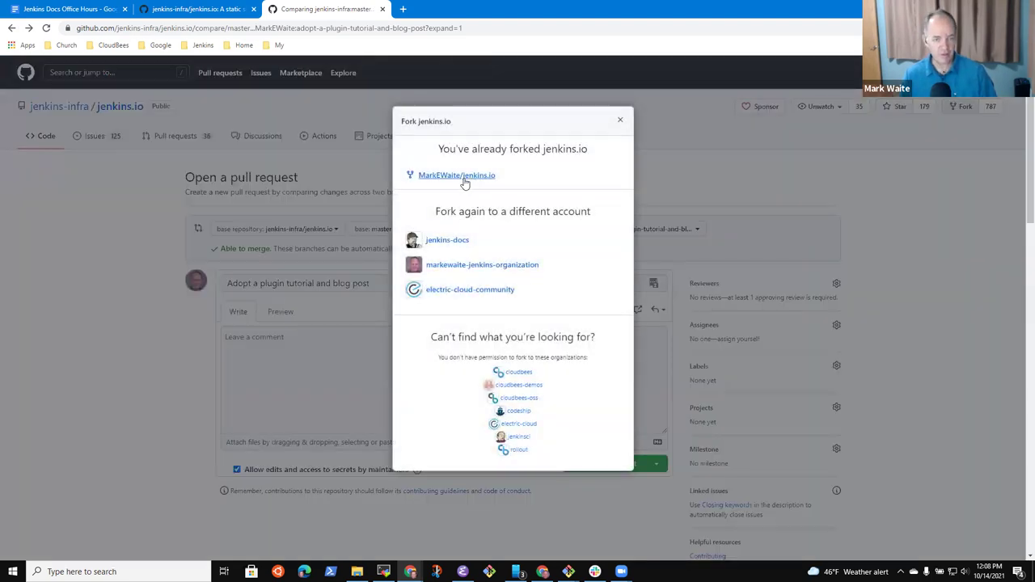
# Step: Open your jenkins.io fork and switch to its adopt-a-plugin-tutorial-and-blog-post branch
pyautogui.click(465, 175)
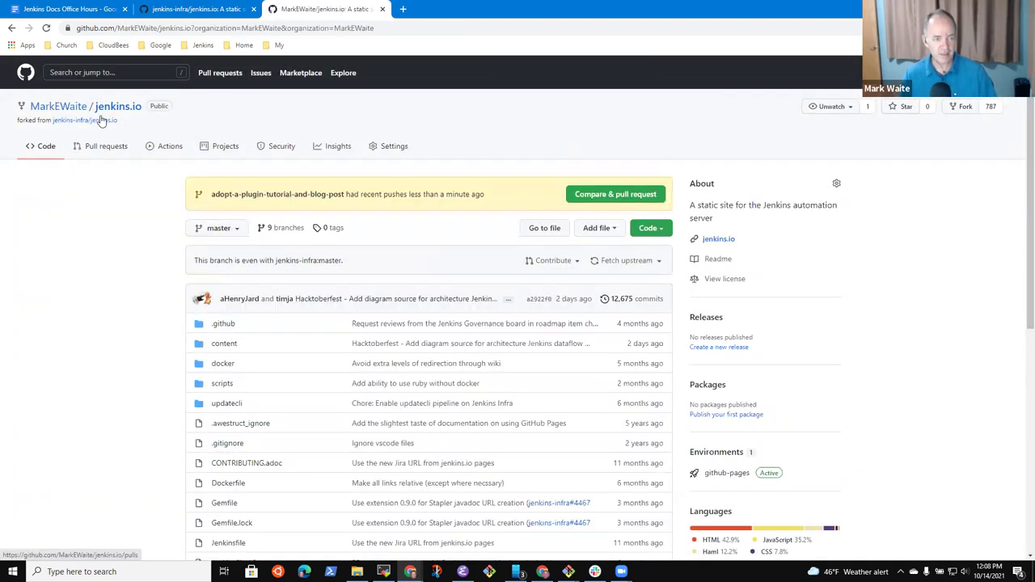
pyautogui.click(97, 146)
pyautogui.click(44, 147)
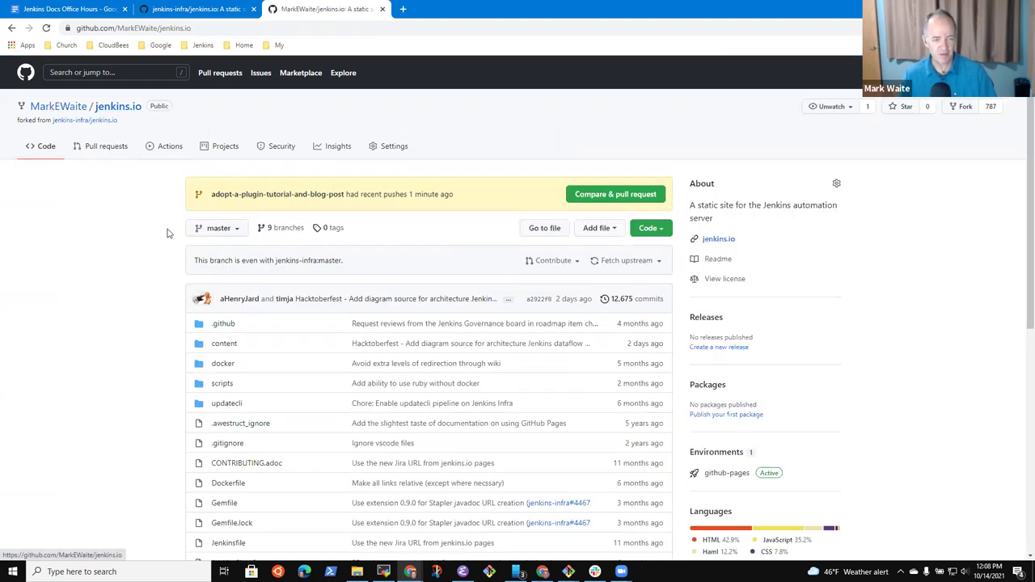
pyautogui.click(216, 228)
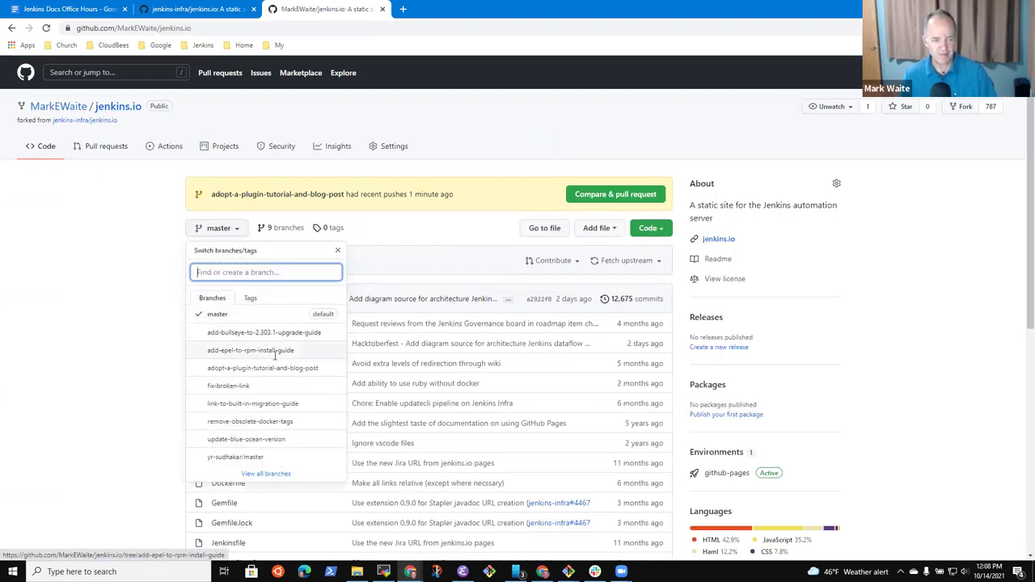
pyautogui.click(272, 368)
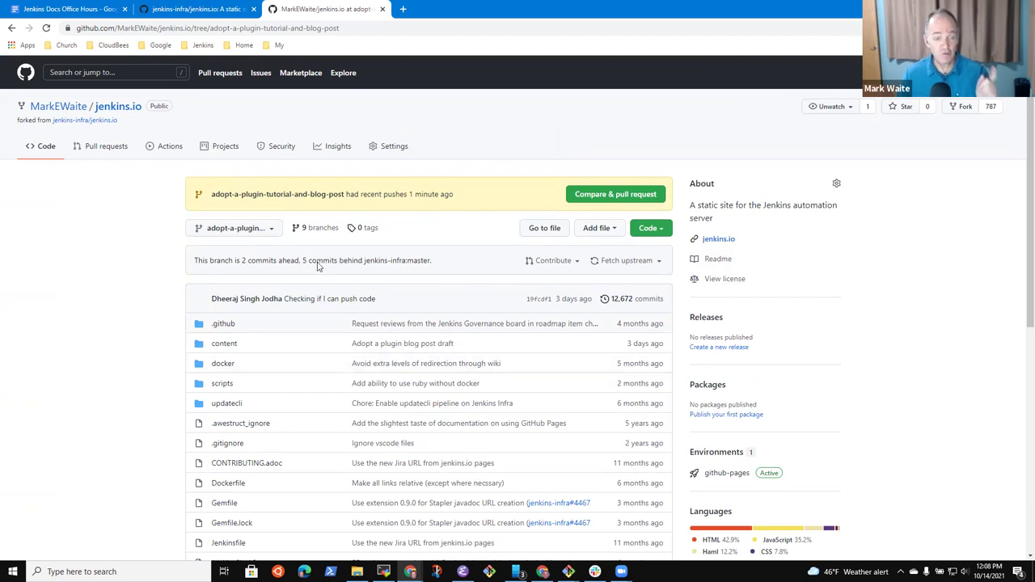
# Step: Inspect the branch's latest commit, then go back and open the fork's Settings
pyautogui.click(540, 300)
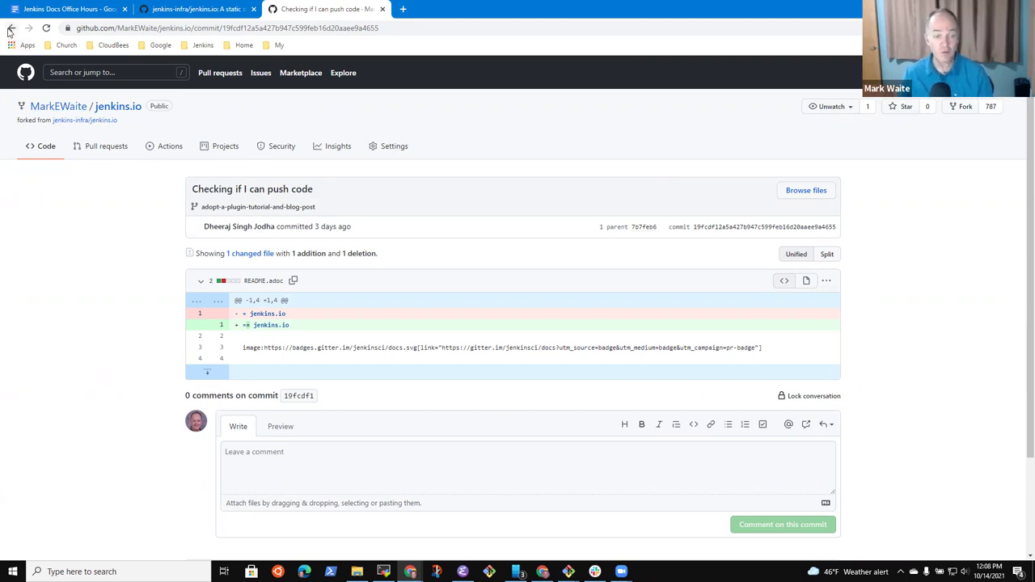
pyautogui.click(10, 29)
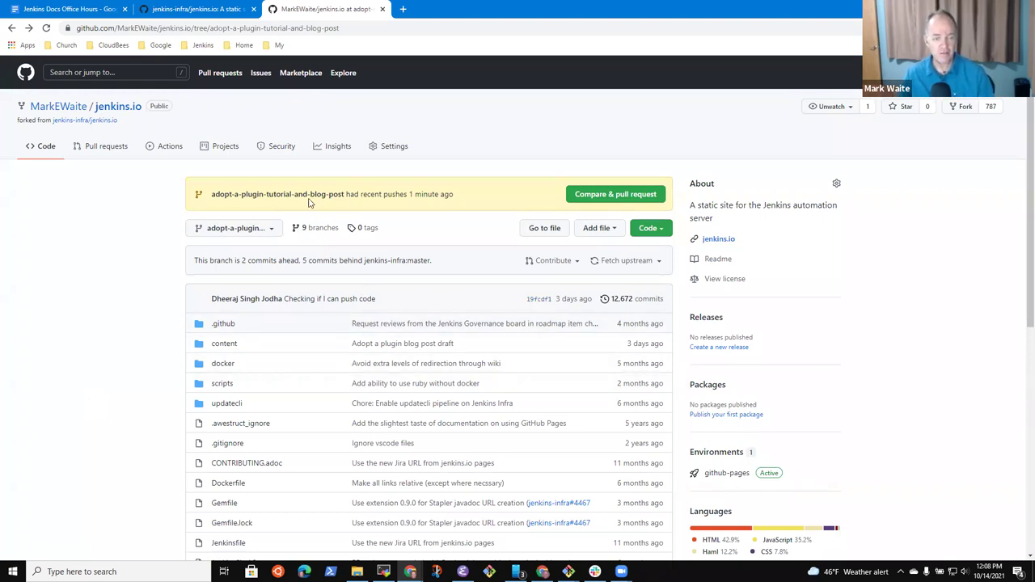
pyautogui.moveTo(943, 217); pyautogui.dragTo(416, 176)
pyautogui.click(390, 148)
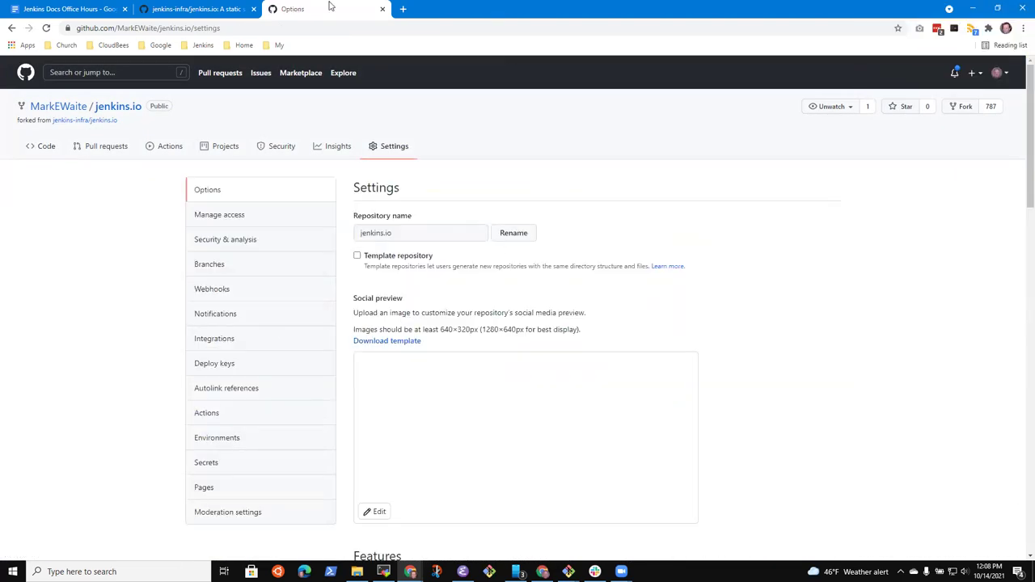
# Step: Search Google for 'Grant write permission to a GitHub repository', then open the fork's Manage access settings
pyautogui.click(403, 9)
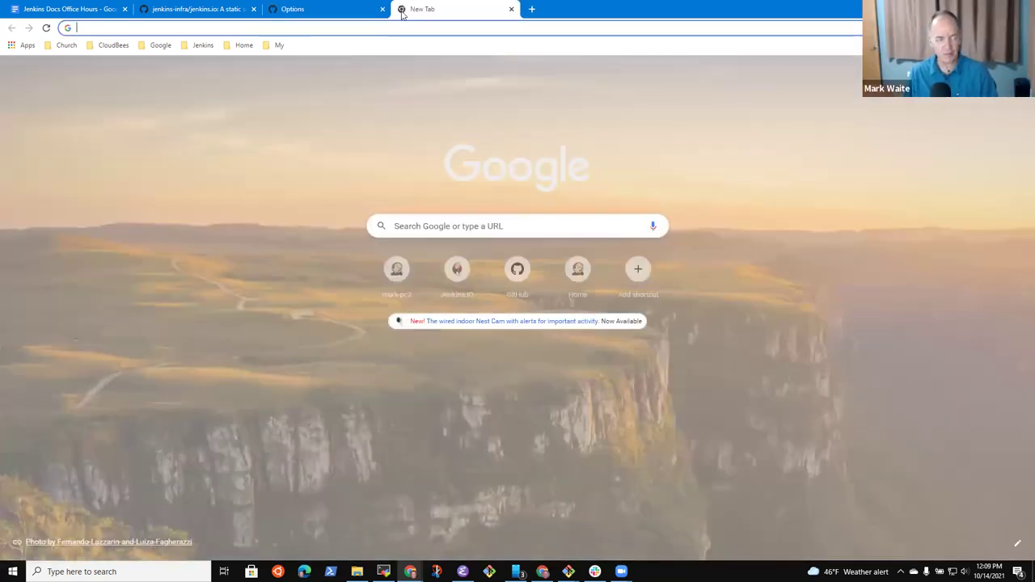
pyautogui.write('Grant write permission to a ')
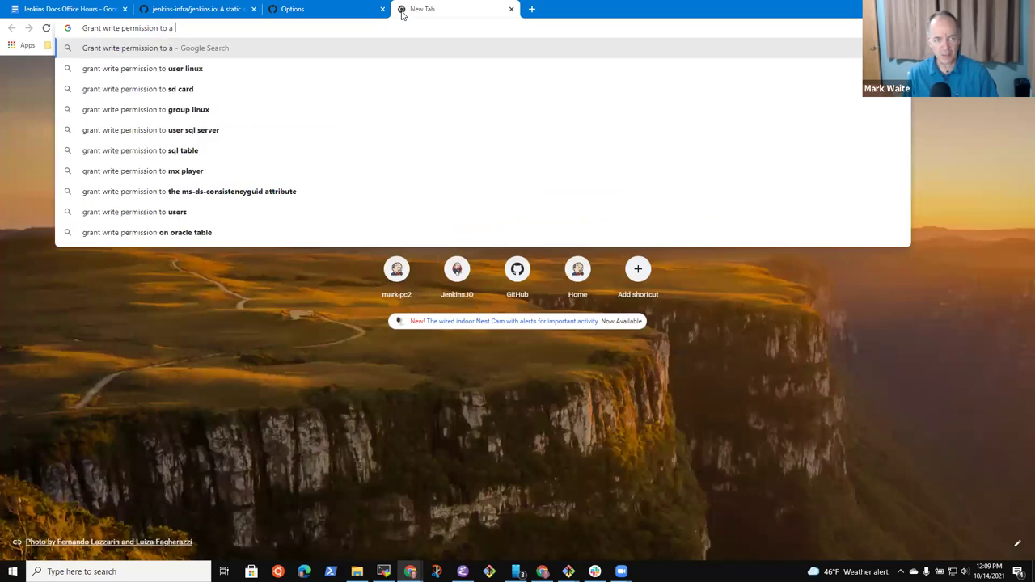
pyautogui.write('GitHub repository')
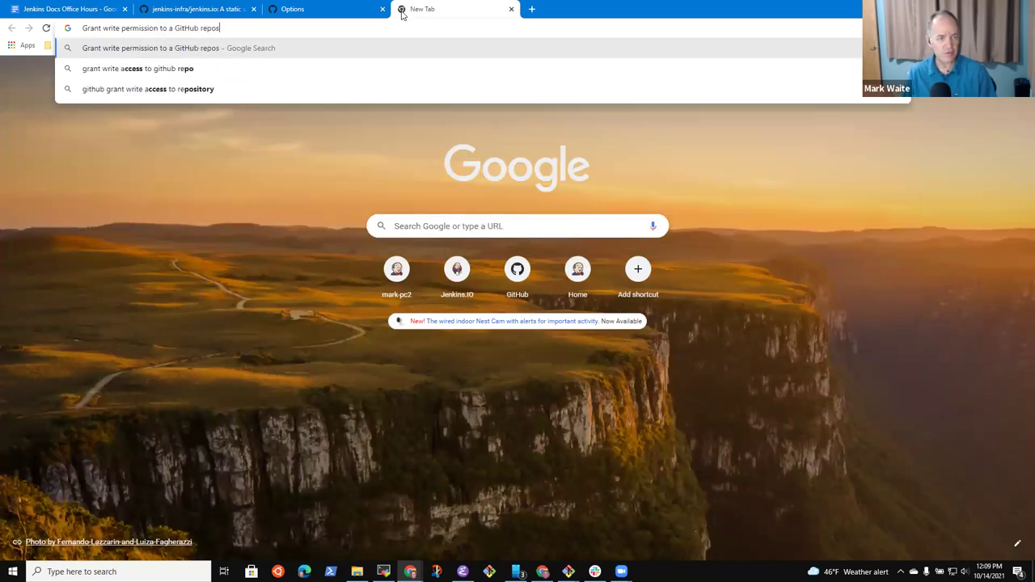
pyautogui.press('Return')
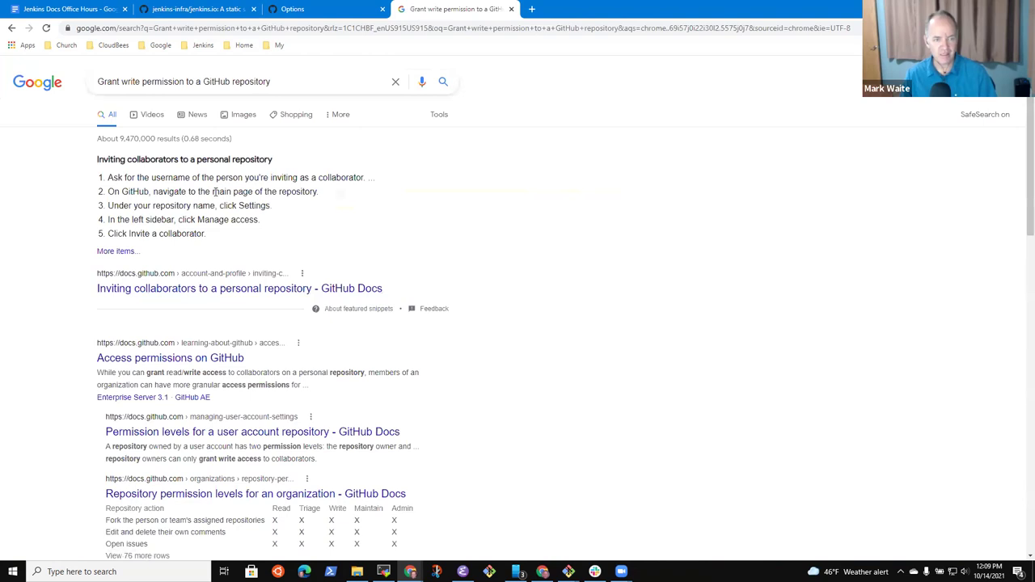
pyautogui.click(350, 11)
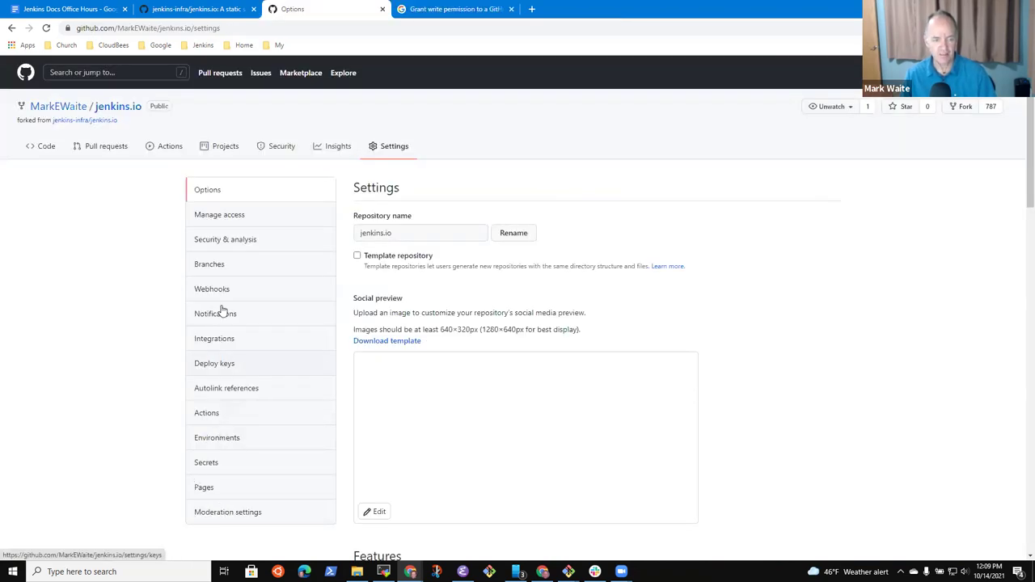
pyautogui.click(225, 220)
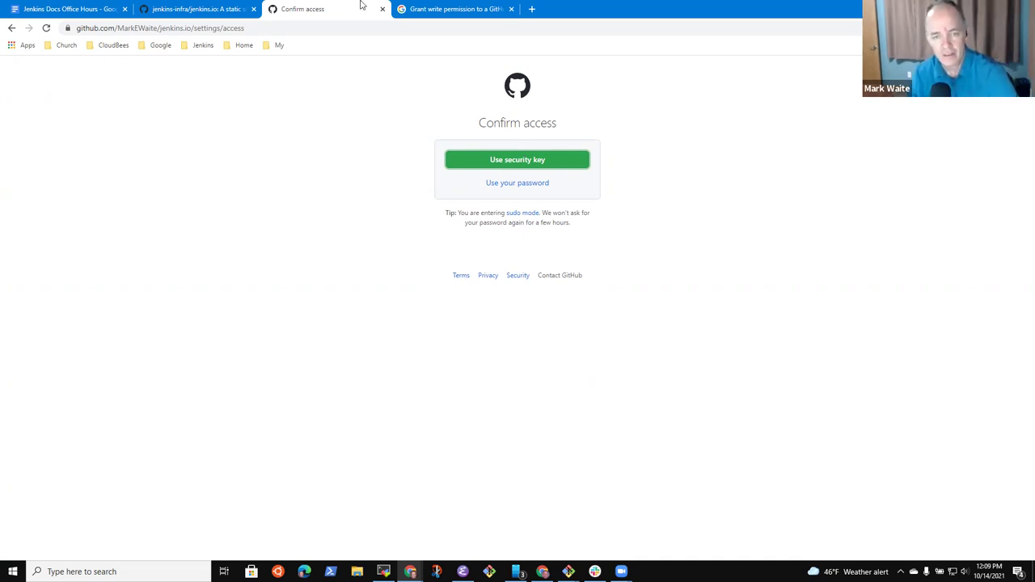
# Step: Verify with a security key and invite the teammate as a collaborator on the fork
pyautogui.click(534, 159)
pyautogui.click(512, 173)
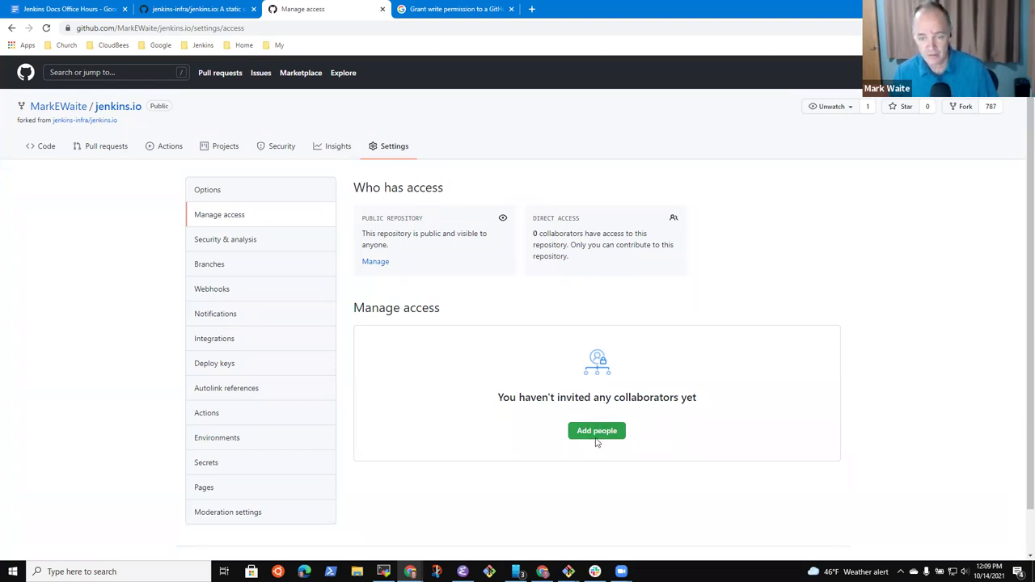
pyautogui.click(597, 431)
pyautogui.write('d')
pyautogui.press('BackSpace')
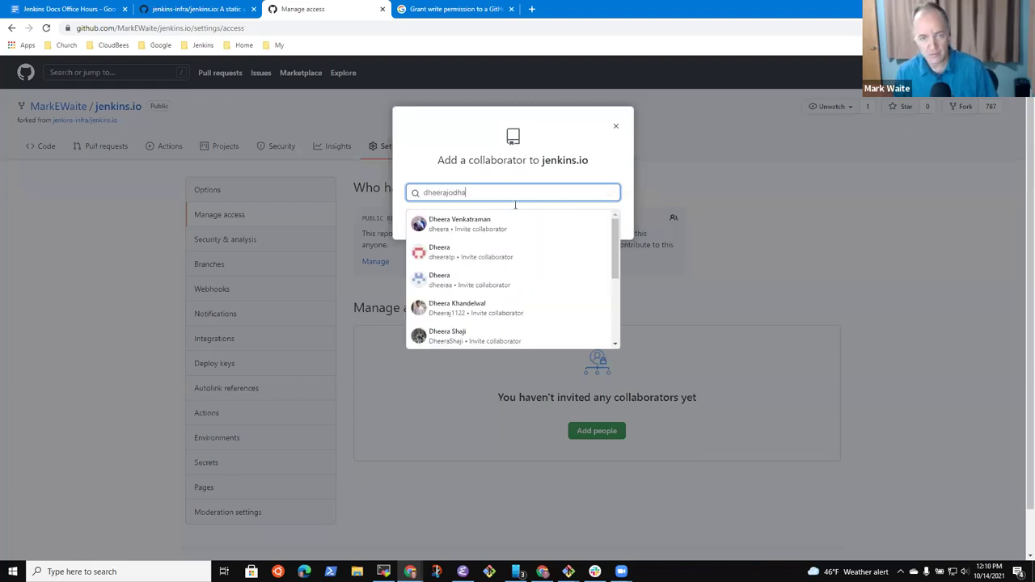
pyautogui.click(462, 224)
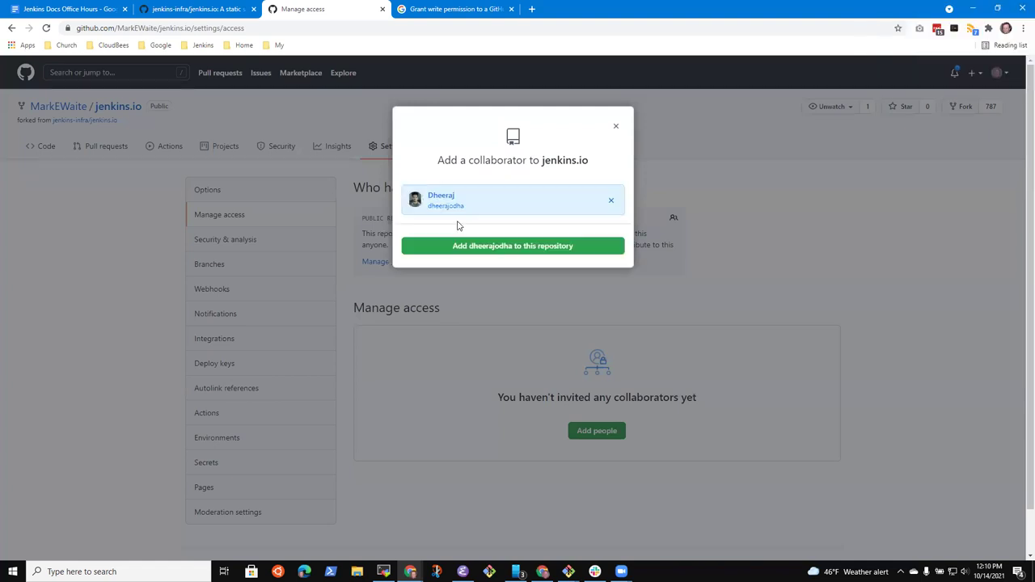
pyautogui.click(499, 253)
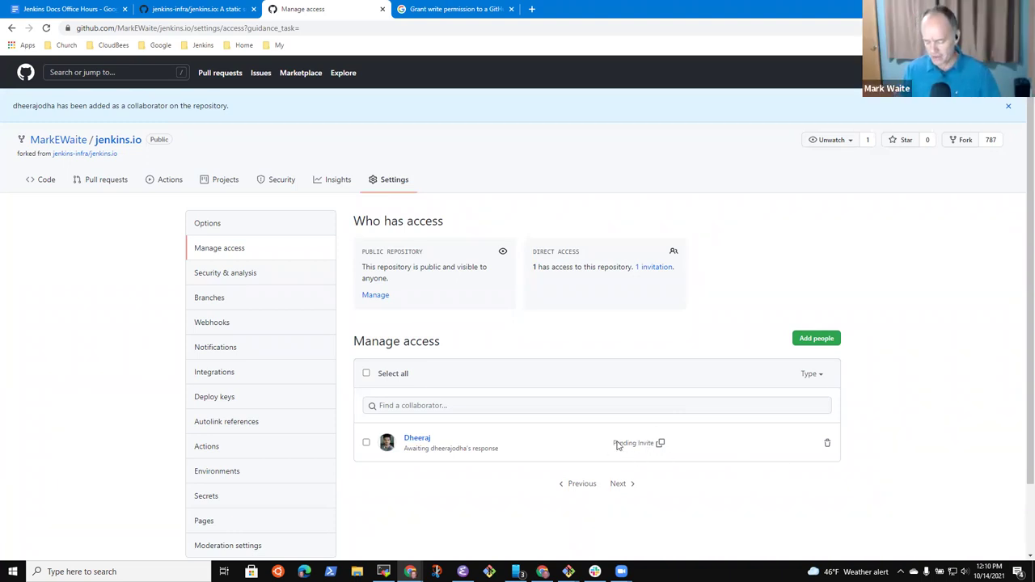
# Step: Zoom in, refresh the access settings page, and return to the meeting notes document
pyautogui.hotkey('ctrl', '+')
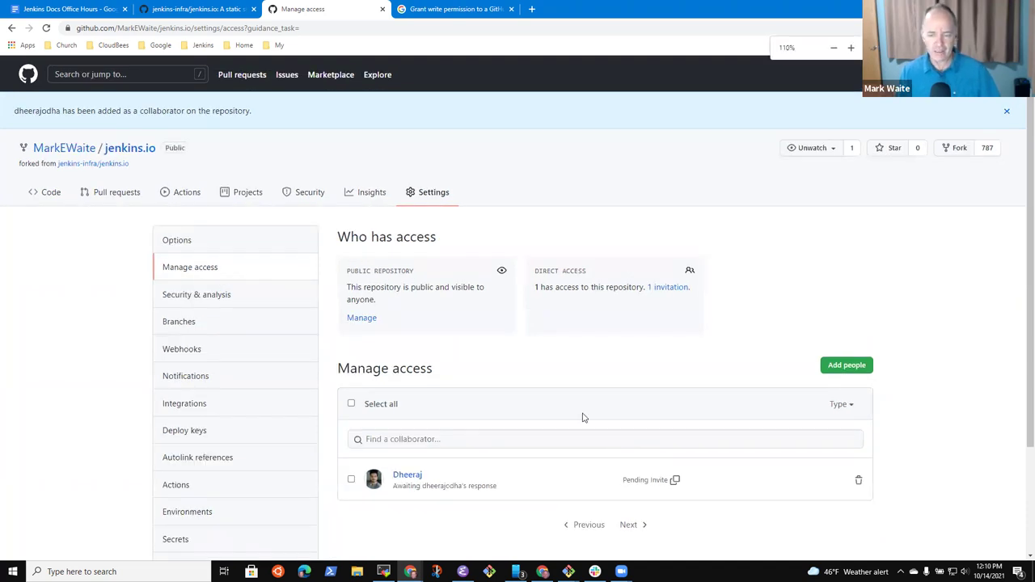
pyautogui.scroll(-2, 566, 401)
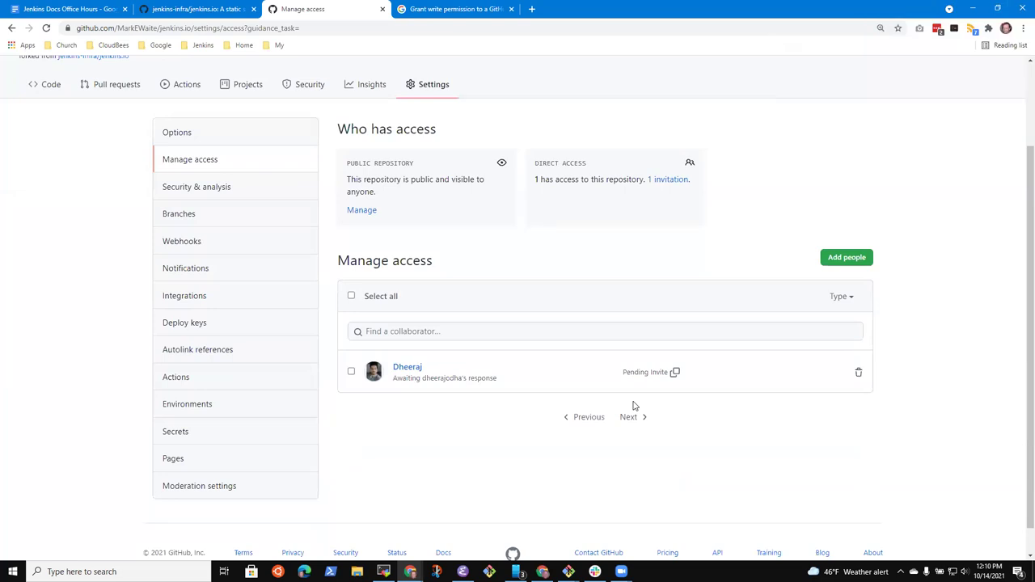
pyautogui.click(46, 28)
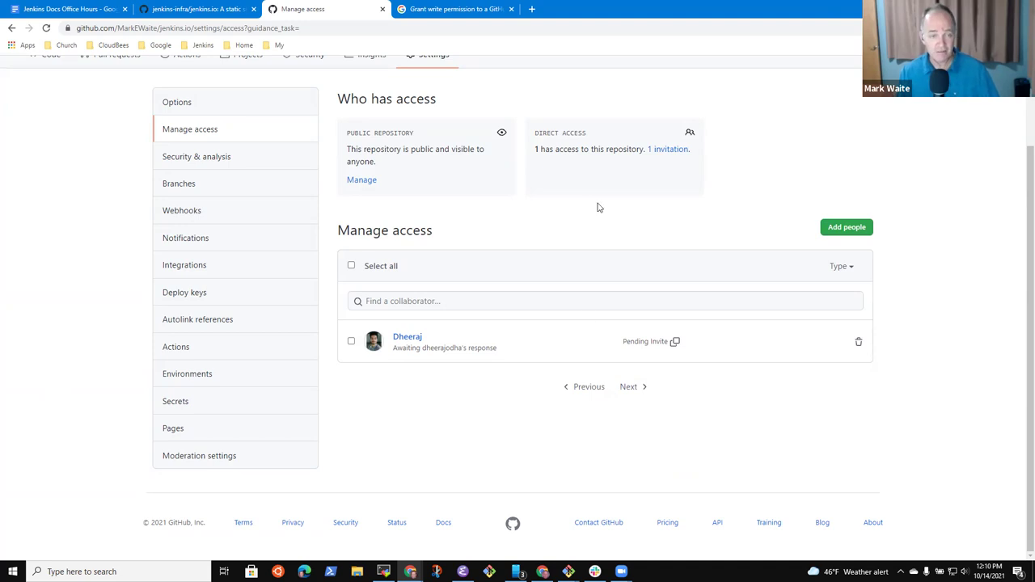
pyautogui.click(84, 9)
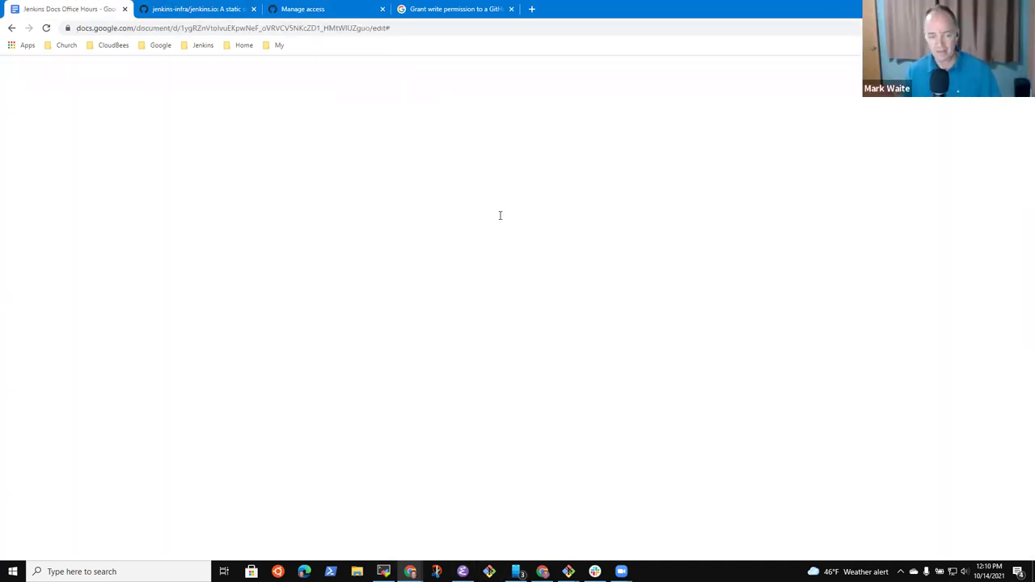
# Step: Add an indented sub-bullet noting the teammate was granted collaborator access to the jenkins.io fork
pyautogui.press('Return')
pyautogui.press('Return')
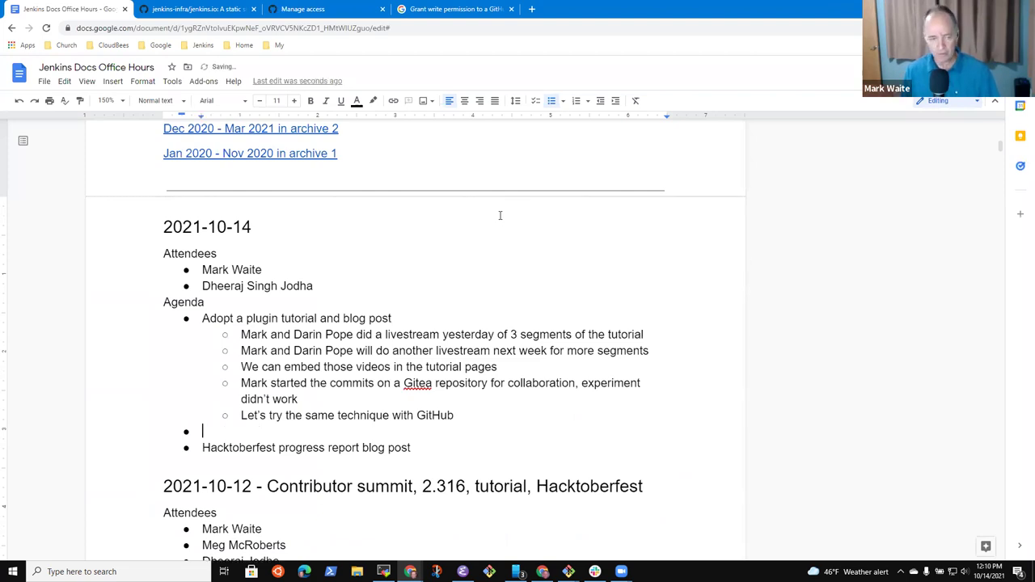
pyautogui.press('Tab')
pyautogui.press('Tab')
pyautogui.write('Granted collaborator access to')
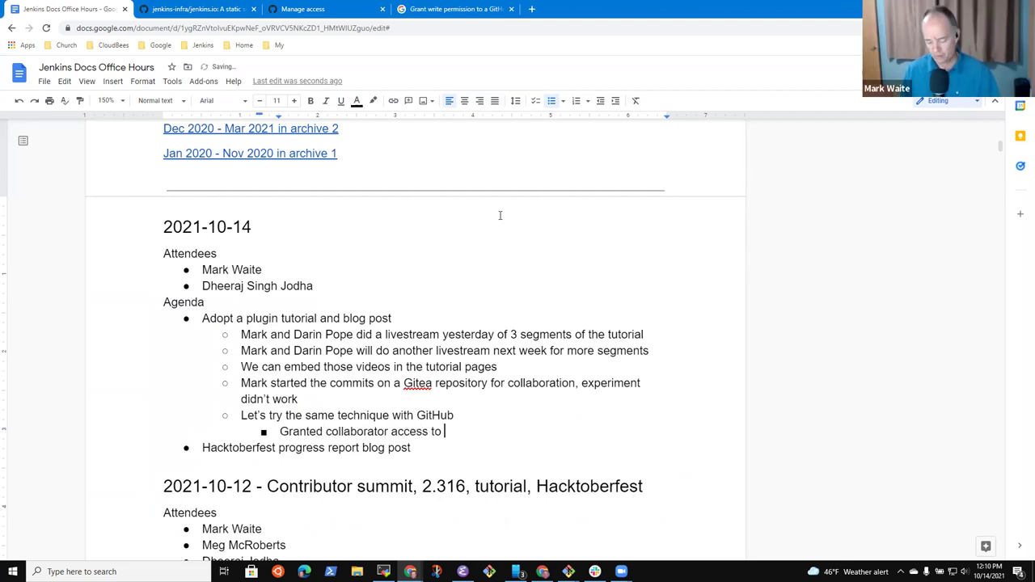
pyautogui.write(' Mark’s')
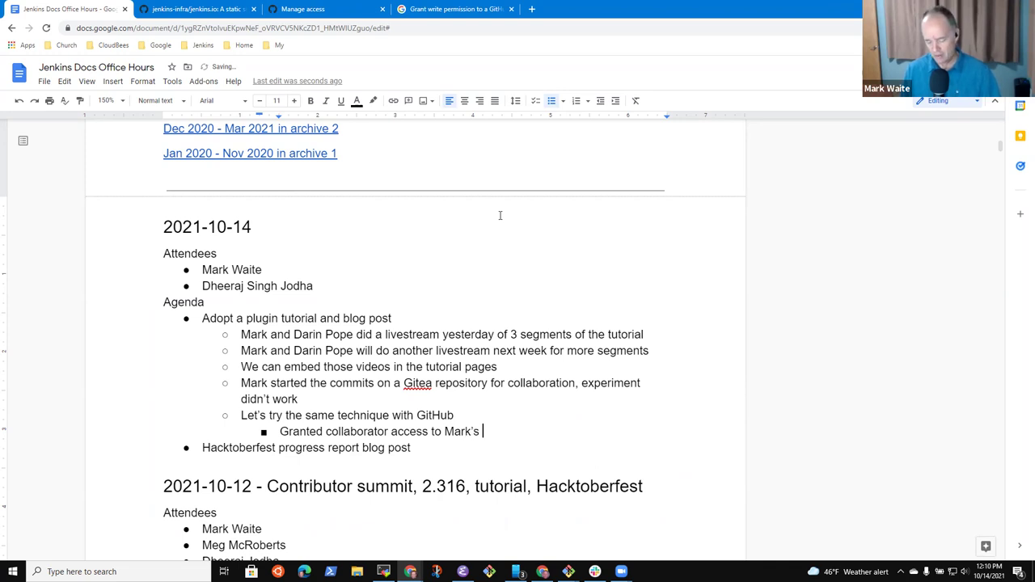
pyautogui.write("k's ")
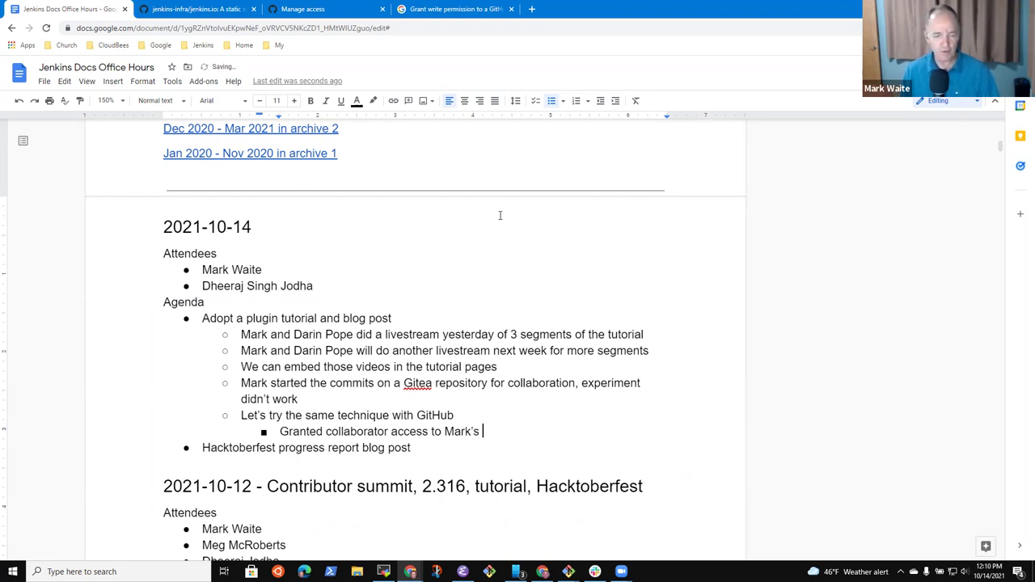
pyautogui.write('jenkins.io fork')
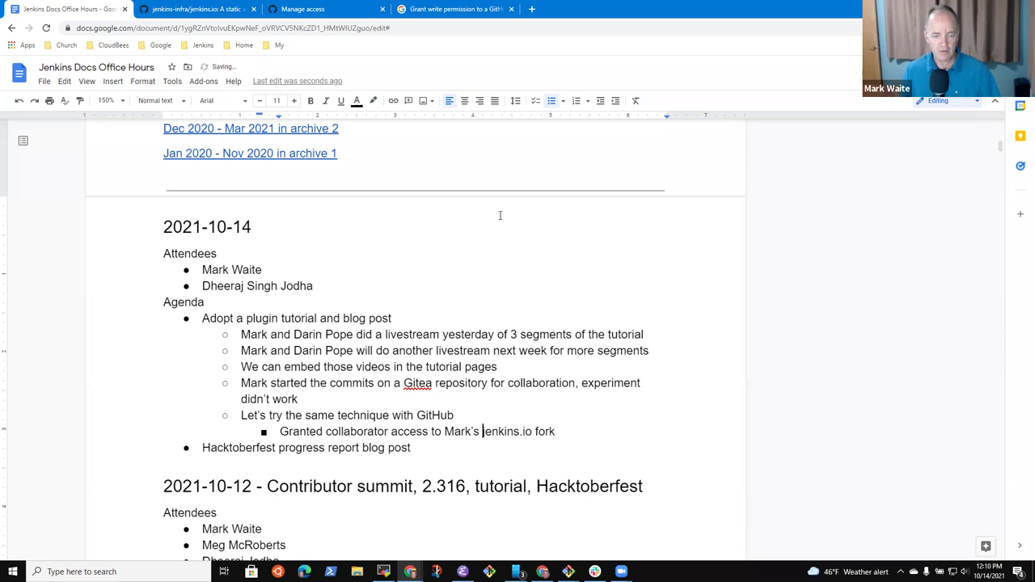
pyautogui.hotkey('ctrl', 'Left')
pyautogui.hotkey('ctrl', 'Left')
pyautogui.hotkey('ctrl', 'Left')
pyautogui.hotkey('ctrl', 'Left')
pyautogui.write('Dheeraj')
# Step: Add notes that the invitation needs accepting and ask whether the invitation email arrived
pyautogui.press('Return')
pyautogui.write('Dheeraj needs ')
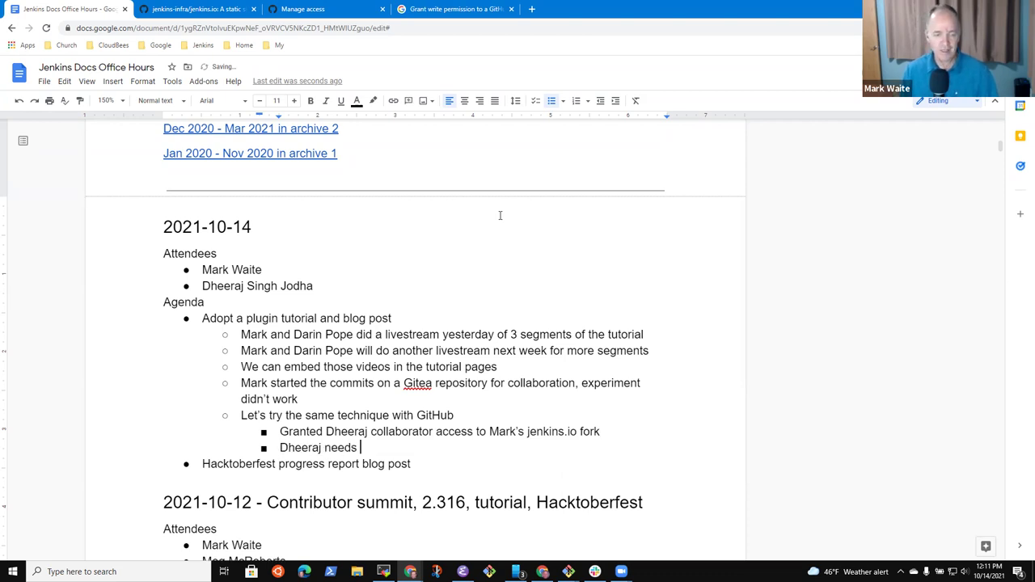
pyautogui.write('to accept the invitgatio')
pyautogui.press('BackSpace')
pyautogui.press('BackSpace')
pyautogui.press('BackSpace')
pyautogui.press('BackSpace')
pyautogui.press('BackSpace')
pyautogui.write('atio')
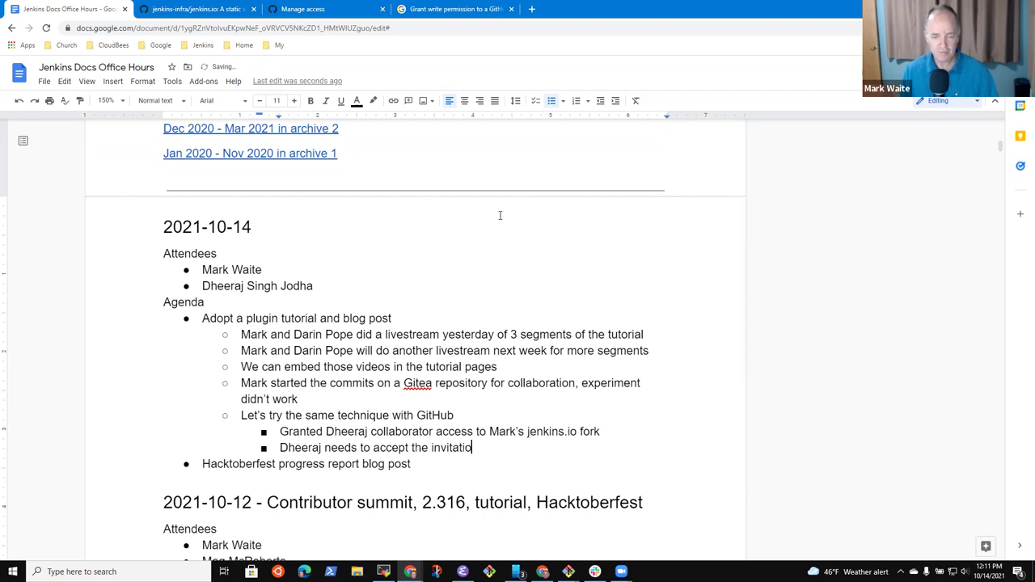
pyautogui.write('n to collaborate')
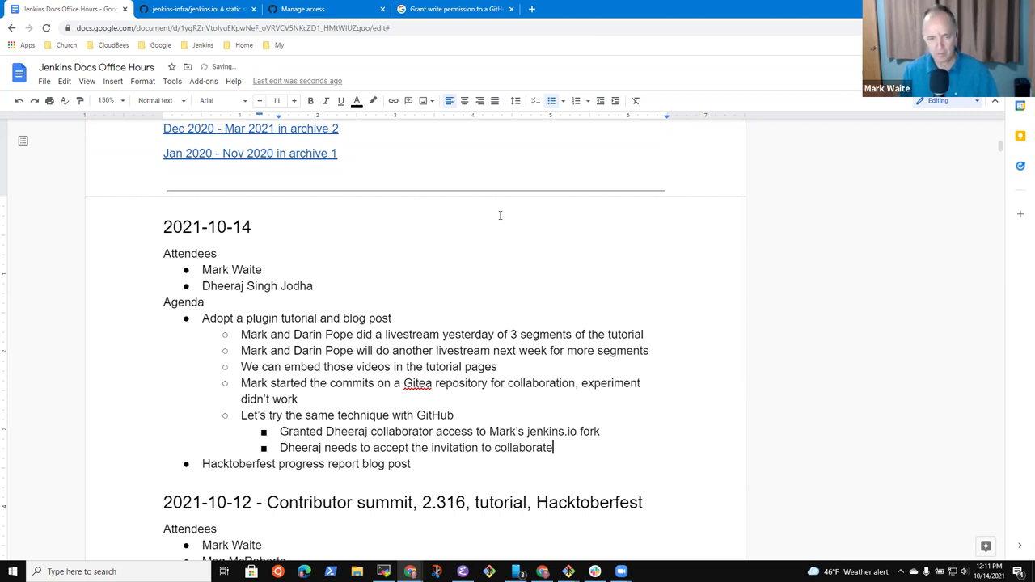
pyautogui.press('Return')
pyautogui.write('Can you ')
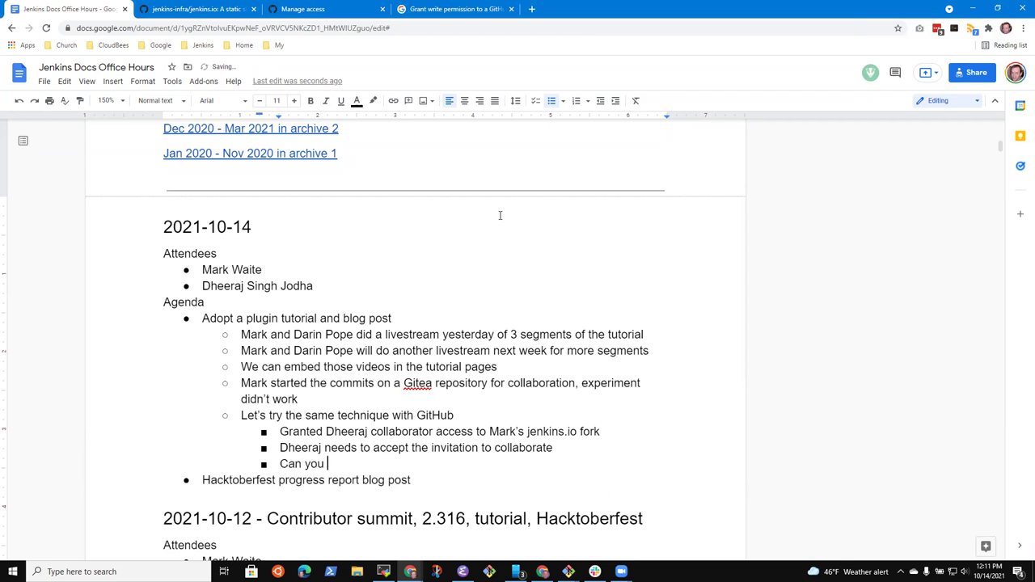
pyautogui.write('confirm that ')
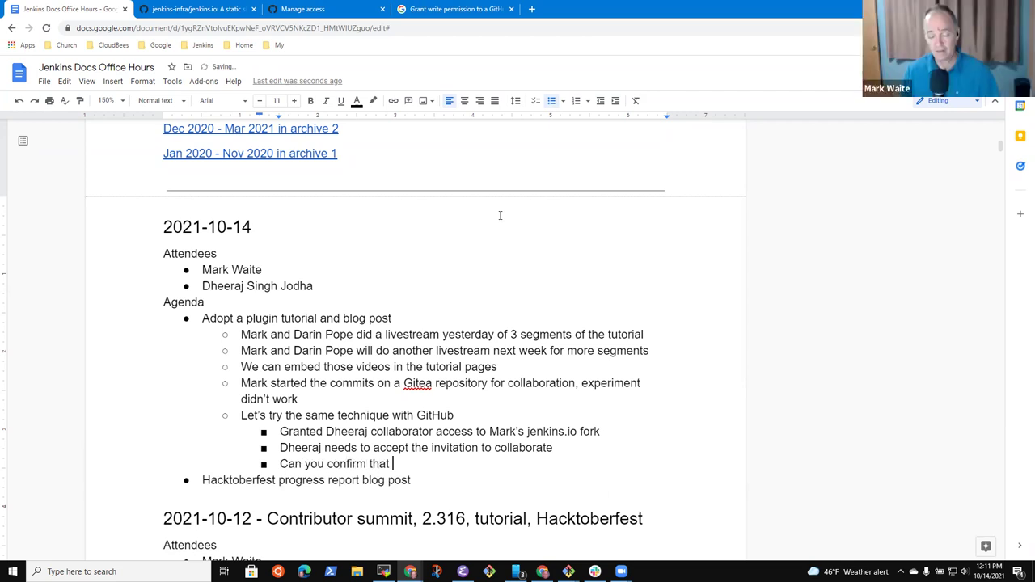
pyautogui.write('email arrived with the invitation?')
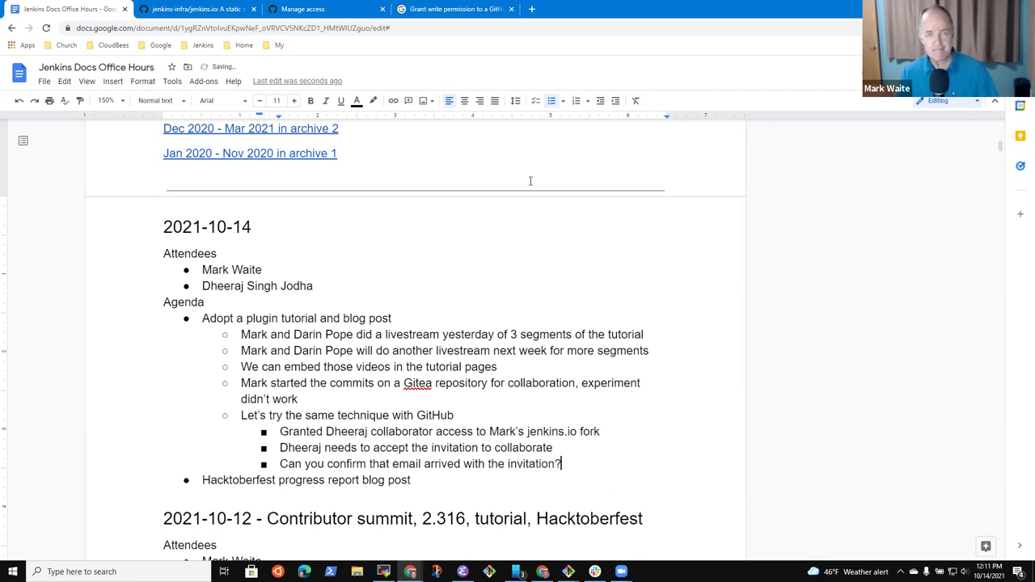
# Step: Check the invitation status, then type the 'Accept the invitation to collaborate' bullet in the notes
pyautogui.click(336, 7)
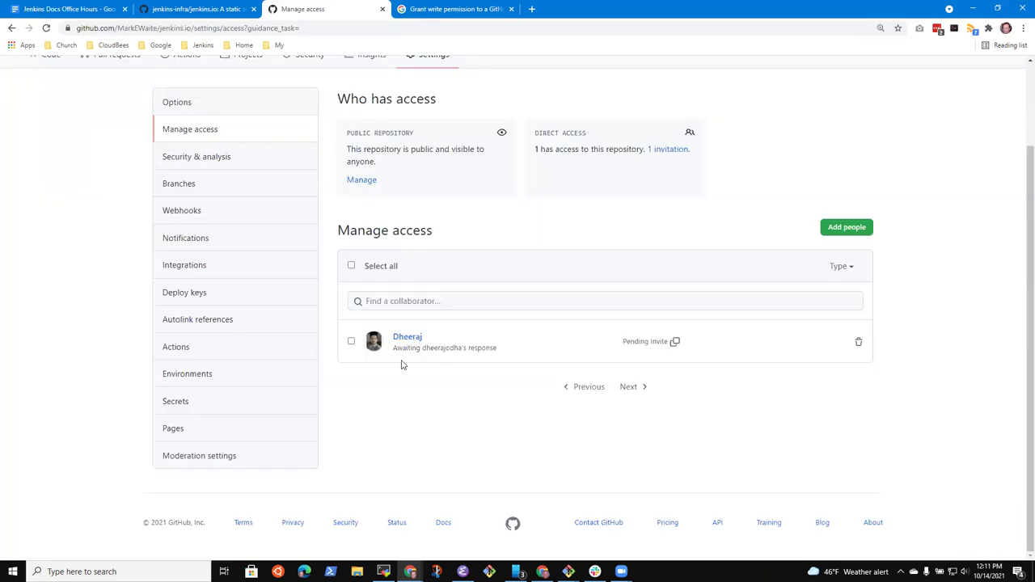
pyautogui.click(46, 29)
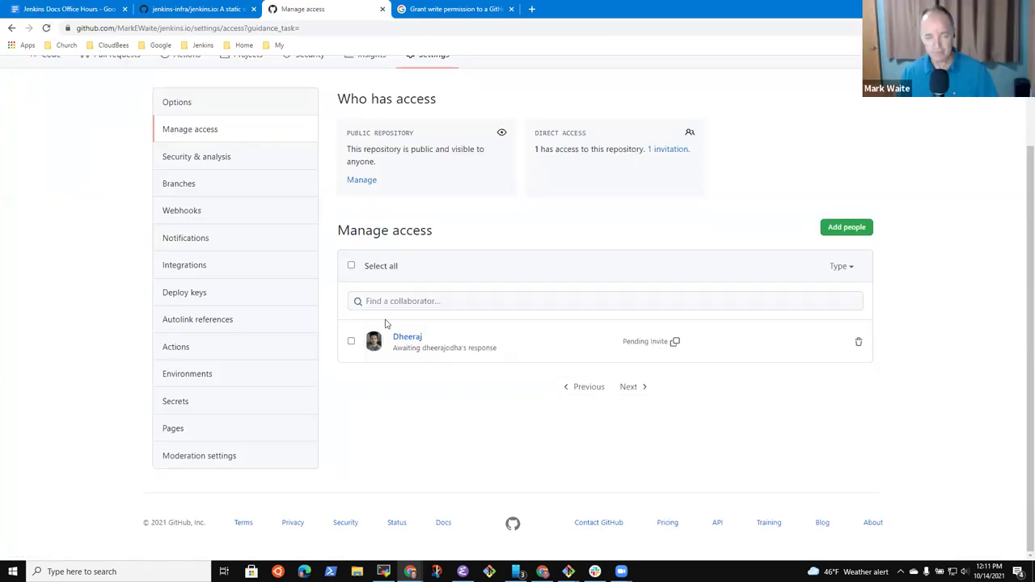
pyautogui.click(189, 9)
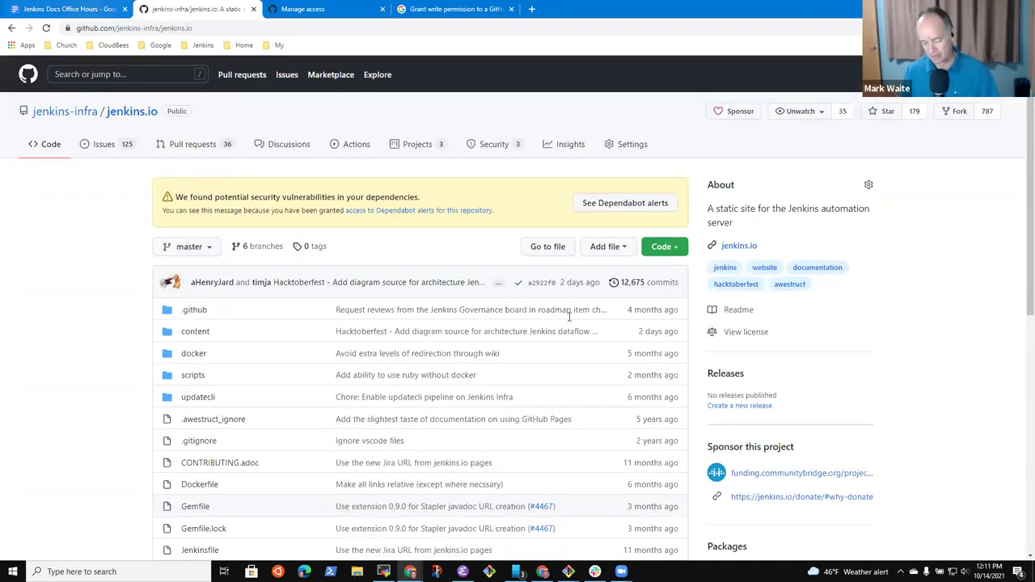
pyautogui.hotkey('ctrl', 'shift', 'Tab')
pyautogui.write('cept the invitatino')
pyautogui.press('BackSpace')
pyautogui.press('BackSpace')
pyautogui.write('on to colla')
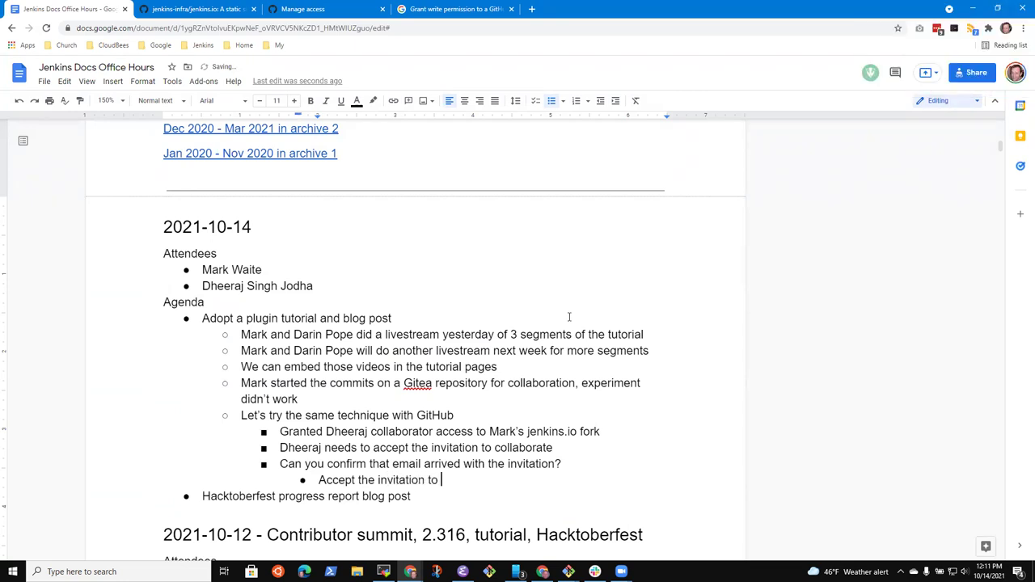
pyautogui.write('borate')
# Step: Refresh the access settings, then copy the fork's SSH clone address from the Code dropdown
pyautogui.click(316, 8)
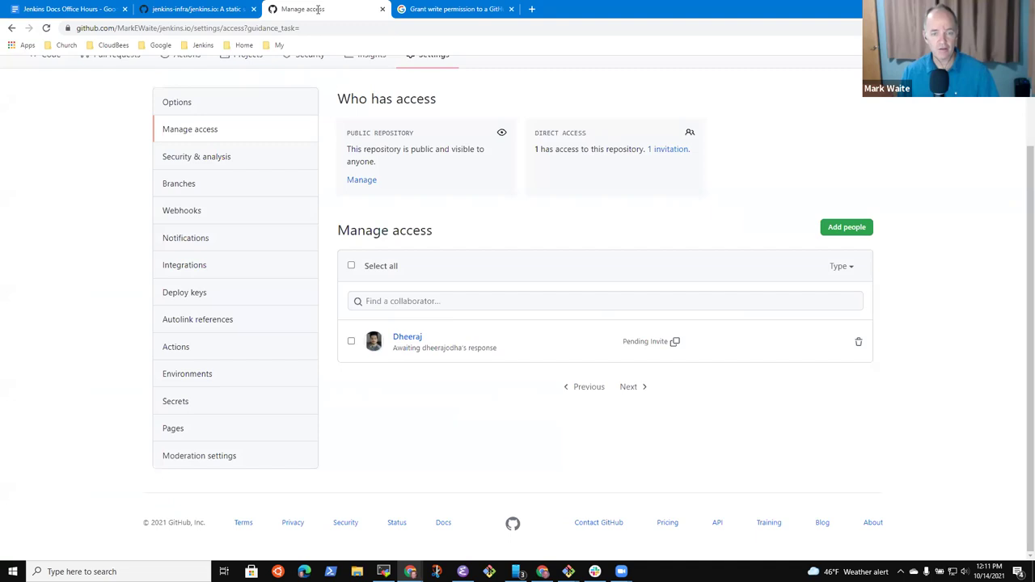
pyautogui.click(46, 29)
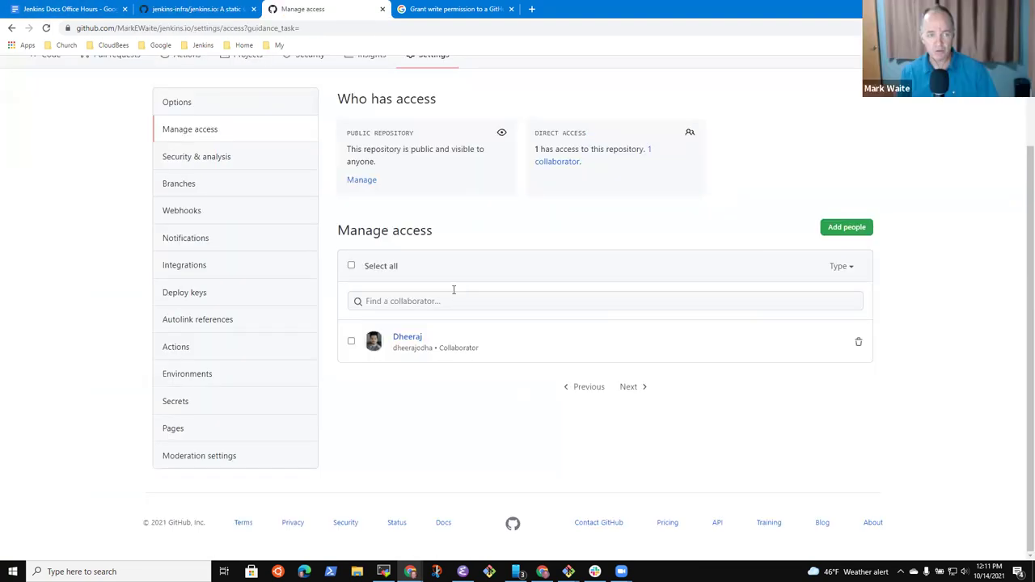
pyautogui.scroll(2, 389, 275)
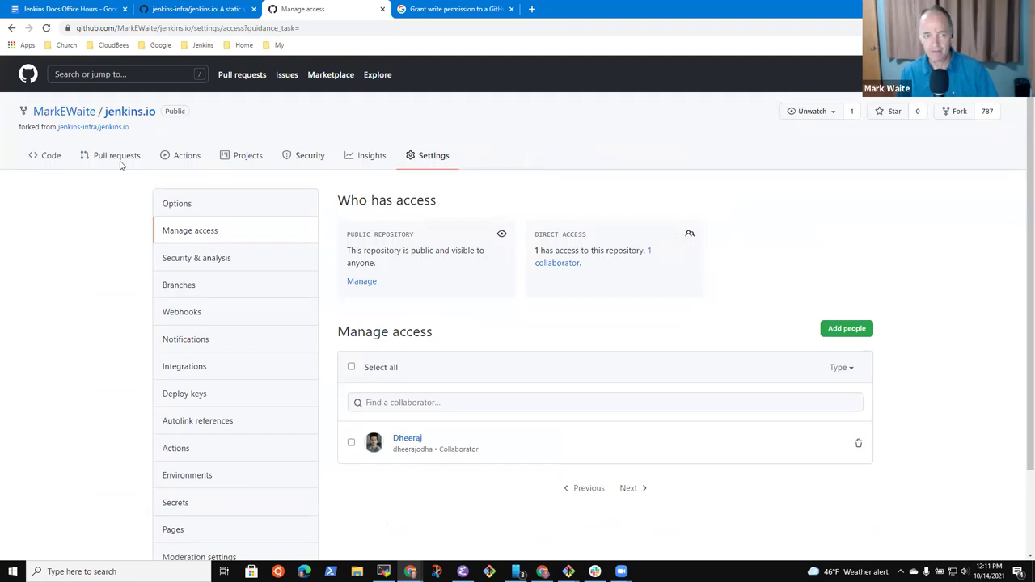
pyautogui.click(45, 156)
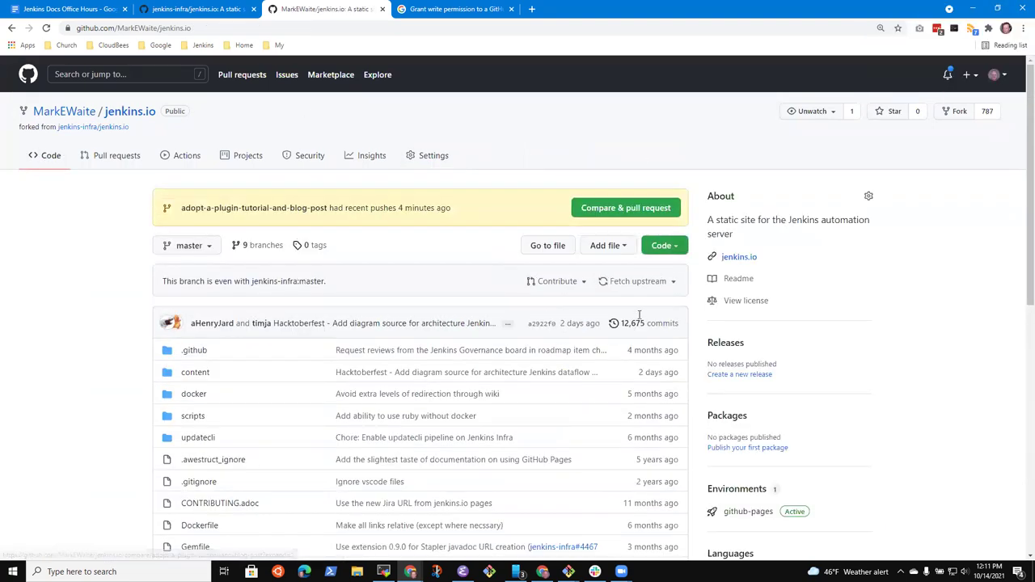
pyautogui.click(664, 245)
pyautogui.click(666, 307)
pyautogui.click(194, 8)
# Step: Add an outdented bullet 'Add a remote to your local clone of jenkins.io git'
pyautogui.click(42, 8)
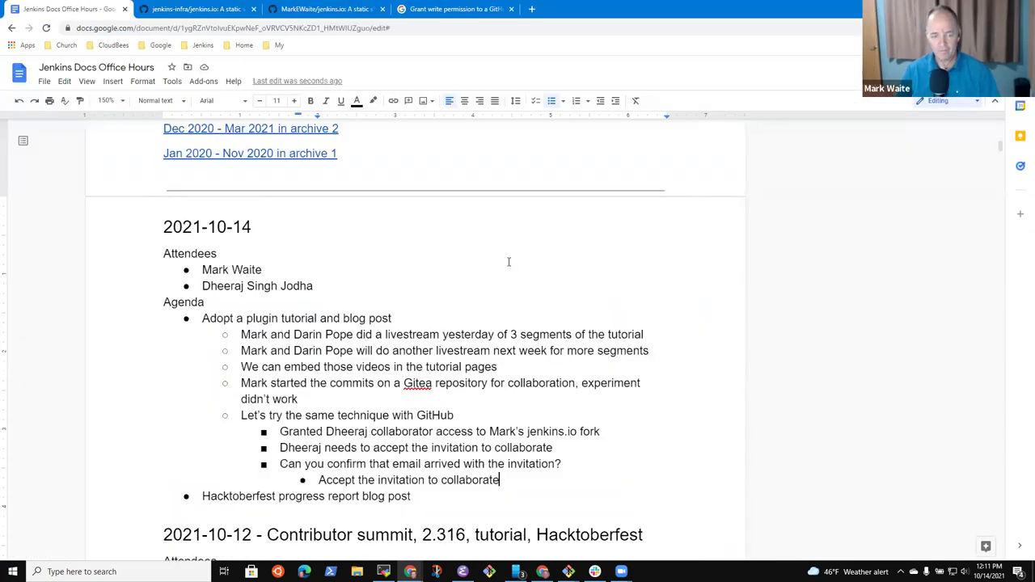
pyautogui.press('Return')
pyautogui.hotkey('shift', 'Tab')
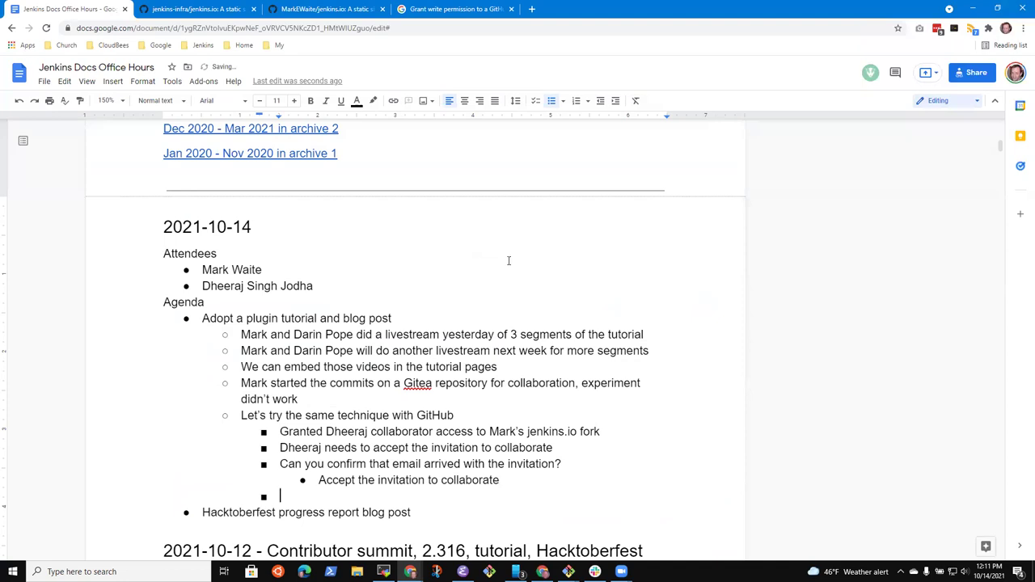
pyautogui.write('Add a remove')
pyautogui.press('BackSpace')
pyautogui.press('BackSpace')
pyautogui.write('te to your ')
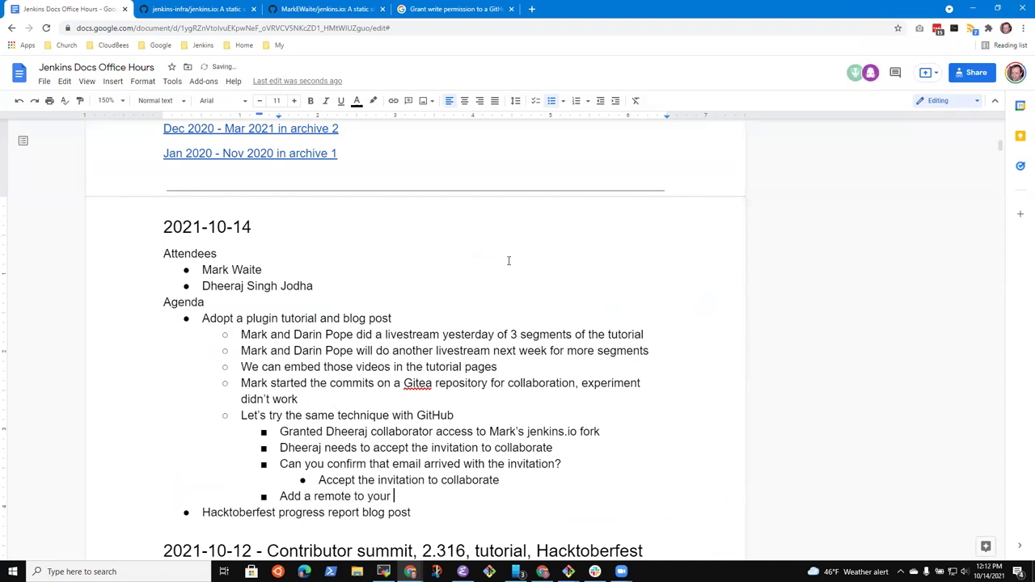
pyautogui.write('local cl')
pyautogui.press('BackSpace')
pyautogui.press('BackSpace')
pyautogui.write('clone of ')
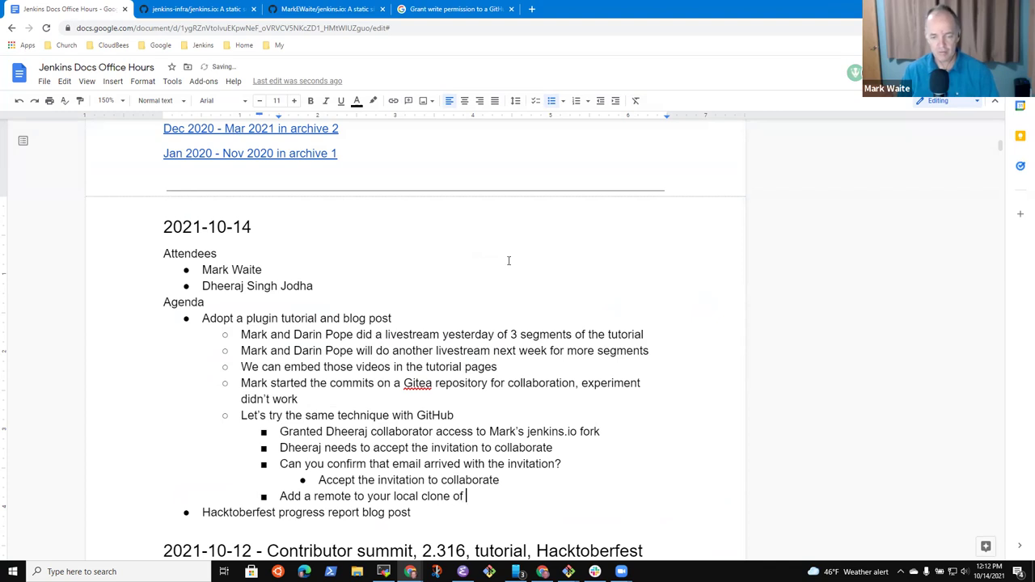
pyautogui.write('jenkins.io')
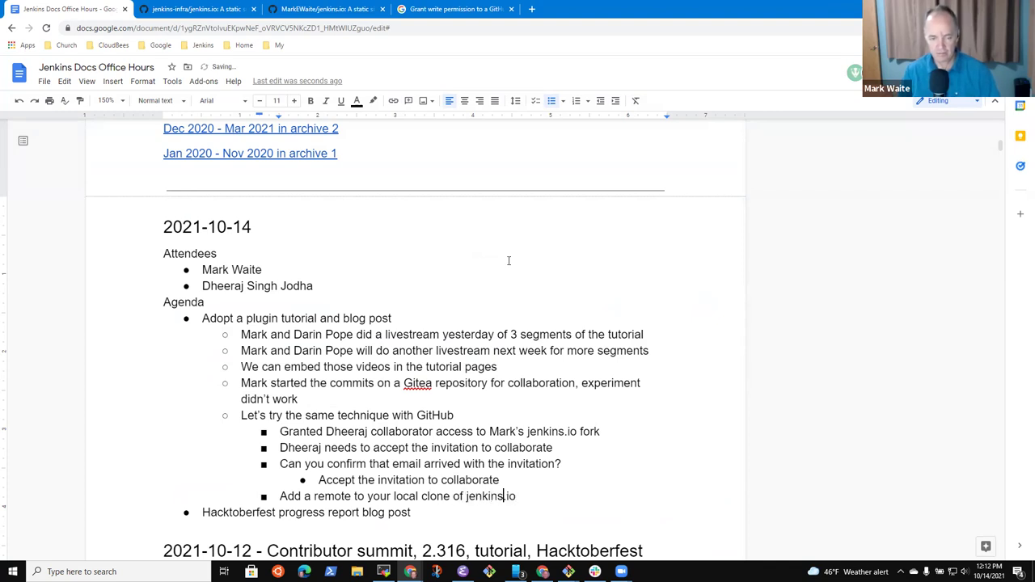
pyautogui.write('git')
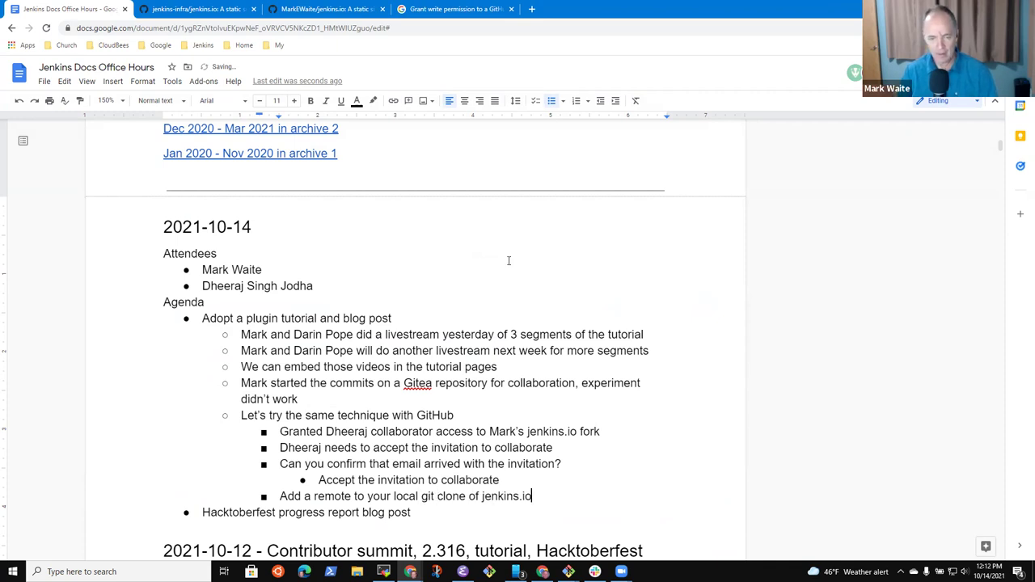
# Step: Beneath it, add an indented git remote add command with the pasted SSH clone address, and select it
pyautogui.press('Return')
pyautogui.press('Tab')
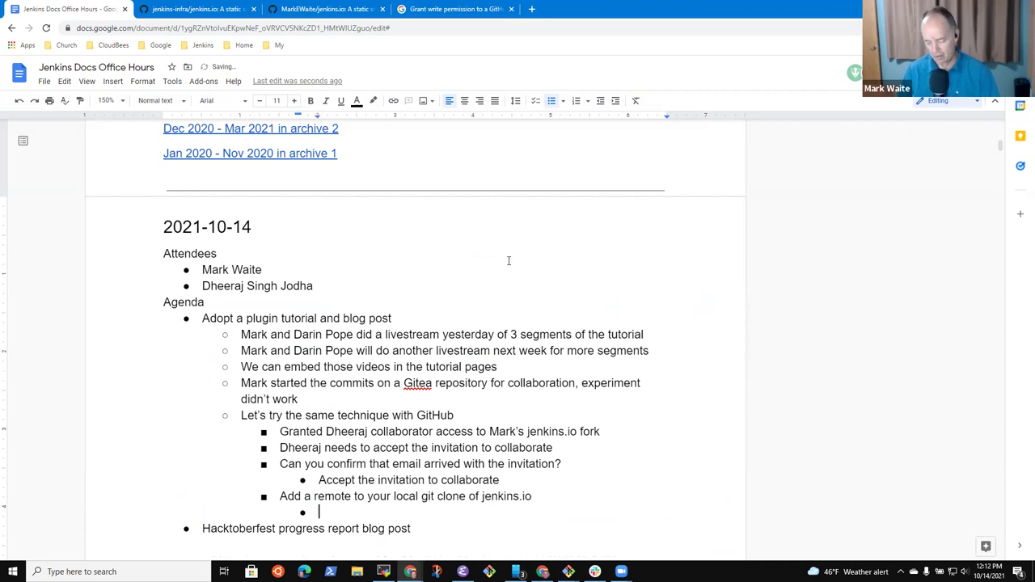
pyautogui.write('$ g')
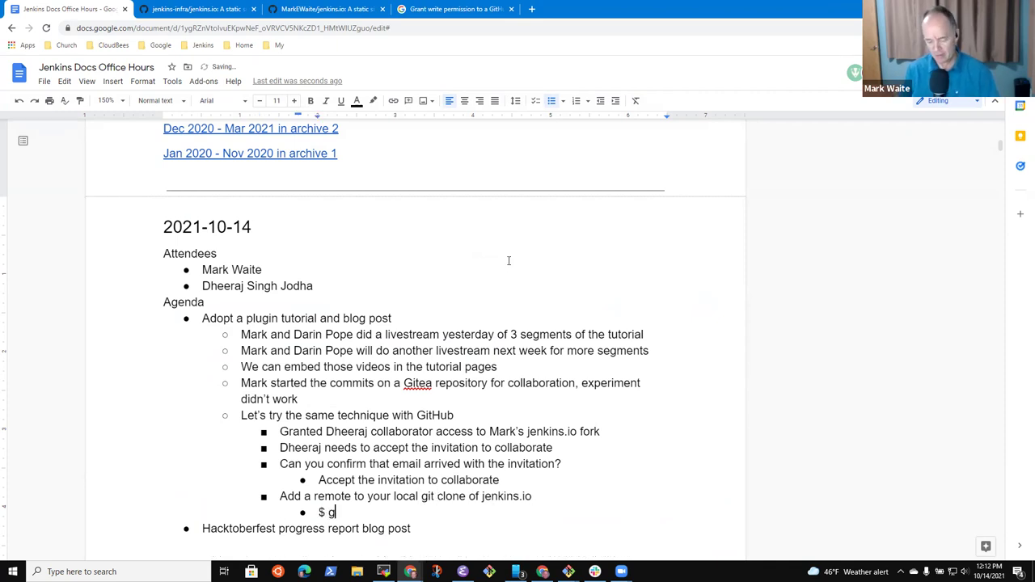
pyautogui.write('it remote add ')
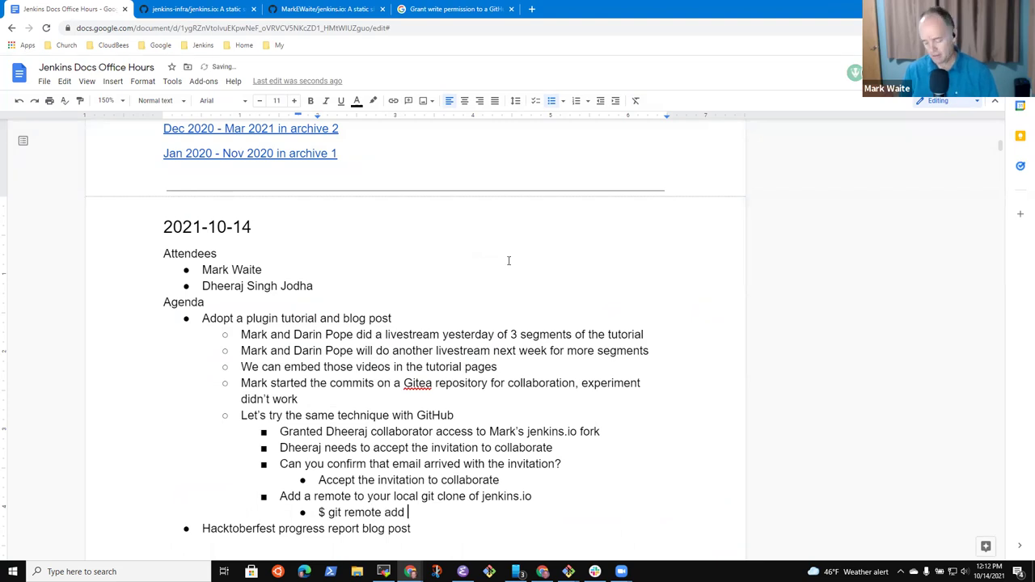
pyautogui.write('markewaite')
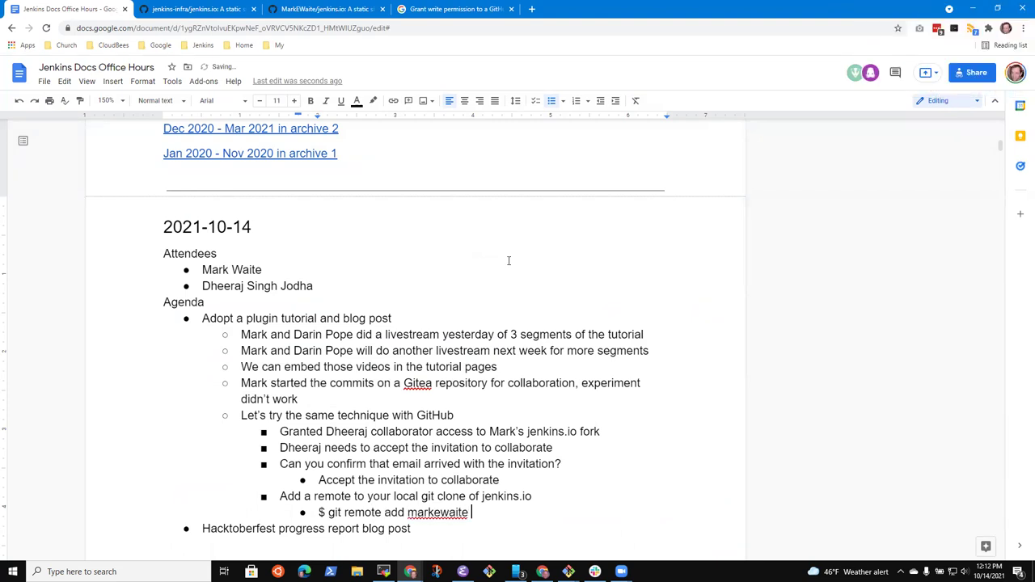
pyautogui.hotkey('ctrl', 'v')
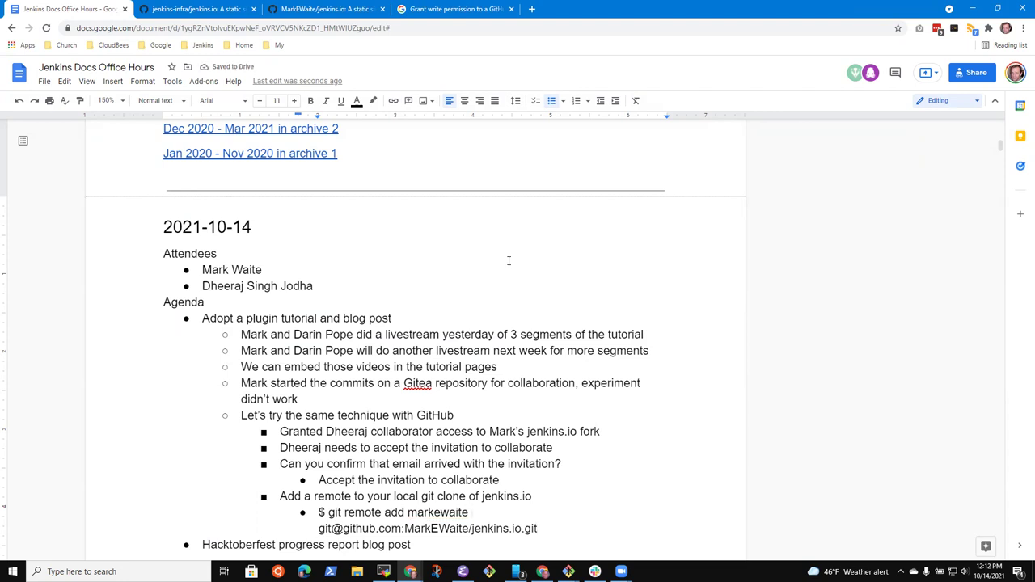
pyautogui.hotkey('shift', 'Down')
pyautogui.hotkey('shift', 'Down')
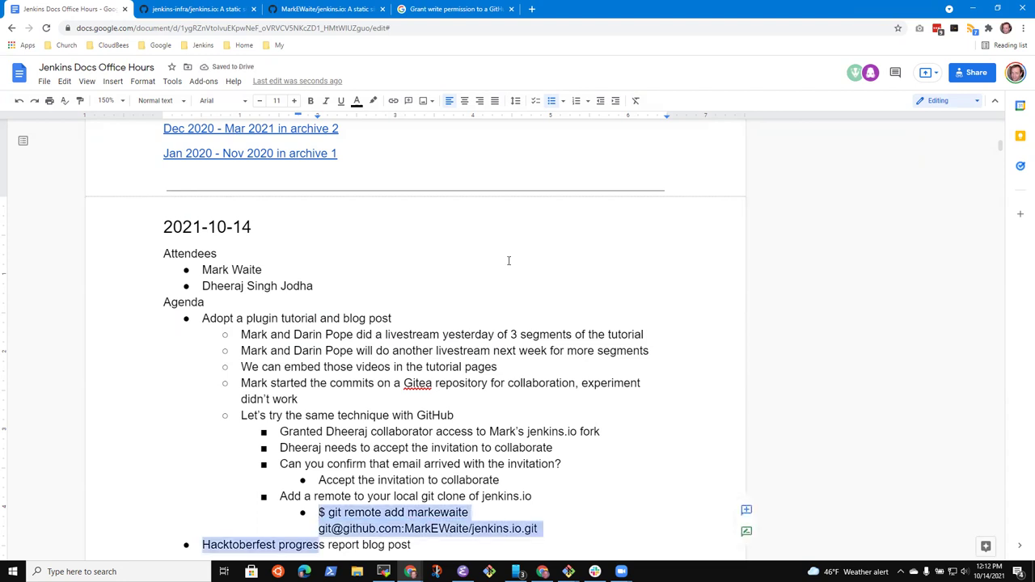
pyautogui.press('Left')
pyautogui.press('Right')
pyautogui.press('Right')
pyautogui.hotkey('shift', 'End')
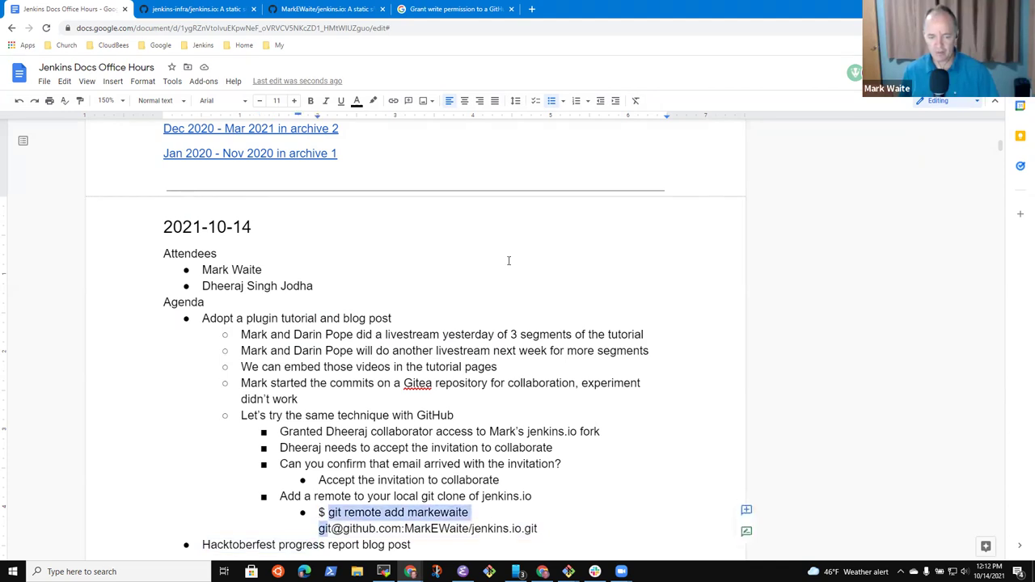
pyautogui.hotkey('shift', 'Down')
pyautogui.hotkey('shift', 'End')
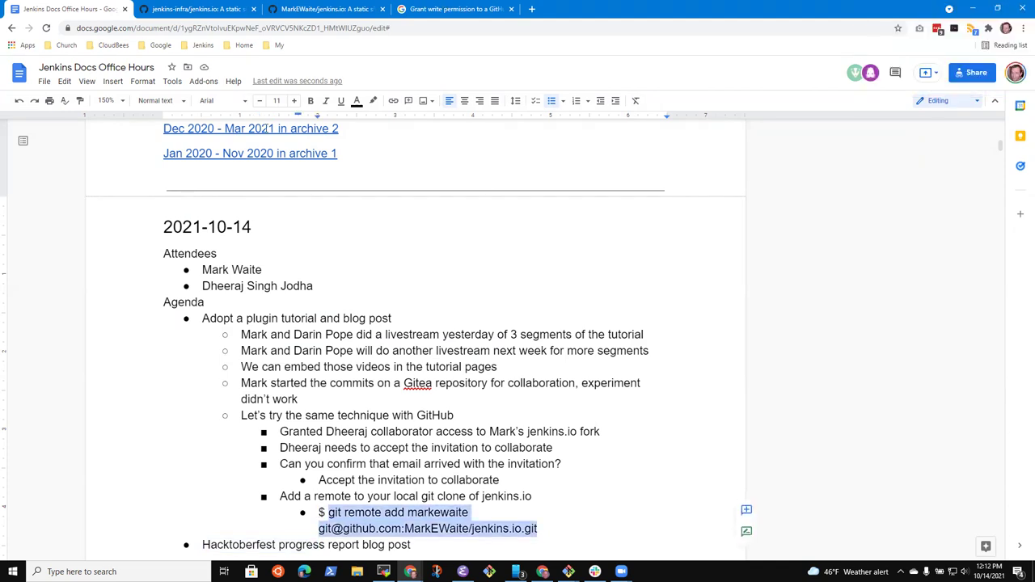
# Step: Set the git remote add command in Courier New at a smaller size so it fits one line
pyautogui.click(258, 101)
pyautogui.click(444, 300)
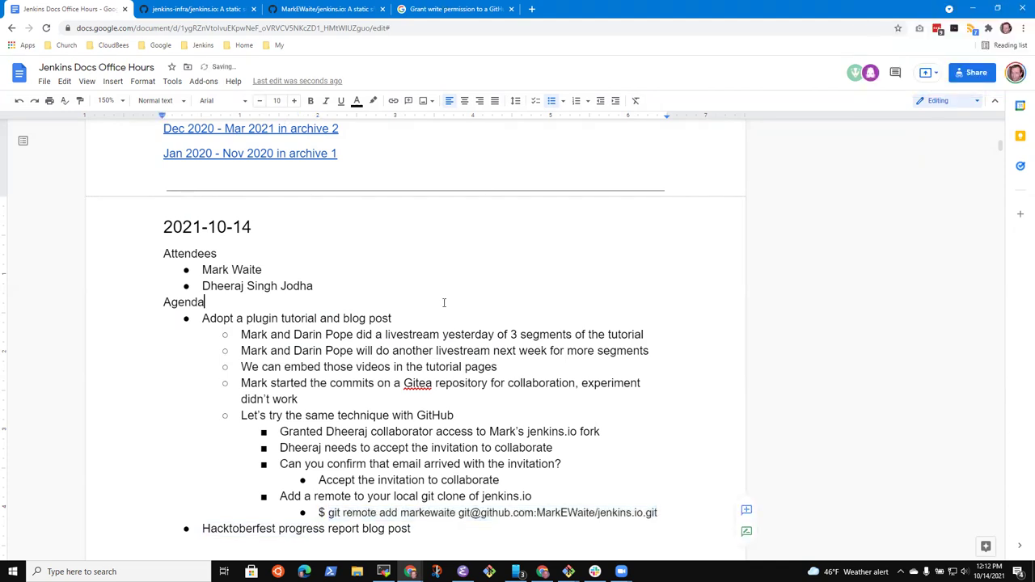
pyautogui.press('Down')
pyautogui.hotkey('shift', 'End')
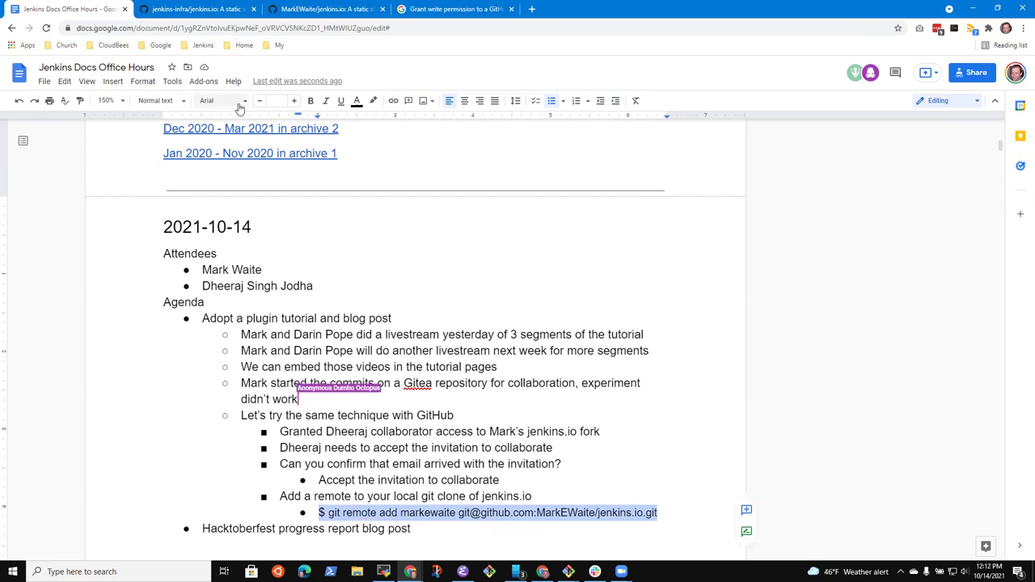
pyautogui.click(240, 108)
pyautogui.click(242, 162)
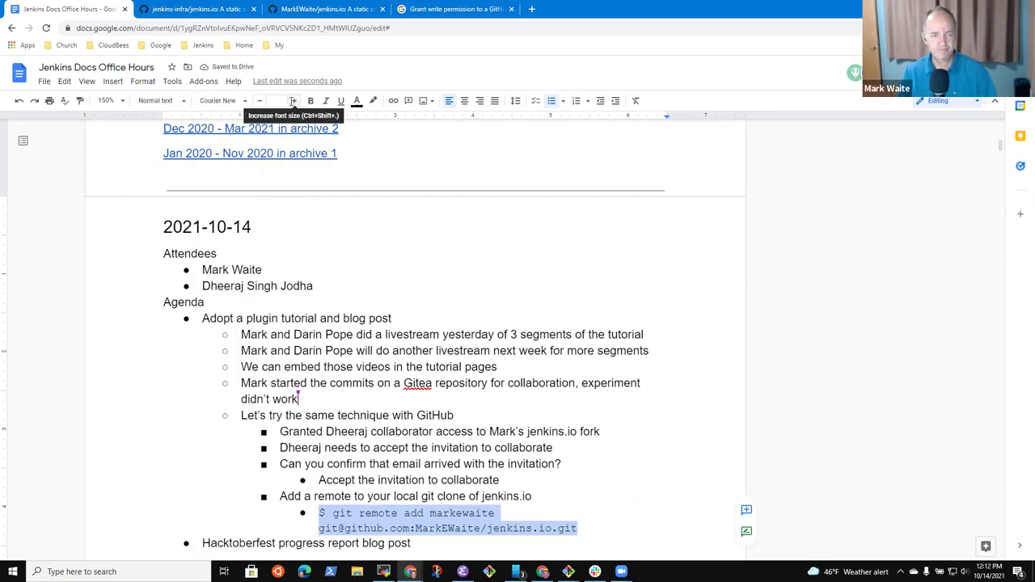
pyautogui.click(260, 103)
pyautogui.click(260, 103)
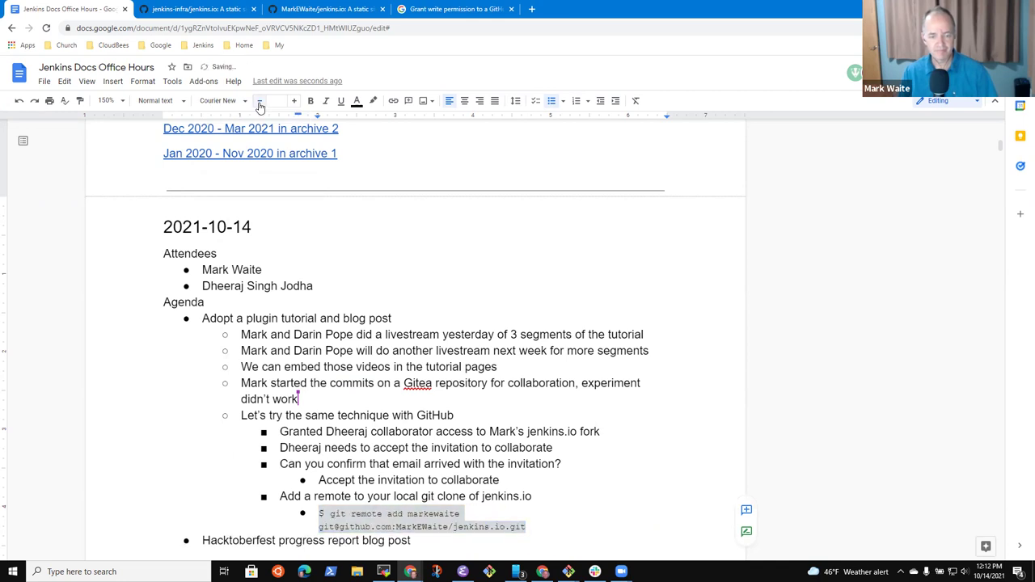
pyautogui.click(260, 103)
pyautogui.click(493, 243)
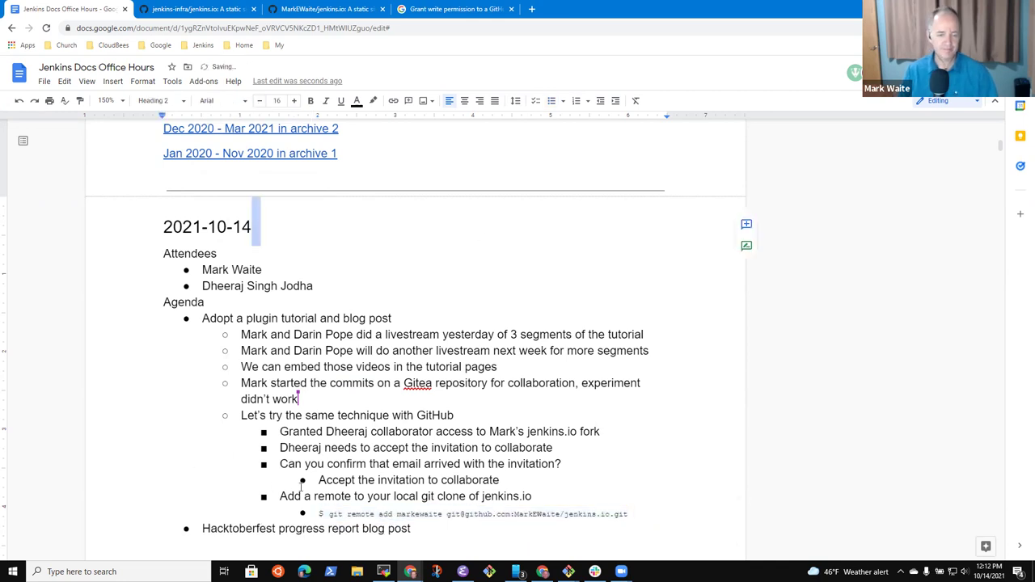
# Step: Insert an indented empty bullet above the Hacktoberfest line
pyautogui.click(400, 269)
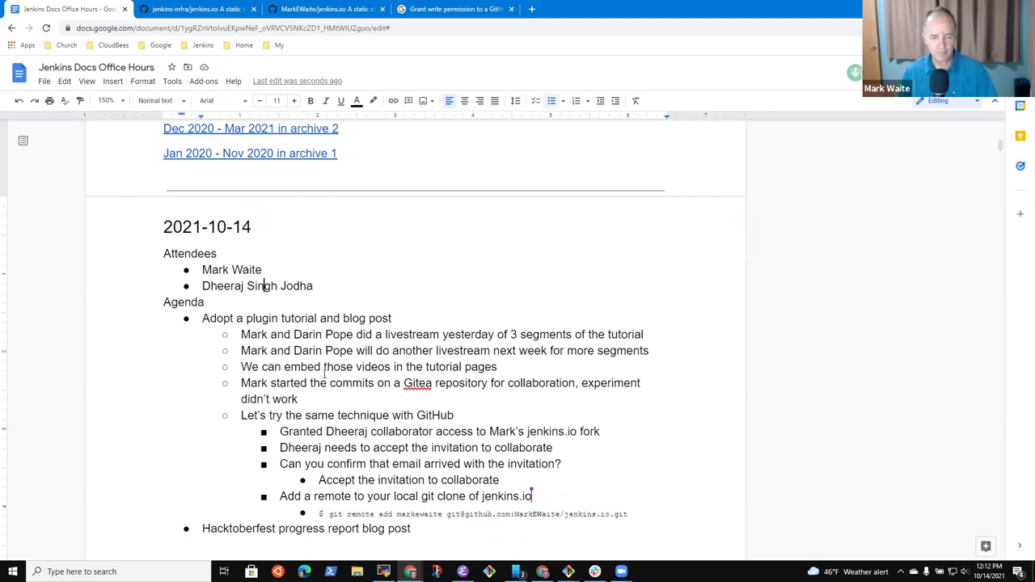
pyautogui.press('Down')
pyautogui.press('Down')
pyautogui.press('Return')
pyautogui.press('Up')
pyautogui.press('Tab')
pyautogui.press('Tab')
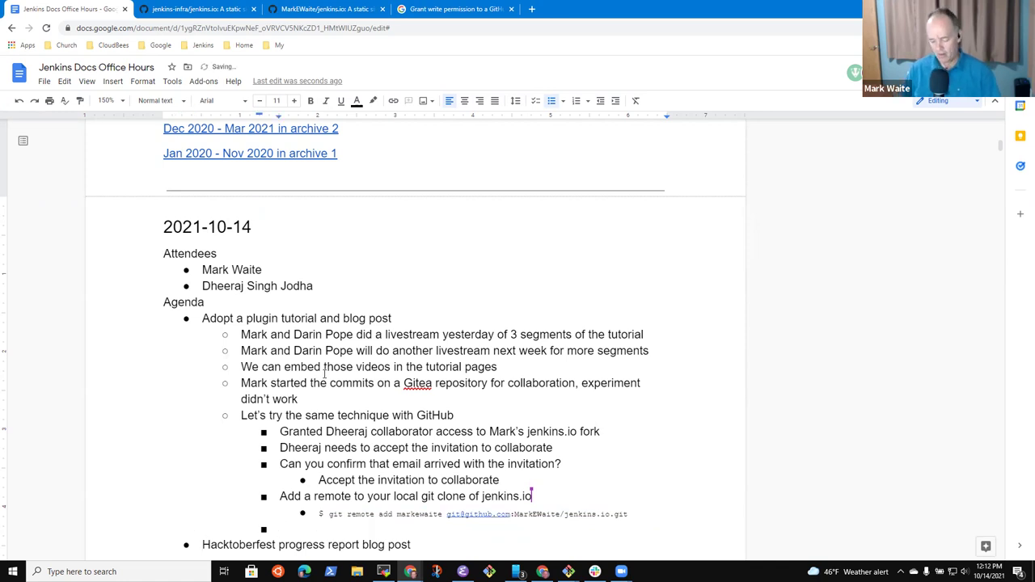
# Step: Add a 'Pull the changes' step with an indented '$ git pull --all' command
pyautogui.write('F')
pyautogui.press('BackSpace')
pyautogui.write('Fetc')
pyautogui.press('BackSpace')
pyautogui.press('BackSpace')
pyautogui.press('BackSpace')
pyautogui.press('BackSpace')
pyautogui.write('Pull th')
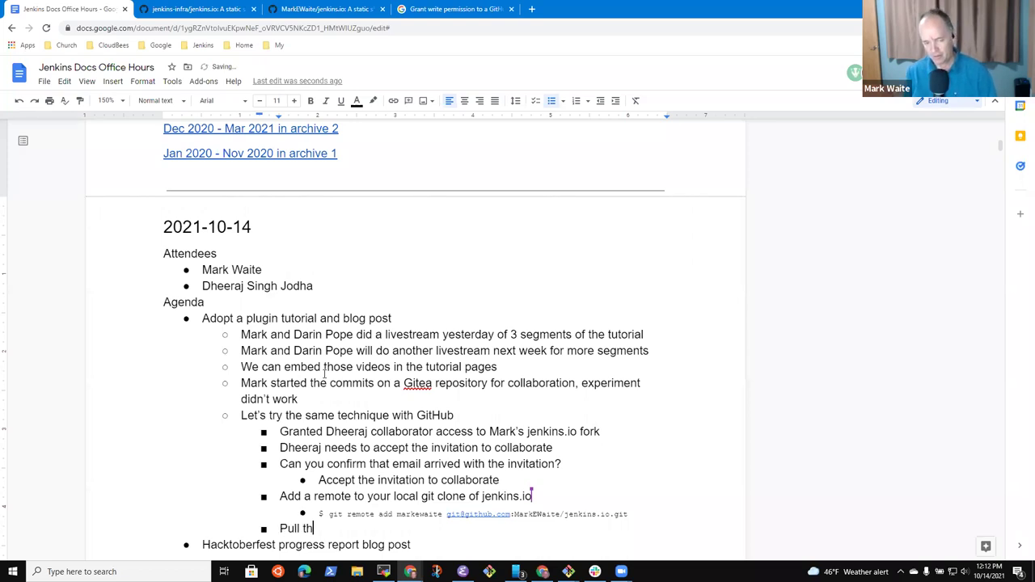
pyautogui.write('e changes')
pyautogui.press('Return')
pyautogui.press('Tab')
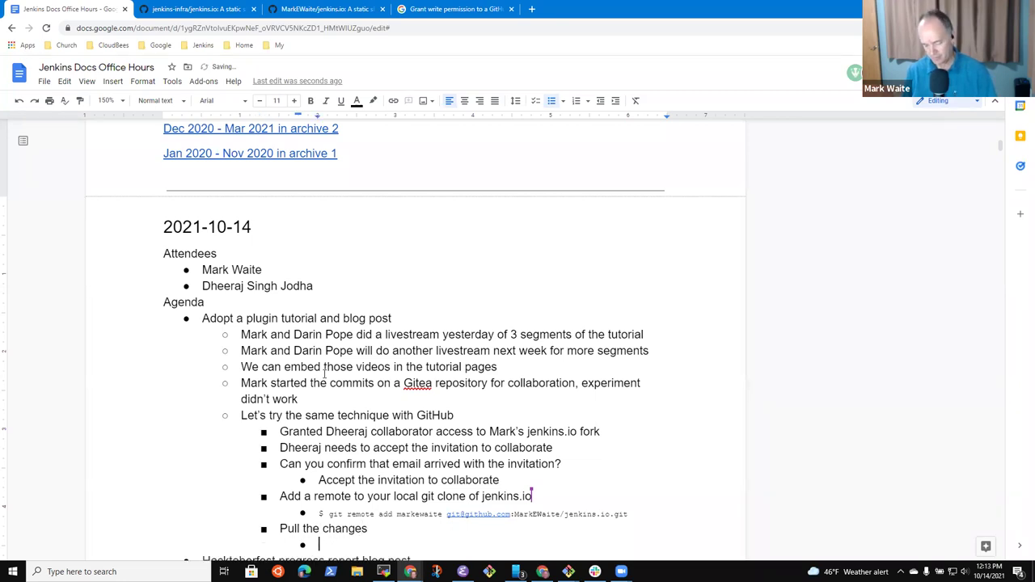
pyautogui.write('$ git pull --all')
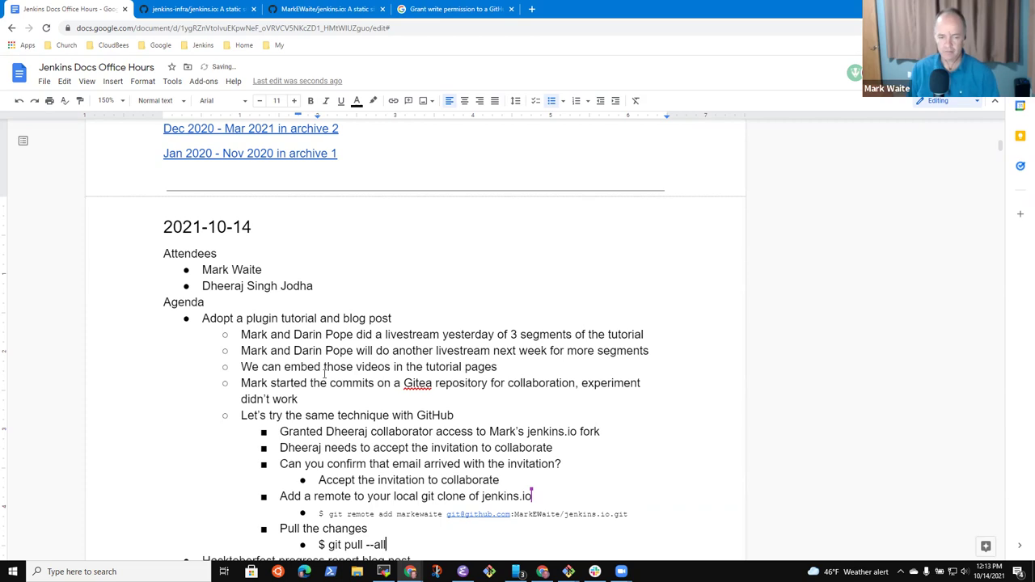
# Step: Add 'Checkout Mark's working branch' with a partial '$ git checkout -b' line, then bring up the fork's GitHub page
pyautogui.press('Return')
pyautogui.write('Change')
pyautogui.press('BackSpace')
pyautogui.press('BackSpace')
pyautogui.press('BackSpace')
pyautogui.press('BackSpace')
pyautogui.write('eck')
pyautogui.write('out the')
pyautogui.press('BackSpace')
pyautogui.press('BackSpace')
pyautogui.press('BackSpace')
pyautogui.write("Mark's working branch")
pyautogui.press('Return')
pyautogui.press('Tab')
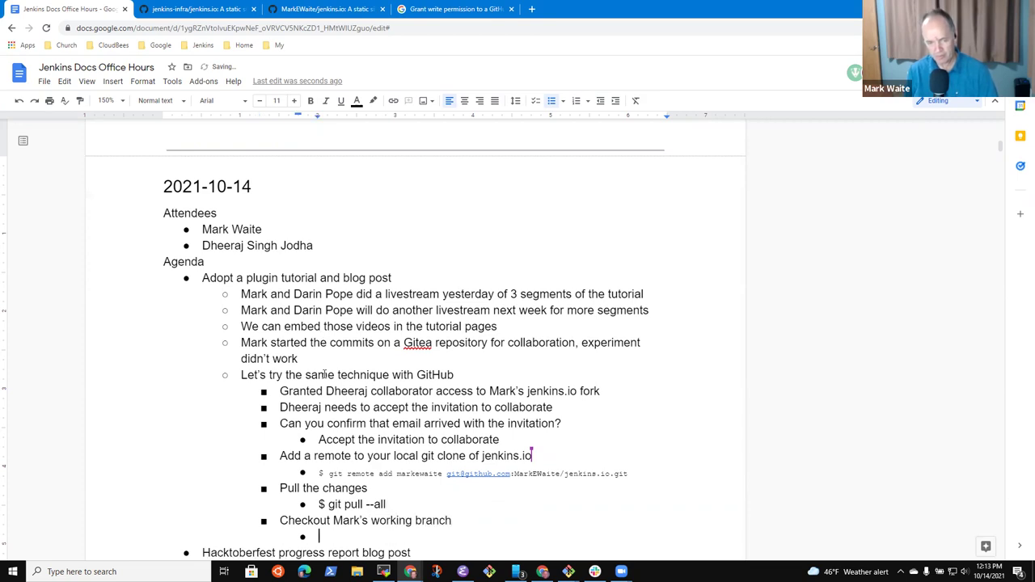
pyautogui.write('$ git che')
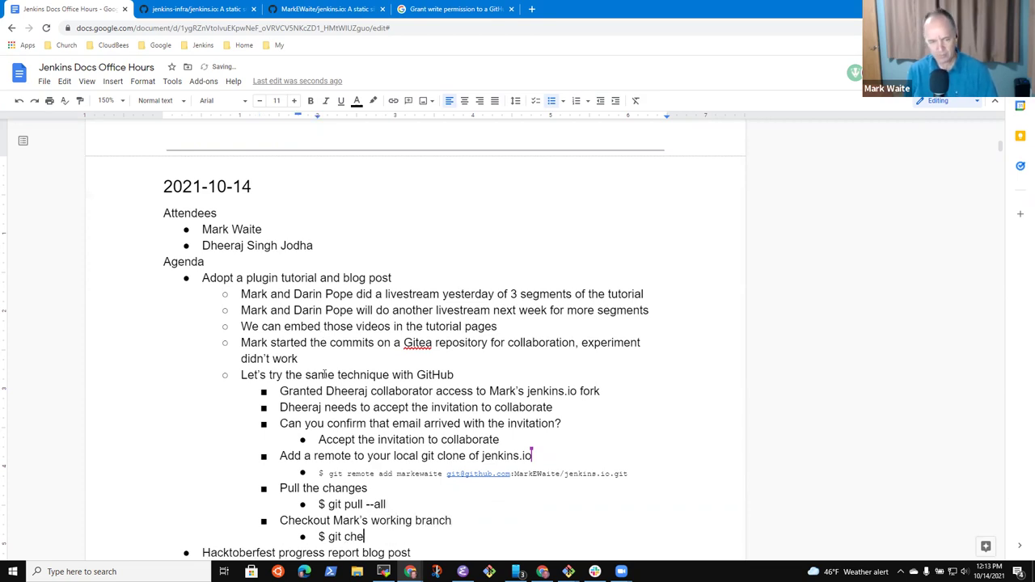
pyautogui.write('ckout -hb')
pyautogui.press('BackSpace')
pyautogui.press('BackSpace')
pyautogui.write('b')
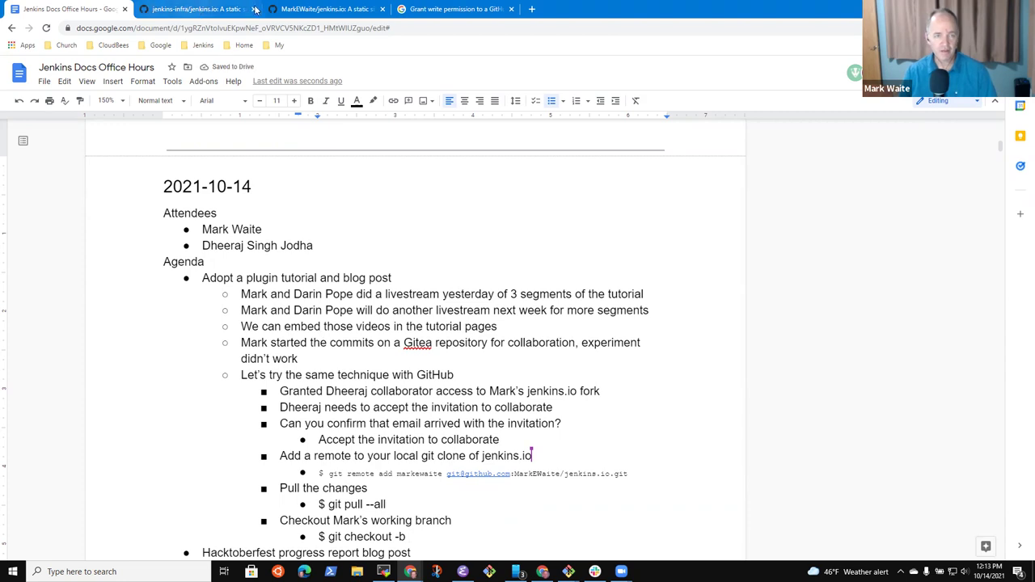
pyautogui.hotkey('ctrl', 'Tab')
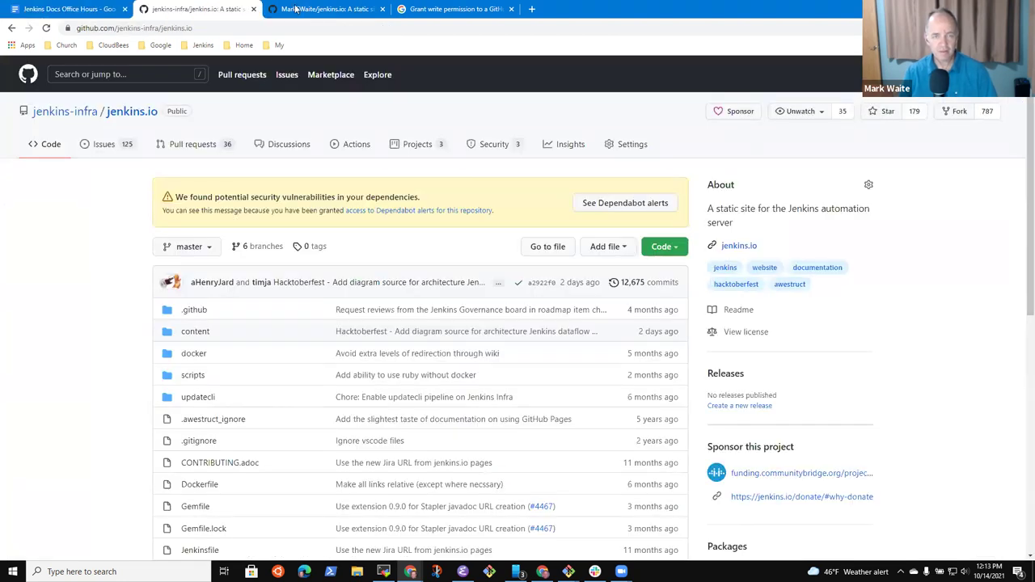
pyautogui.hotkey('ctrl', 'Tab')
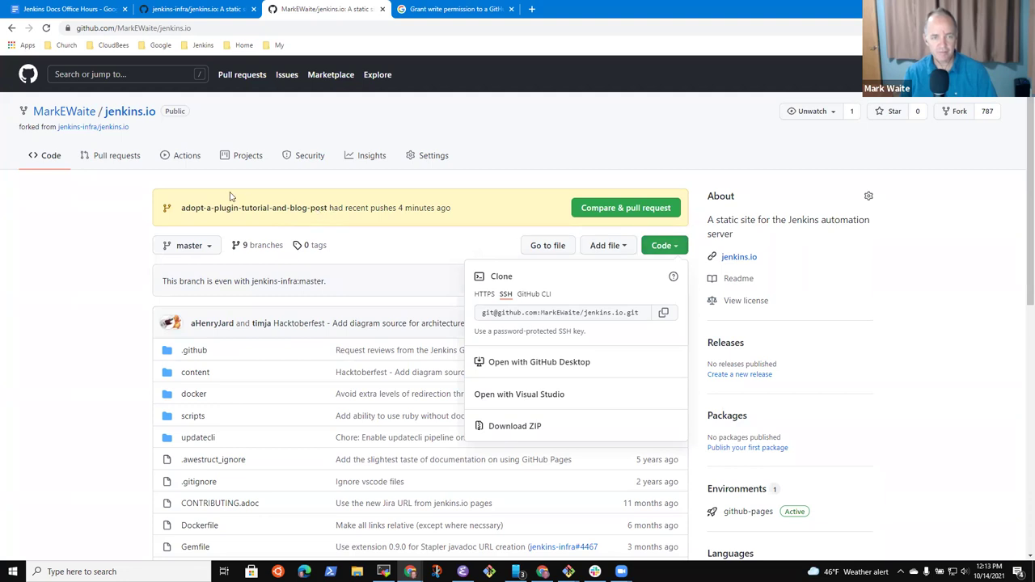
# Step: Open the fork's adopt-a-plugin-tutorial-and-blog-post branch and select its name in the address bar
pyautogui.click(261, 121)
pyautogui.click(264, 209)
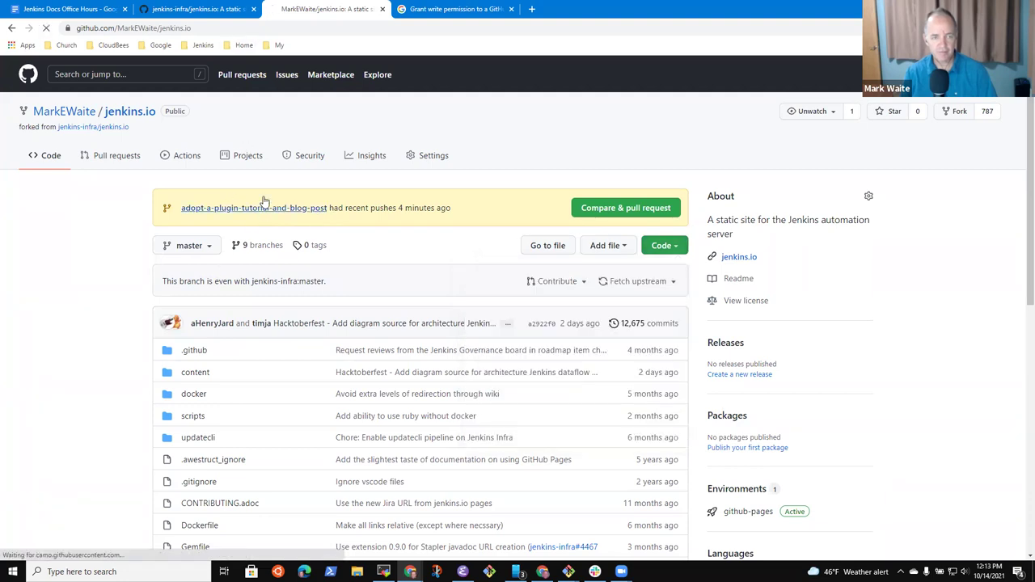
pyautogui.click(376, 30)
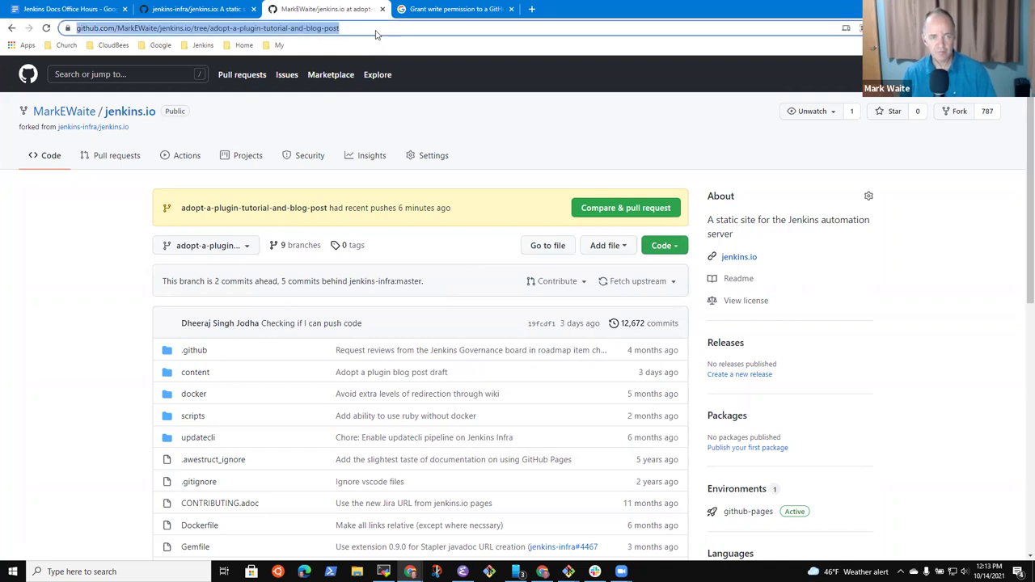
pyautogui.doubleClick(373, 32)
pyautogui.hotkey('ctrl', 'shift', 'Left')
pyautogui.hotkey('ctrl', 'shift', 'Left')
pyautogui.hotkey('ctrl', 'shift', 'Left')
pyautogui.hotkey('ctrl', 'shift', 'Left')
pyautogui.hotkey('ctrl', 'shift', 'Left')
pyautogui.hotkey('ctrl', 'shift', 'Left')
pyautogui.hotkey('ctrl', 'c')
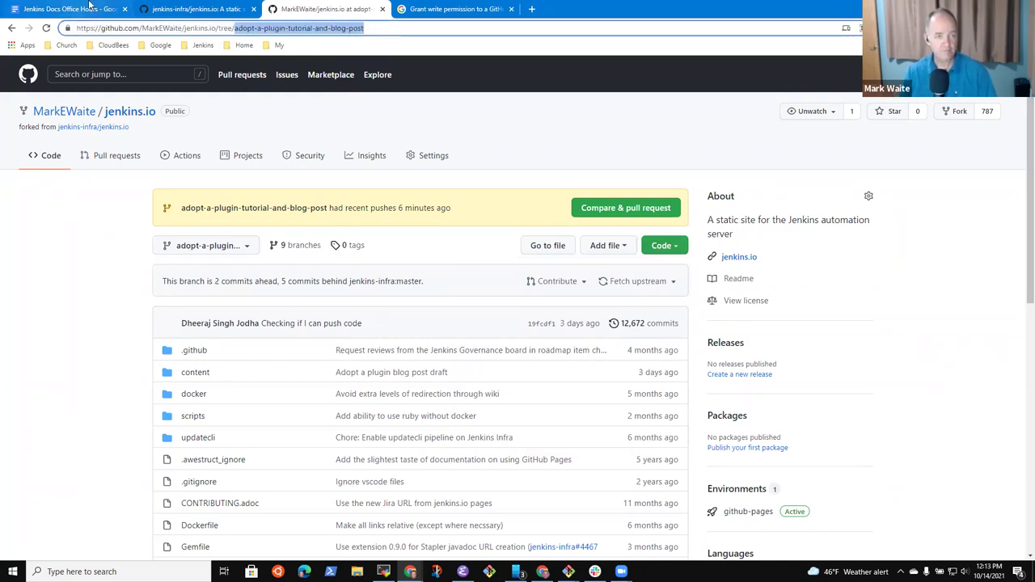
pyautogui.click(89, 8)
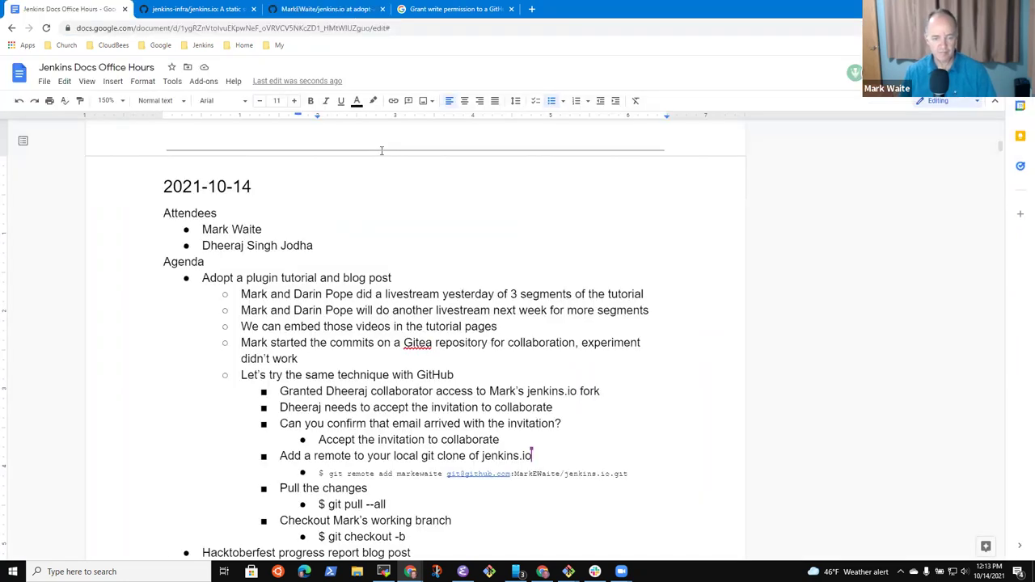
# Step: Complete the checkout command with the branch name and '-t markewaite/' plus the branch name
pyautogui.hotkey('ctrl', 'v')
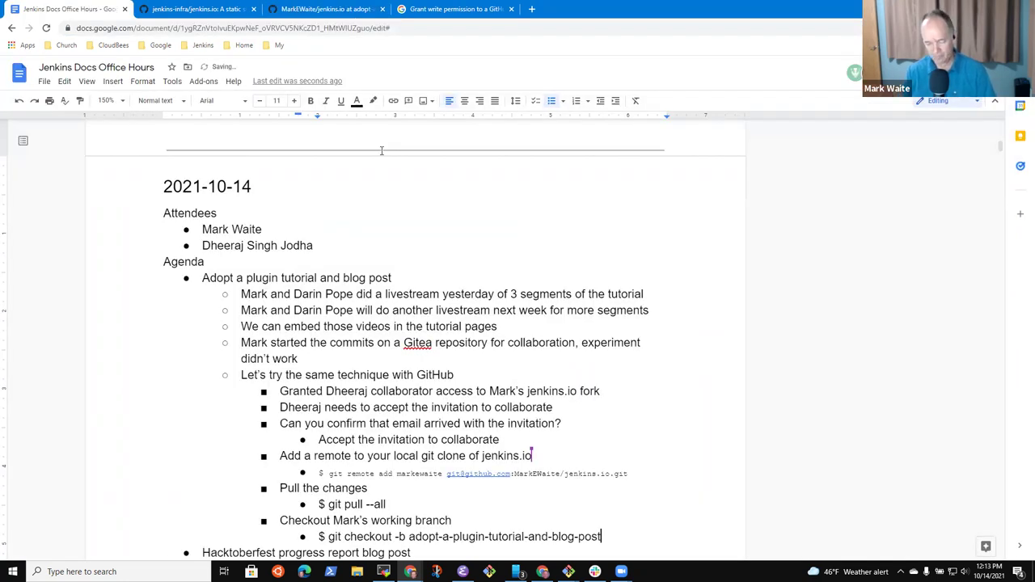
pyautogui.write('-t markewait')
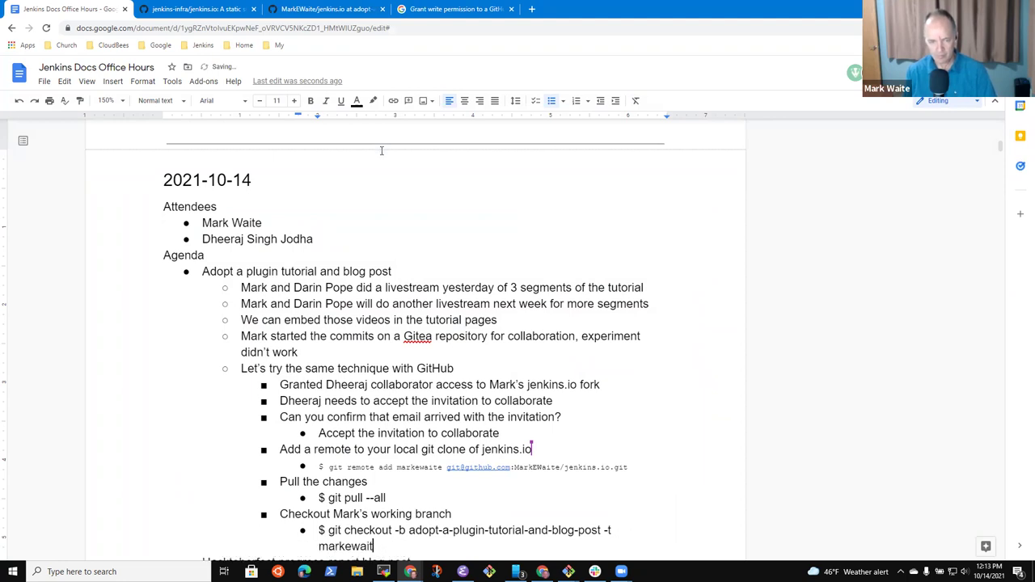
pyautogui.write('e/')
pyautogui.hotkey('ctrl', 'v')
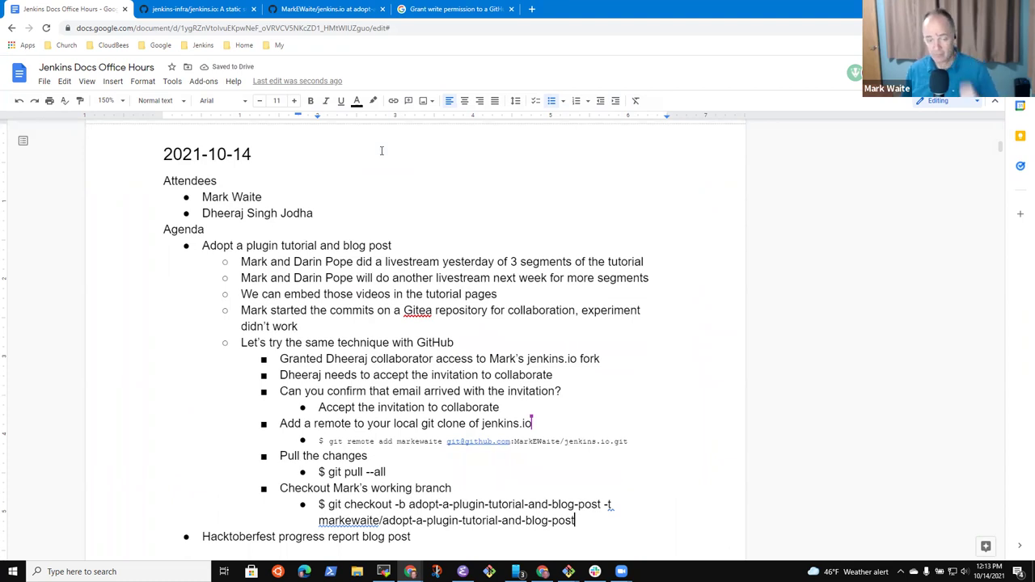
# Step: Add a 'Push a change to the working branch' step with an empty indented sub-bullet
pyautogui.press('Return')
pyautogui.write('Puush a')
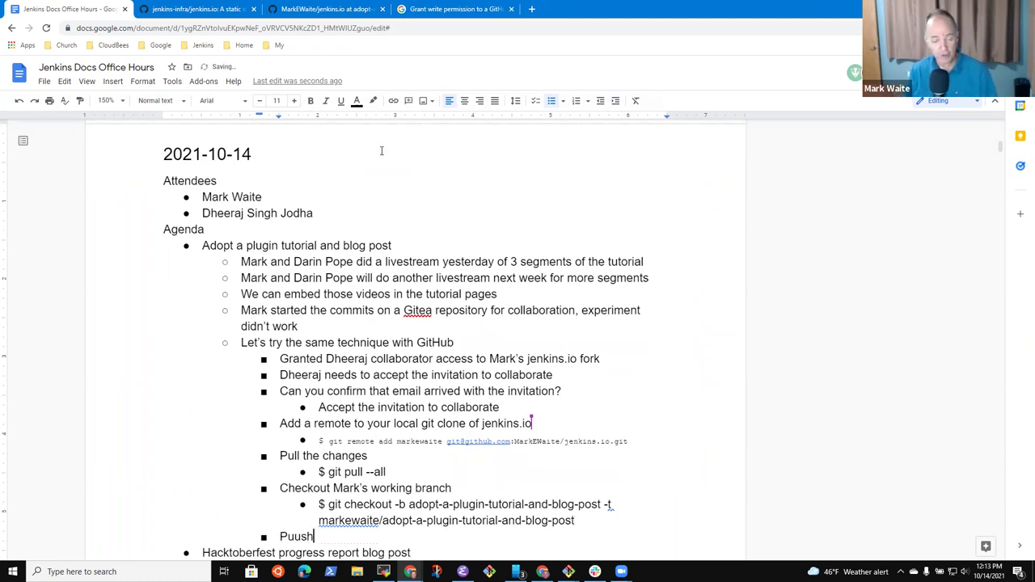
pyautogui.hotkey('ctrl', 'BackSpace')
pyautogui.hotkey('ctrl', 'BackSpace')
pyautogui.write('Pu')
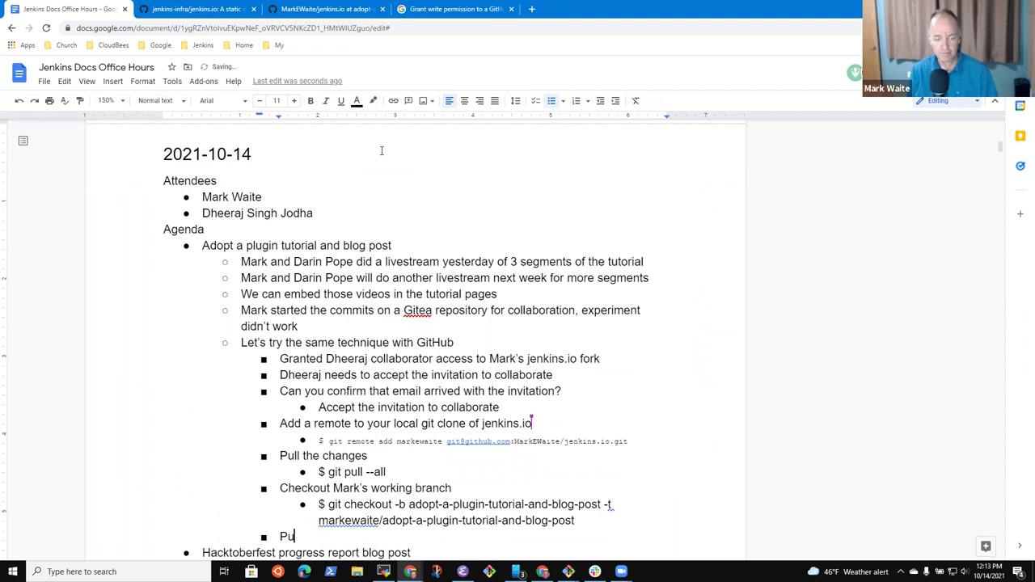
pyautogui.write('sh a change tyo the')
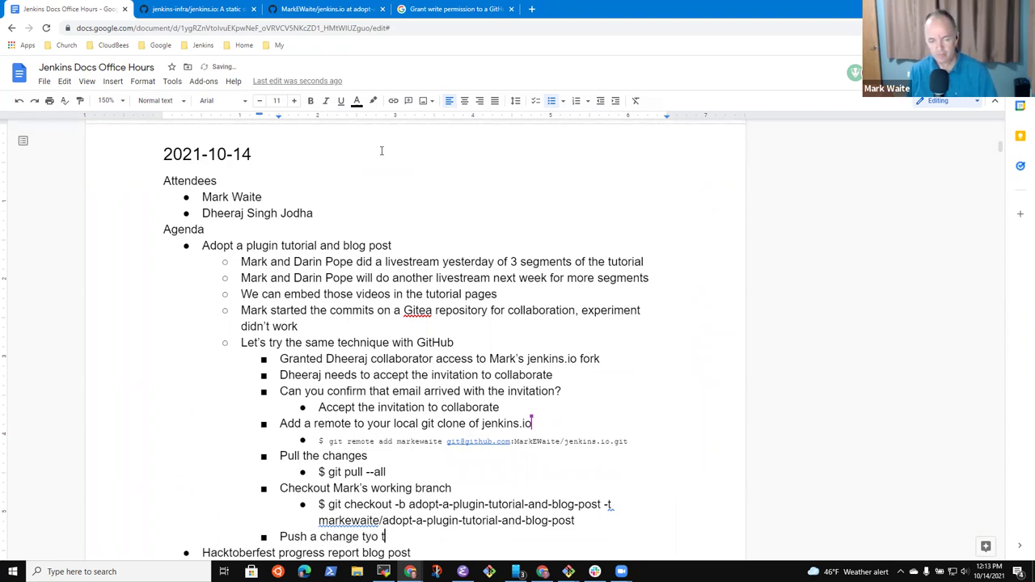
pyautogui.hotkey('ctrl', 'BackSpace')
pyautogui.hotkey('ctrl', 'BackSpace')
pyautogui.write('to the work')
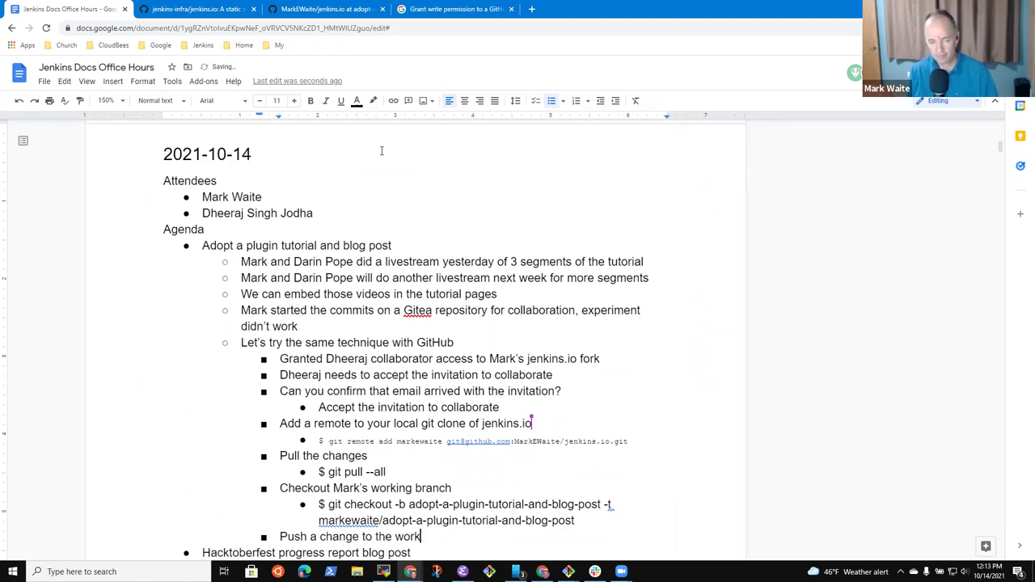
pyautogui.write('ing branch')
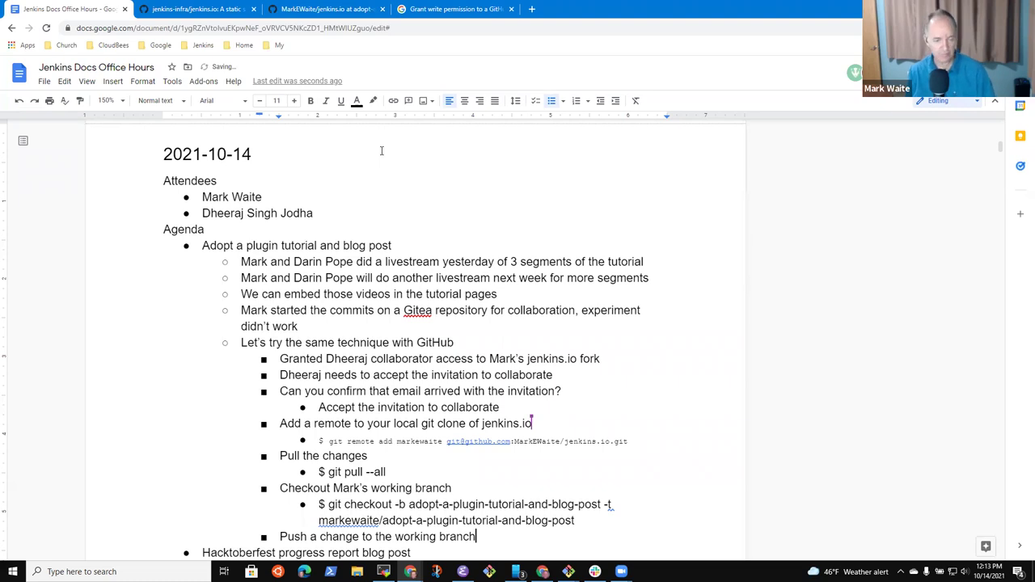
pyautogui.press('Return')
pyautogui.press('Tab')
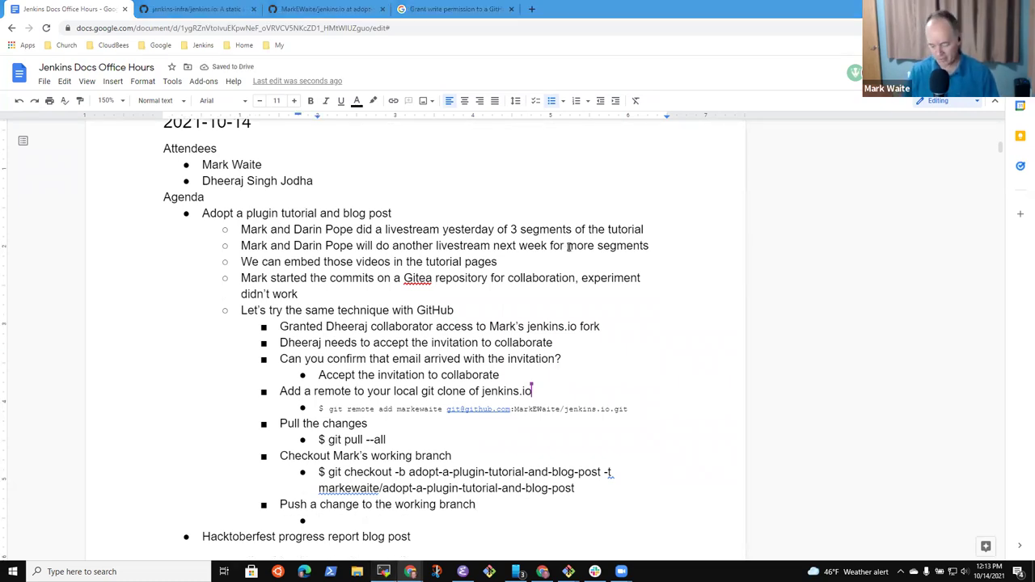
pyautogui.hotkey('alt', 'Tab')
# Step: Run git log --numstat to review recent commits and their file changes, then quit
pyautogui.write('git log --numstat')
pyautogui.press('Return')
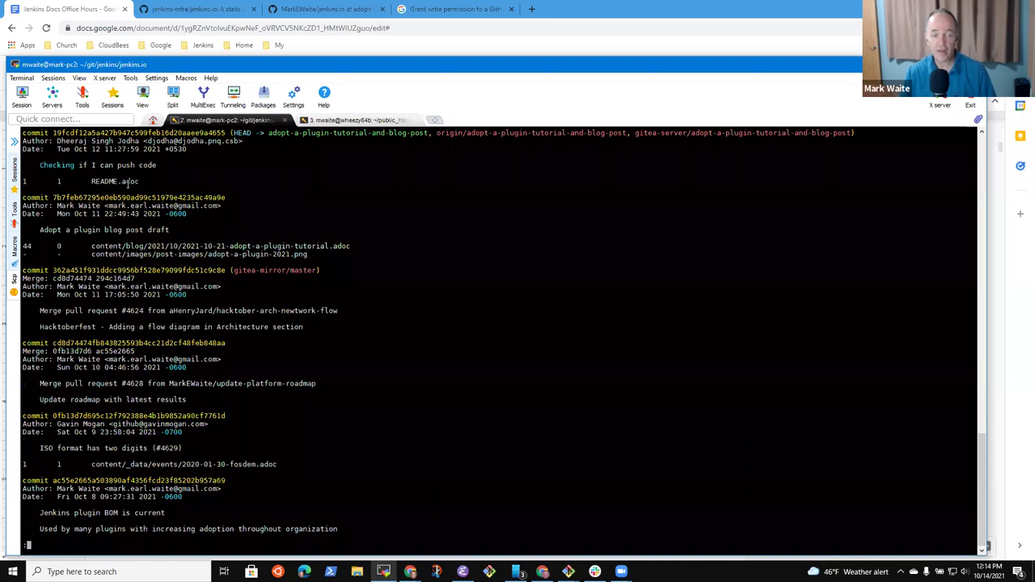
pyautogui.press('q')
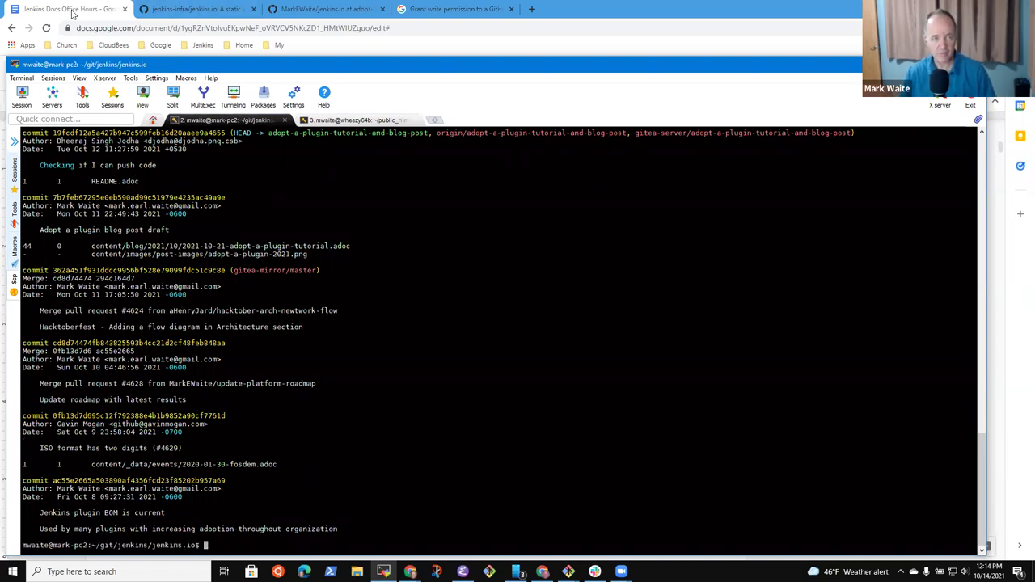
pyautogui.click(72, 12)
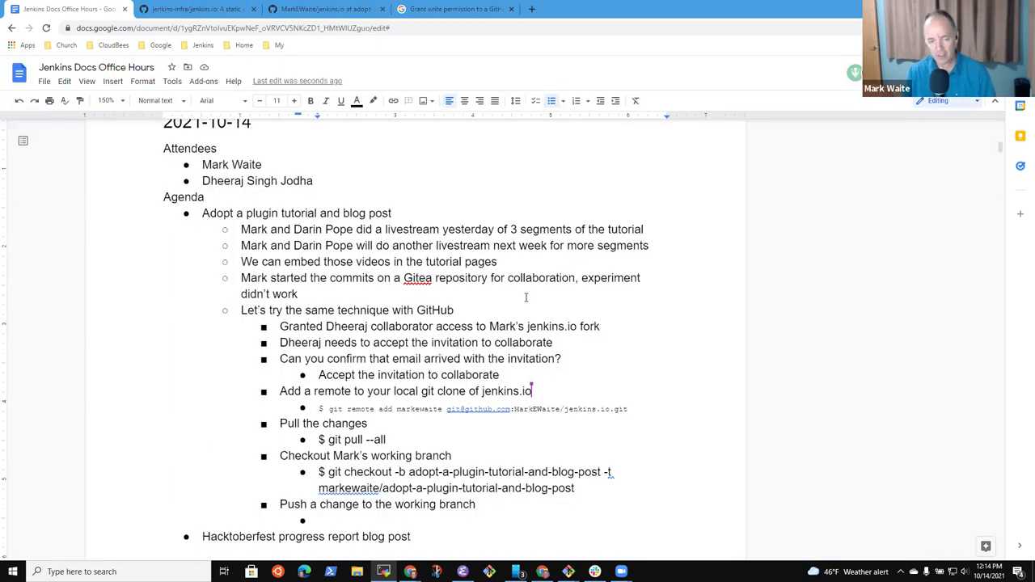
# Step: Enter '$ git checkout master -- README.adoc' and then '$ git push' under the push step
pyautogui.write('Git checkout')
pyautogui.hotkey('shift', 'Home')
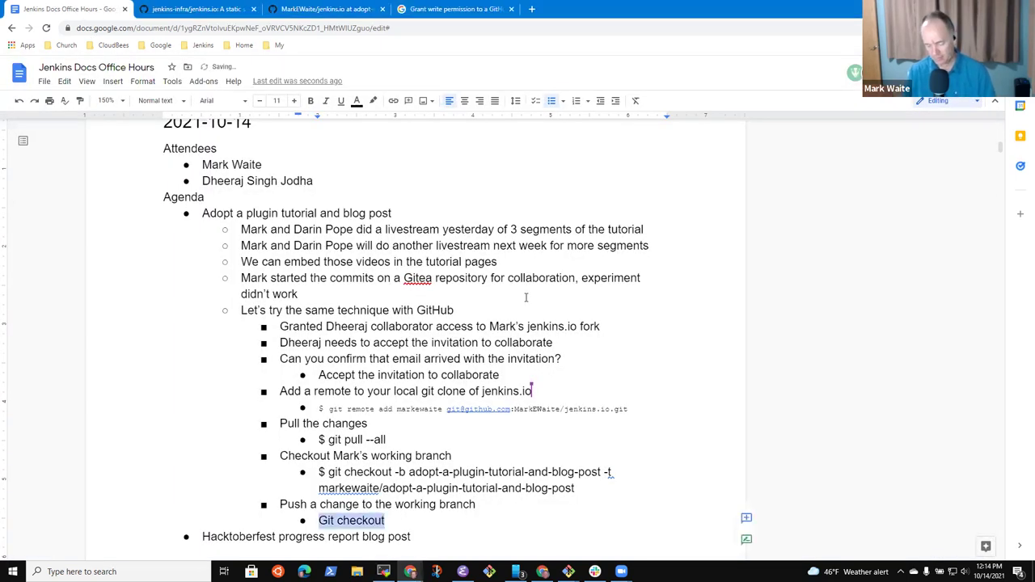
pyautogui.write('$ git checkout mas')
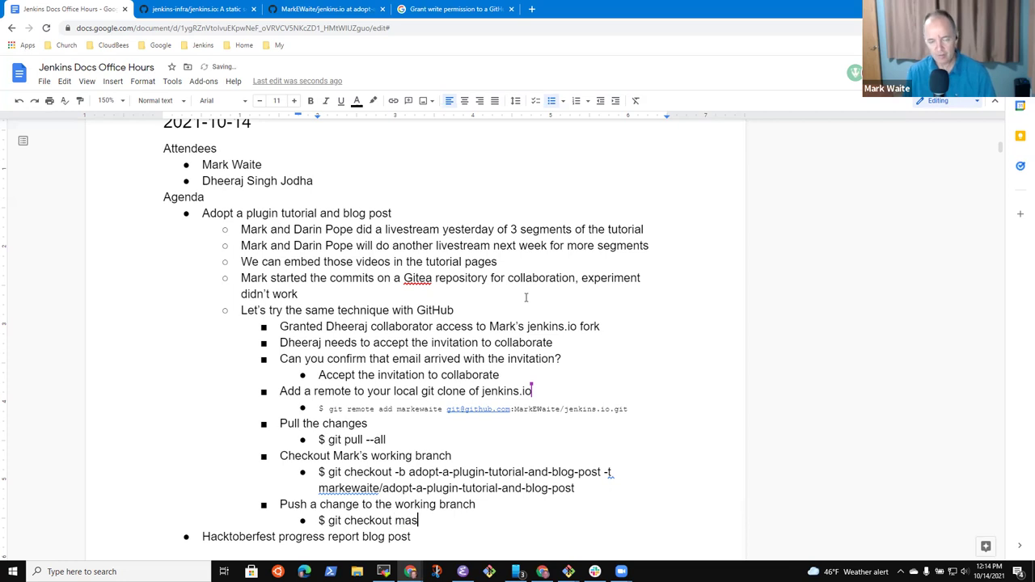
pyautogui.write('ter -0-')
pyautogui.press('BackSpace')
pyautogui.press('BackSpace')
pyautogui.write('-0')
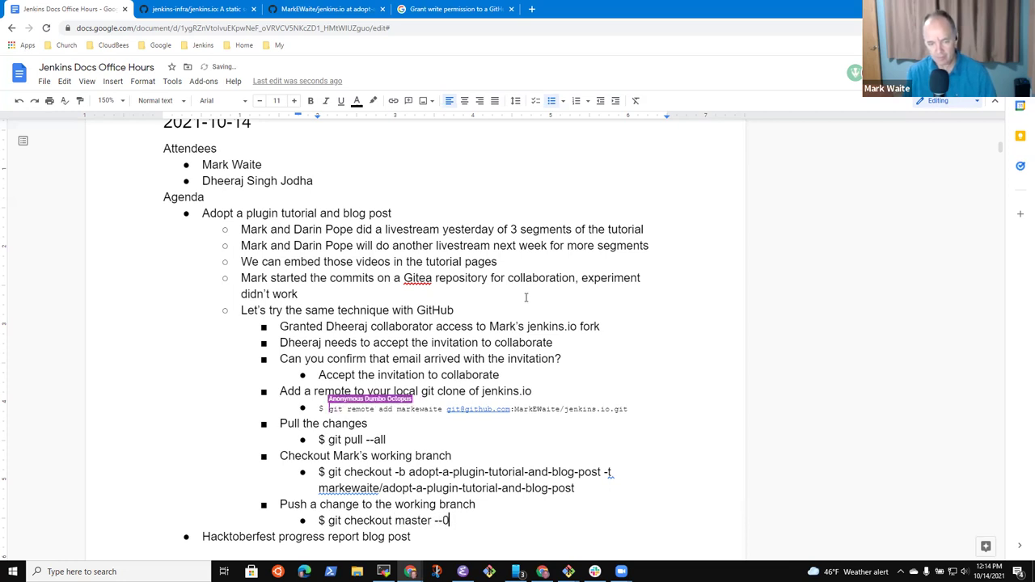
pyautogui.press('BackSpace')
pyautogui.write('README.a')
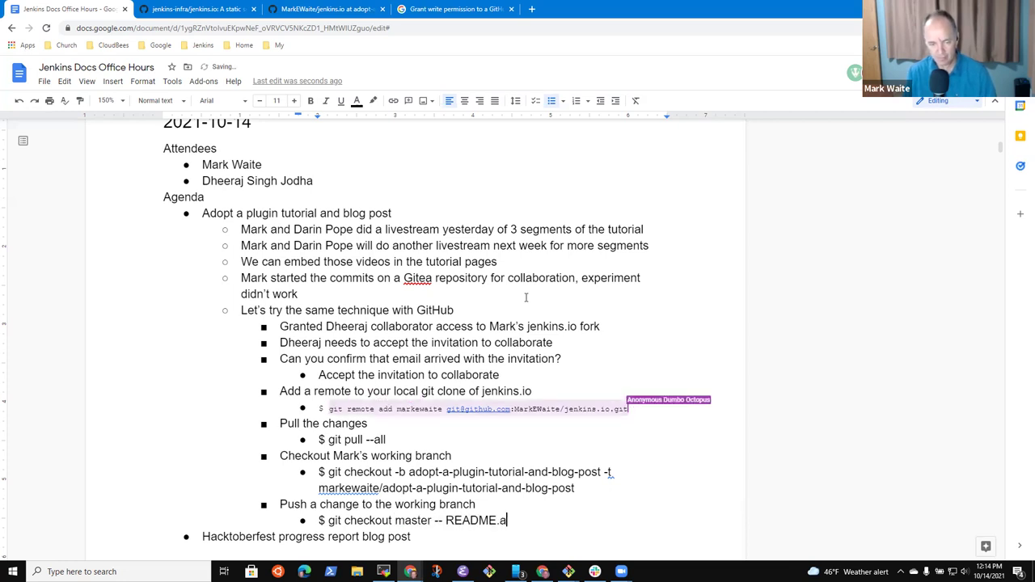
pyautogui.write('doc')
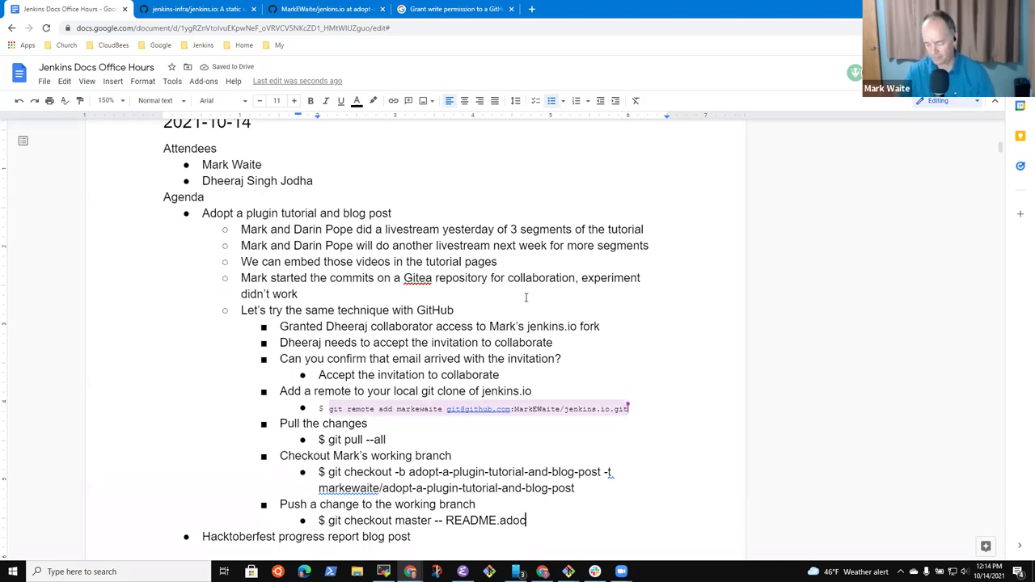
pyautogui.press('Return')
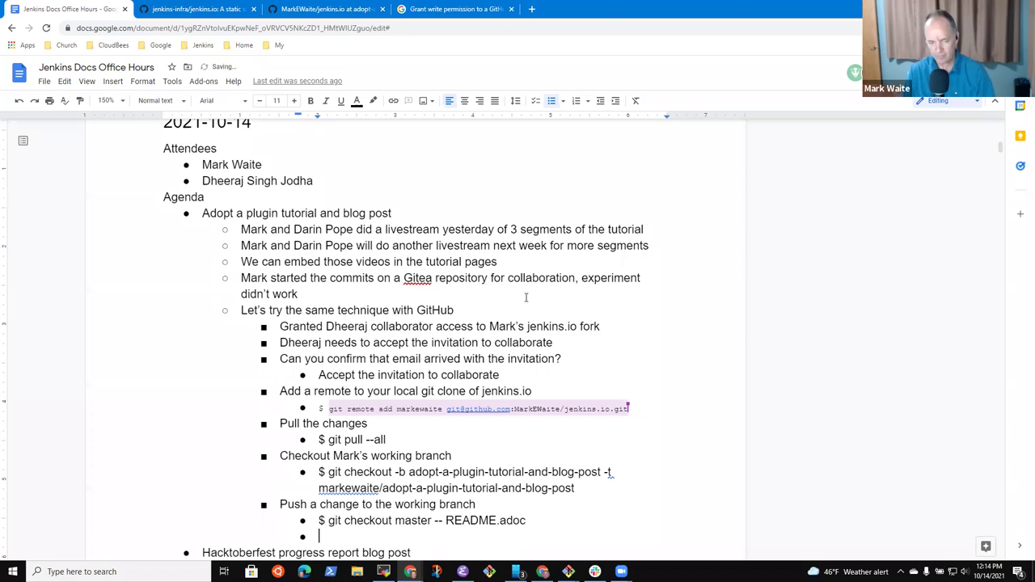
pyautogui.write('$ git push')
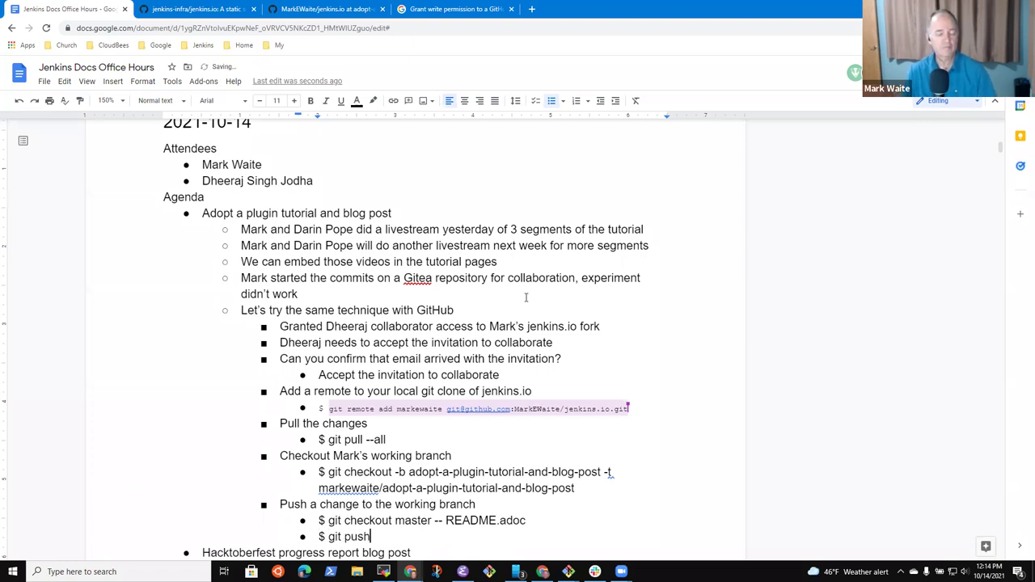
# Step: Move the cursor through the push step's lines, ending at the push step heading
pyautogui.press('Up')
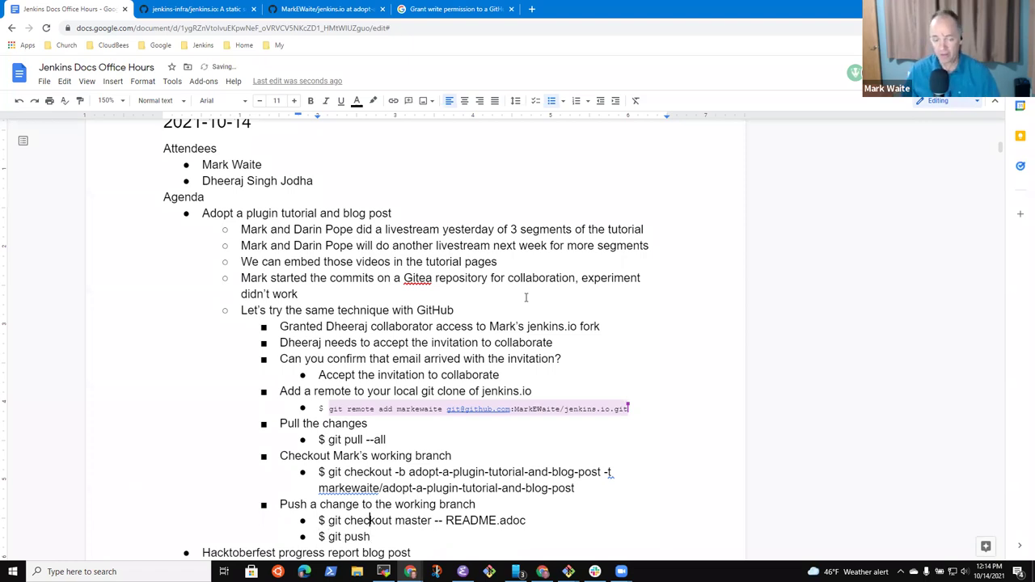
pyautogui.press('Up')
pyautogui.press('Home')
pyautogui.hotkey('shift', 'End')
pyautogui.press('Down')
pyautogui.press('Down')
pyautogui.press('End')
pyautogui.press('Up')
pyautogui.press('Up')
pyautogui.press('End')
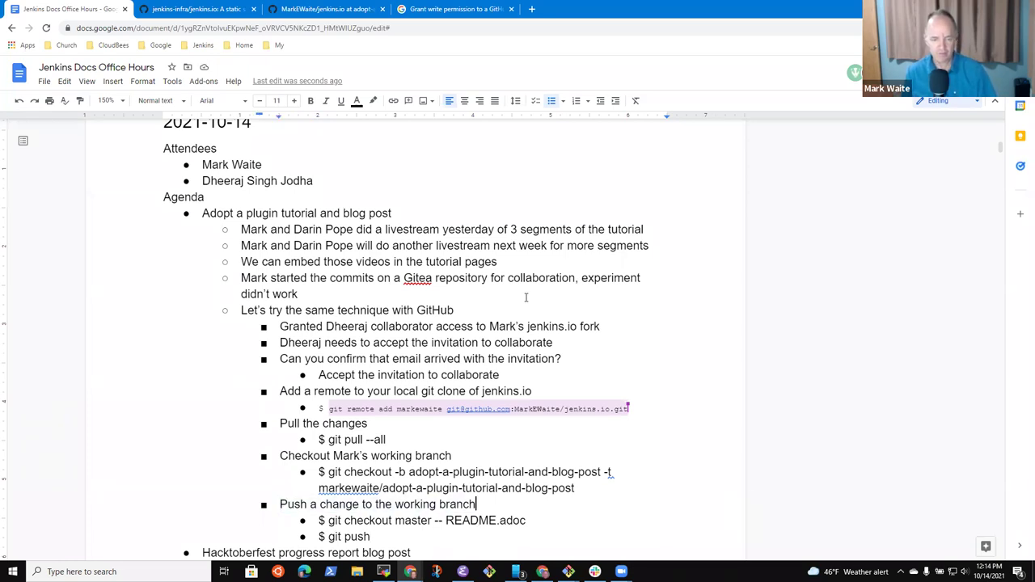
pyautogui.press('Home')
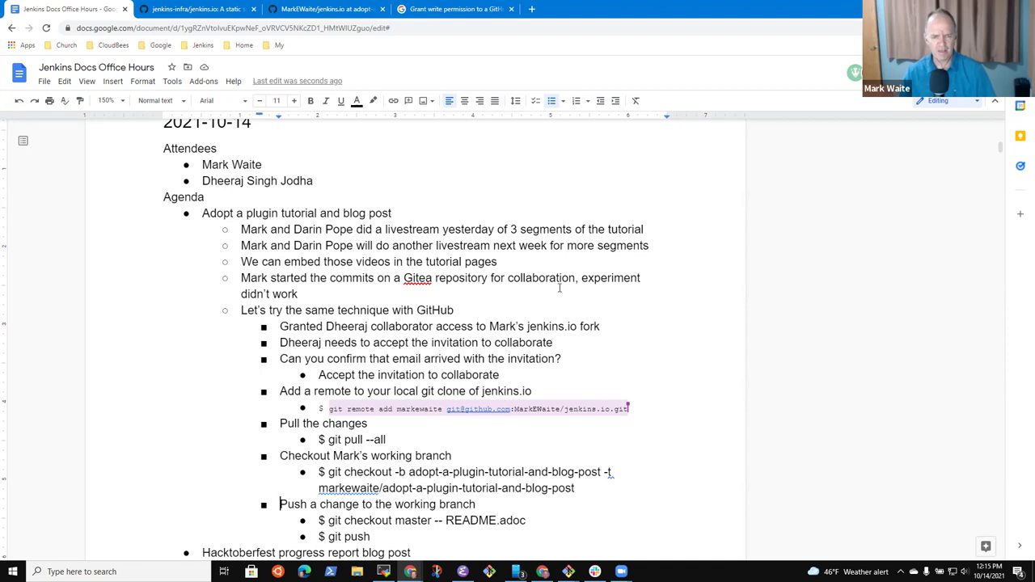
pyautogui.click(425, 438)
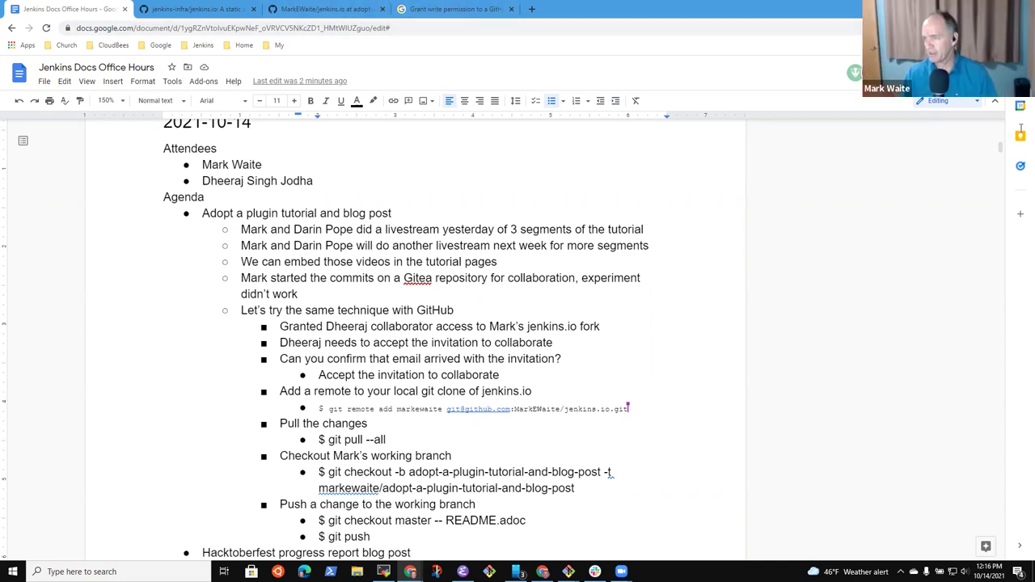
# Step: Open the upstream jenkins-infra/jenkins.io repository and view its HTTPS clone address
pyautogui.click(340, 23)
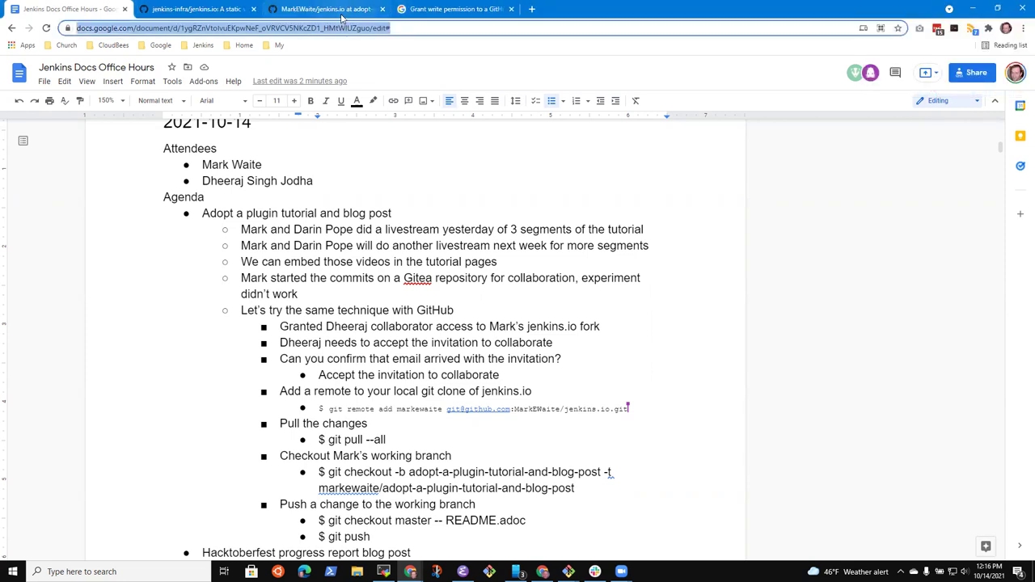
pyautogui.click(341, 11)
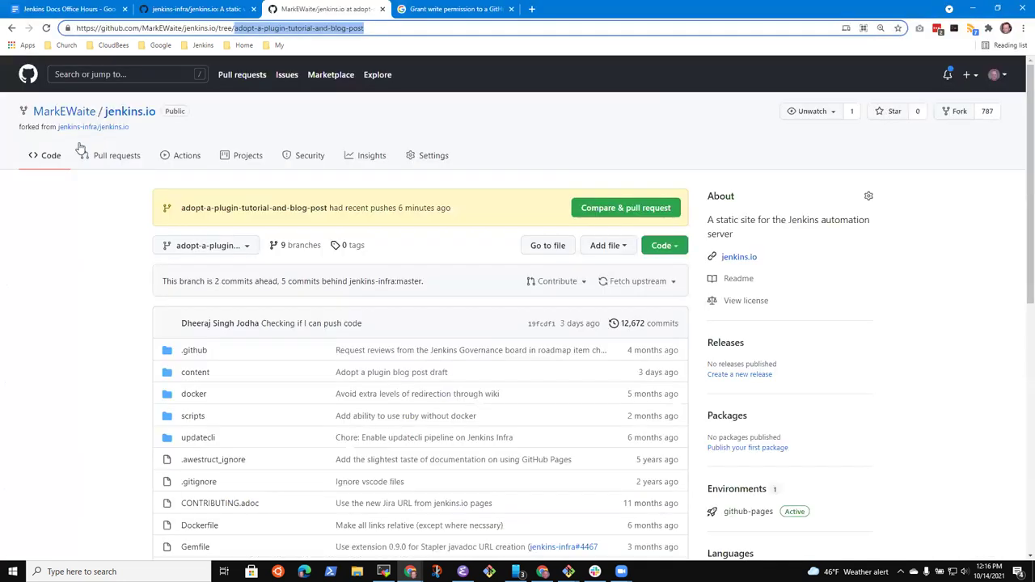
pyautogui.click(80, 148)
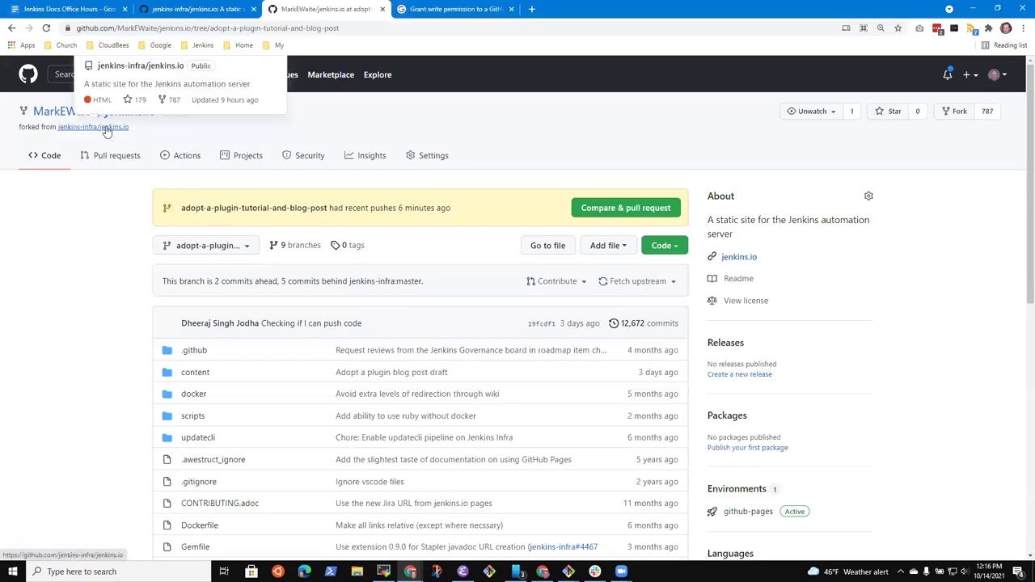
pyautogui.click(106, 132)
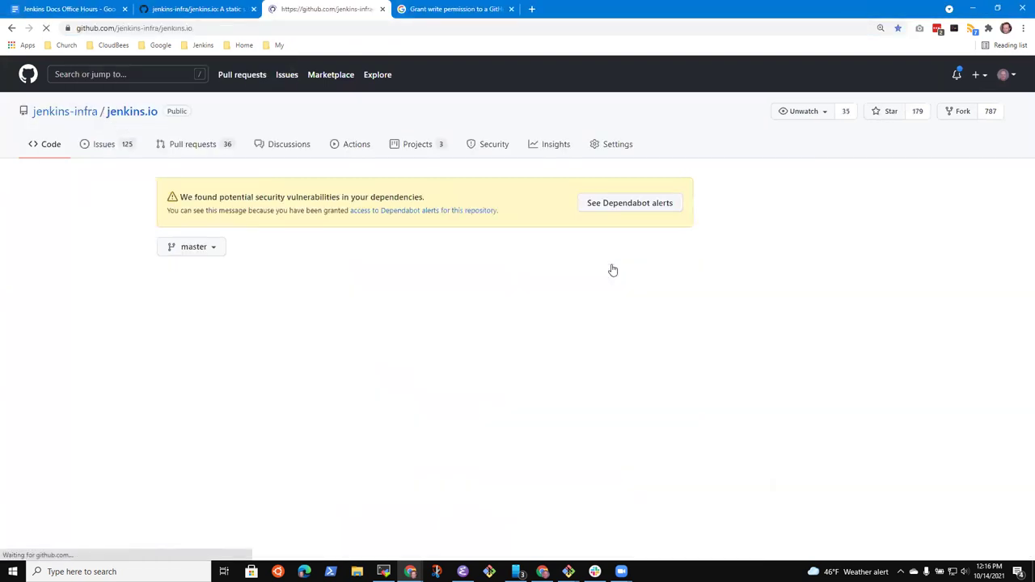
pyautogui.click(662, 293)
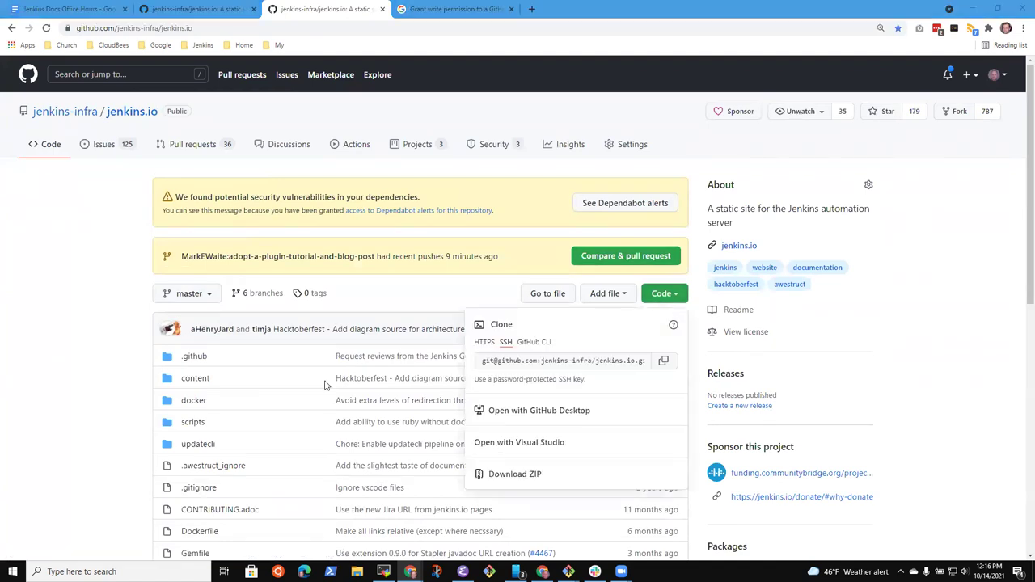
pyautogui.click(484, 342)
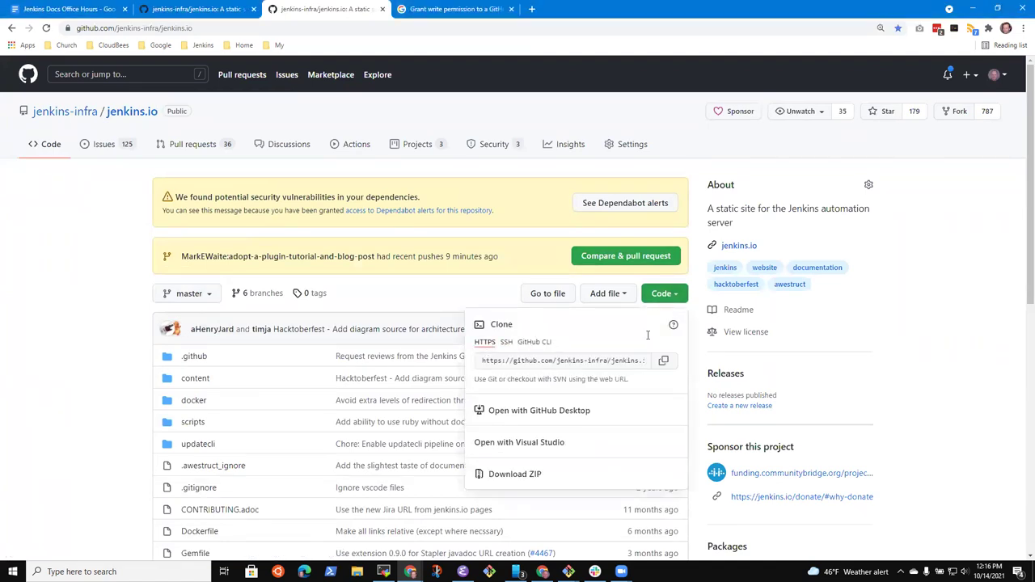
pyautogui.click(664, 362)
pyautogui.click(558, 235)
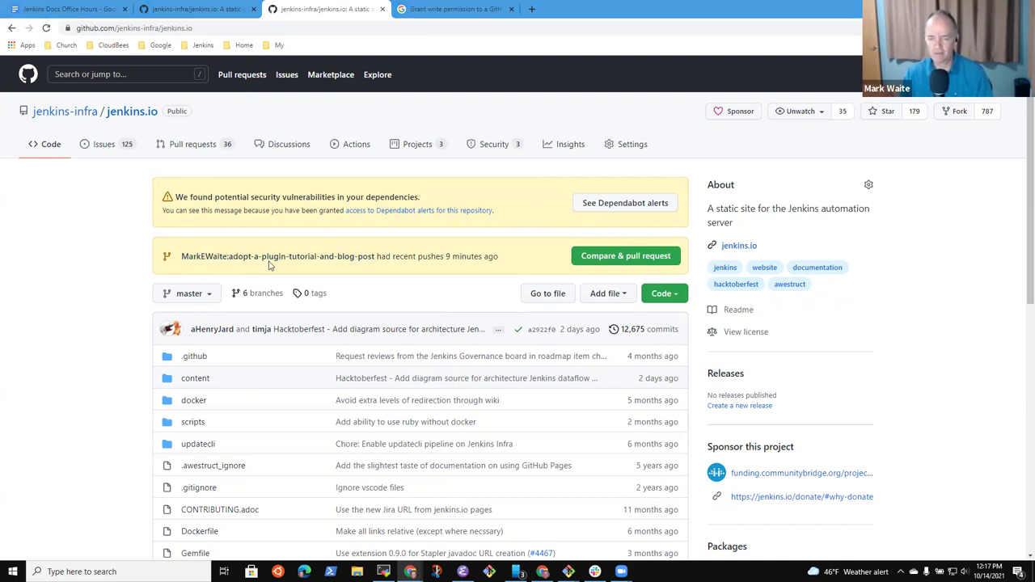
# Step: Copy the personal MarkEWaite/jenkins.io fork's HTTPS clone URL and go back to the notes
pyautogui.click(664, 294)
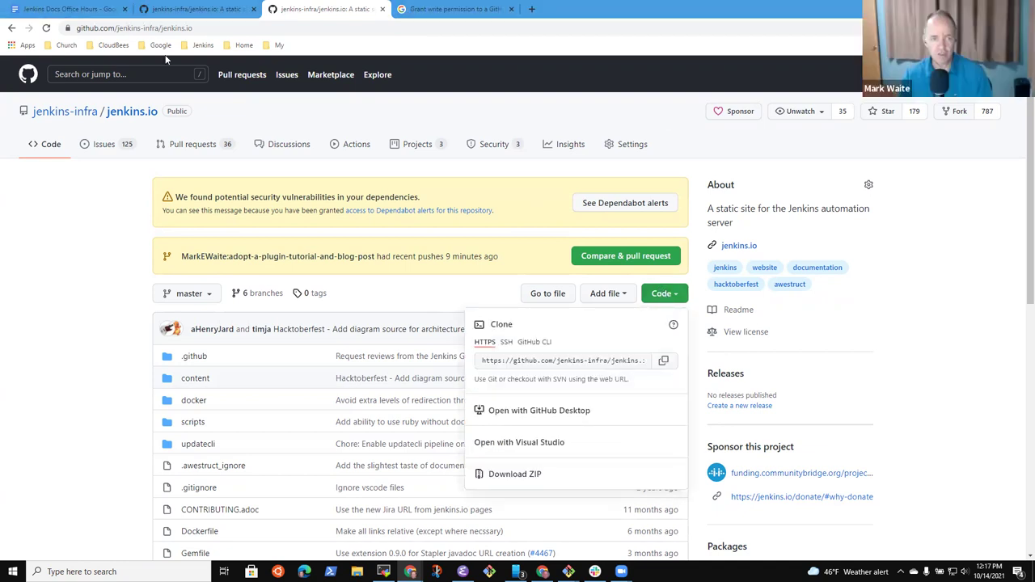
pyautogui.click(205, 71)
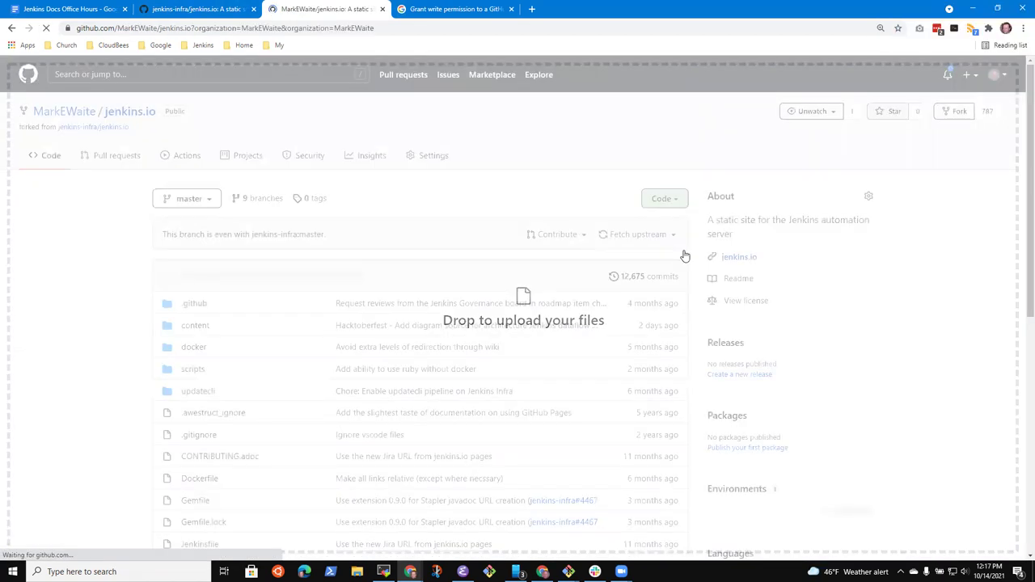
pyautogui.click(678, 250)
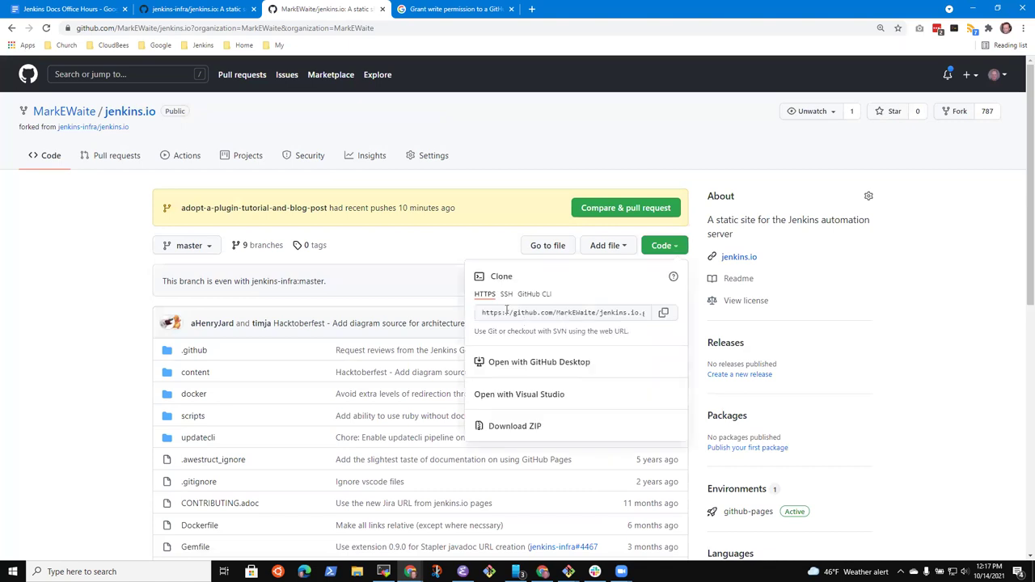
pyautogui.click(664, 313)
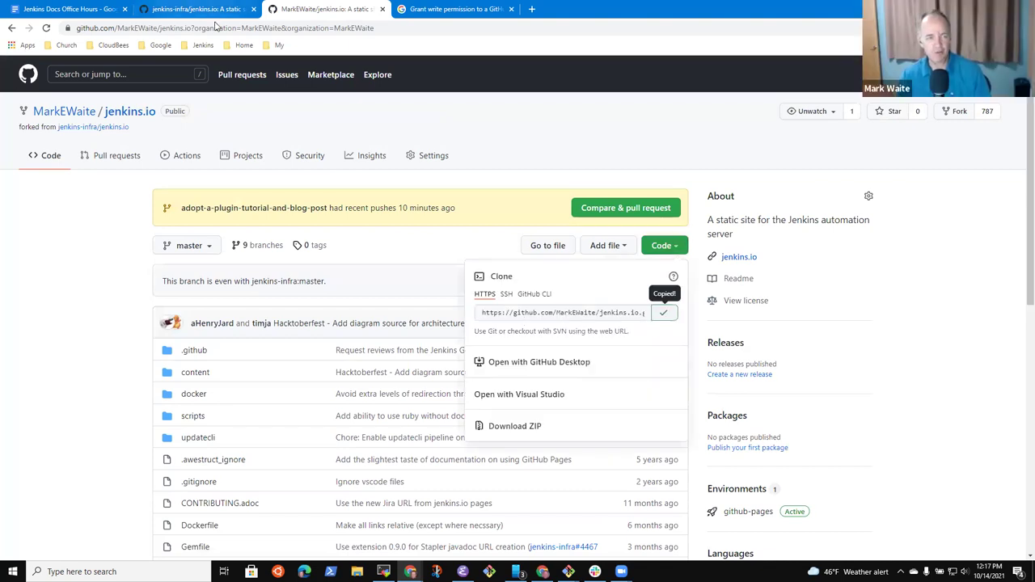
pyautogui.click(198, 9)
pyautogui.hotkey('ctrl', '1')
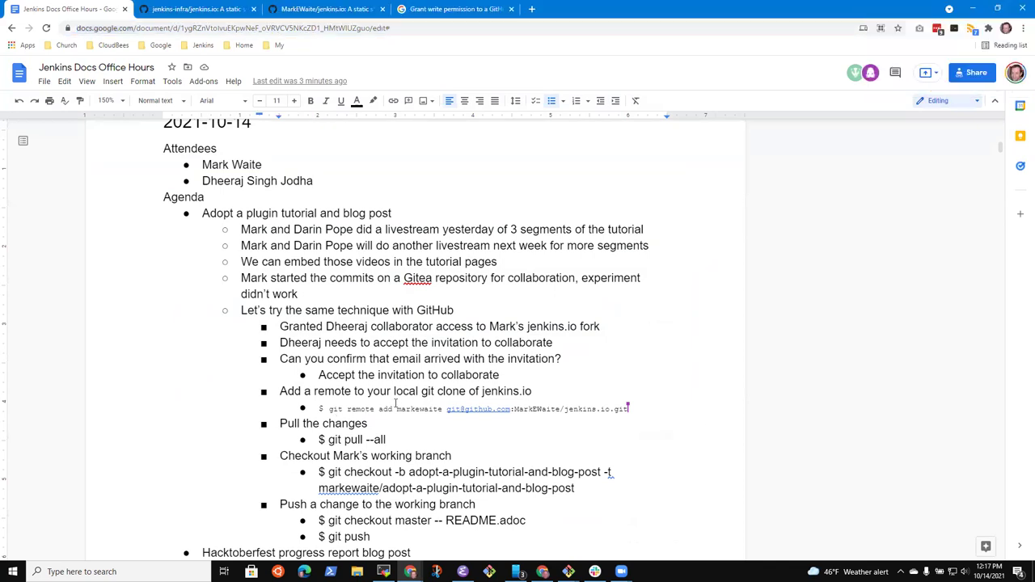
# Step: Insert '$ git remote rm markewaite' as a new bullet above the remote add command
pyautogui.press('Up')
pyautogui.press('Home')
pyautogui.press('Return')
pyautogui.press('Up')
pyautogui.write('$ git remote rm ')
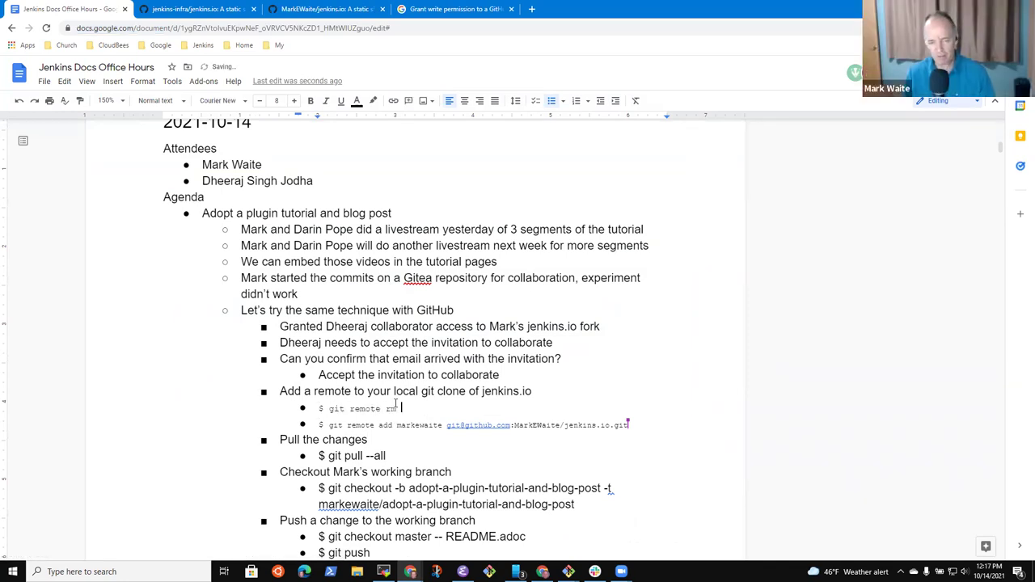
pyautogui.write('markewaite')
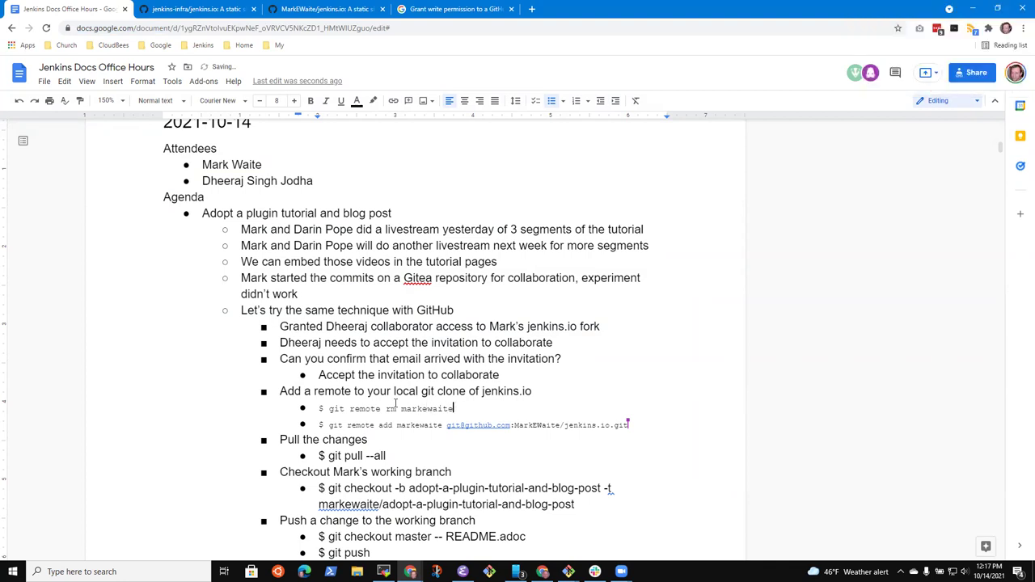
pyautogui.press('Down')
pyautogui.hotkey('ctrl', 'Left')
pyautogui.hotkey('shift', 'End')
pyautogui.hotkey('ctrl', 'v')
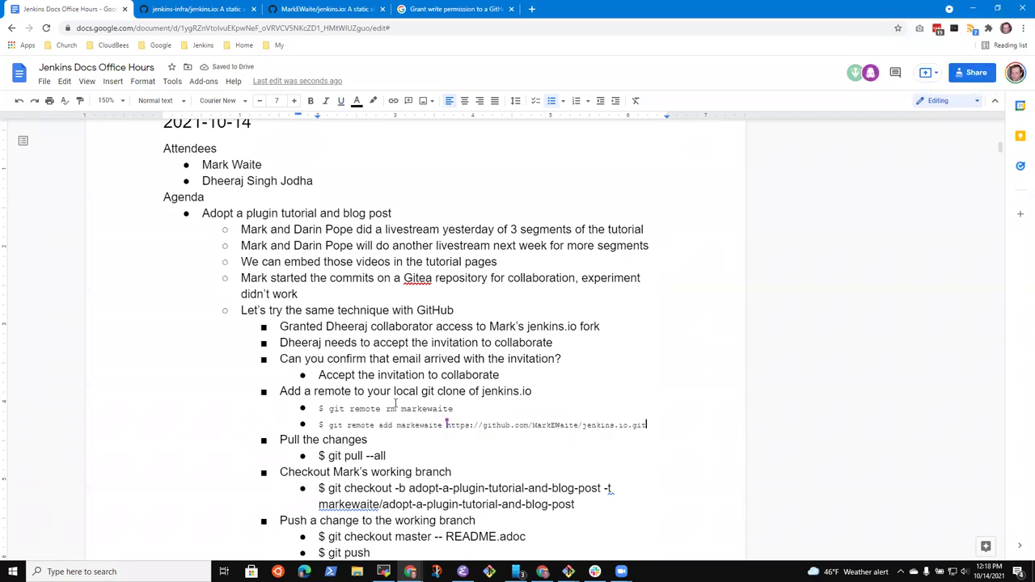
pyautogui.press('Up')
pyautogui.press('Up')
pyautogui.press('Down')
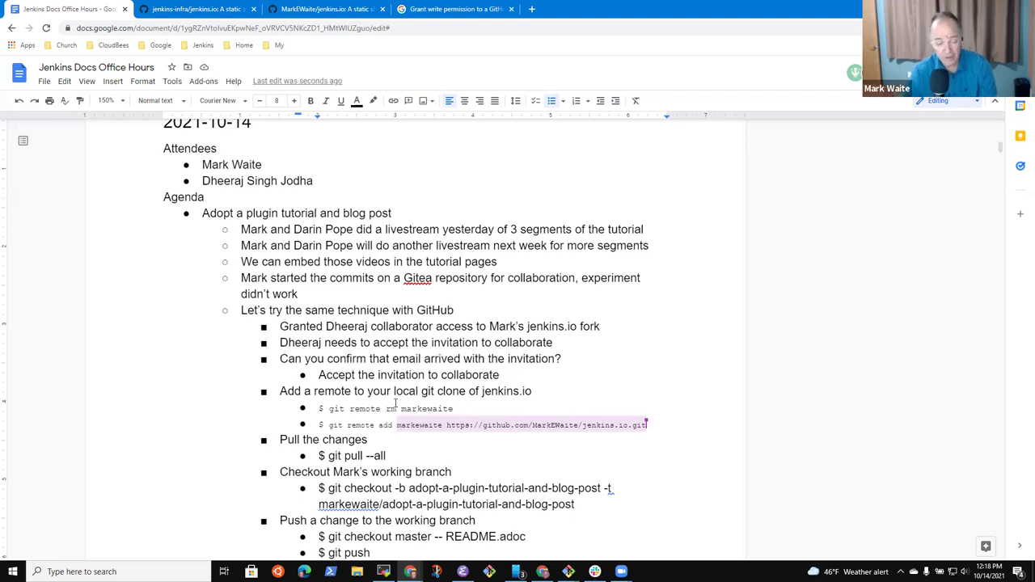
pyautogui.click(354, 489)
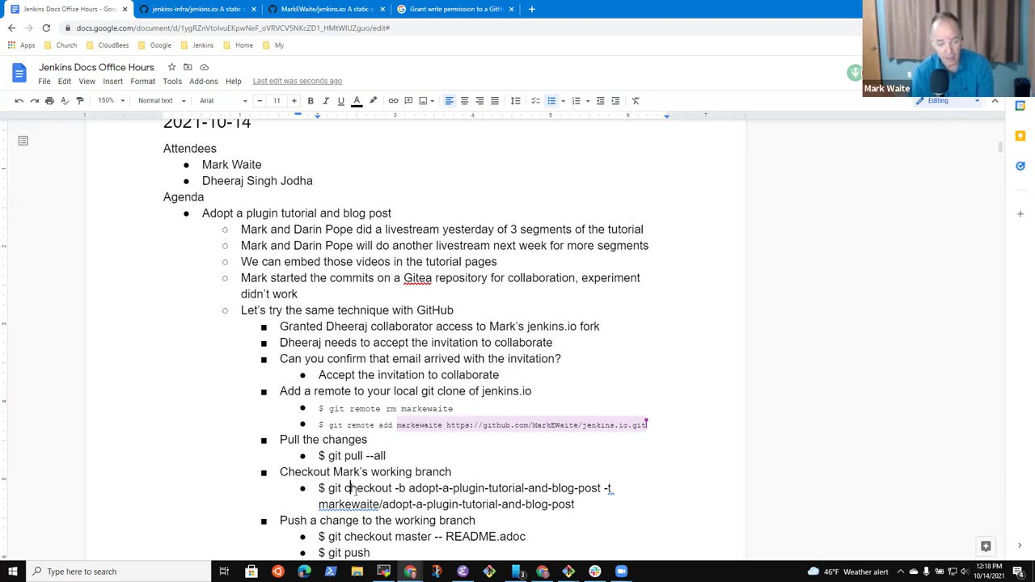
pyautogui.press('Home')
pyautogui.hotkey('shift', 'Down')
pyautogui.hotkey('shift', 'Down')
pyautogui.hotkey('shift', 'Left')
pyautogui.hotkey('shift', 'Left')
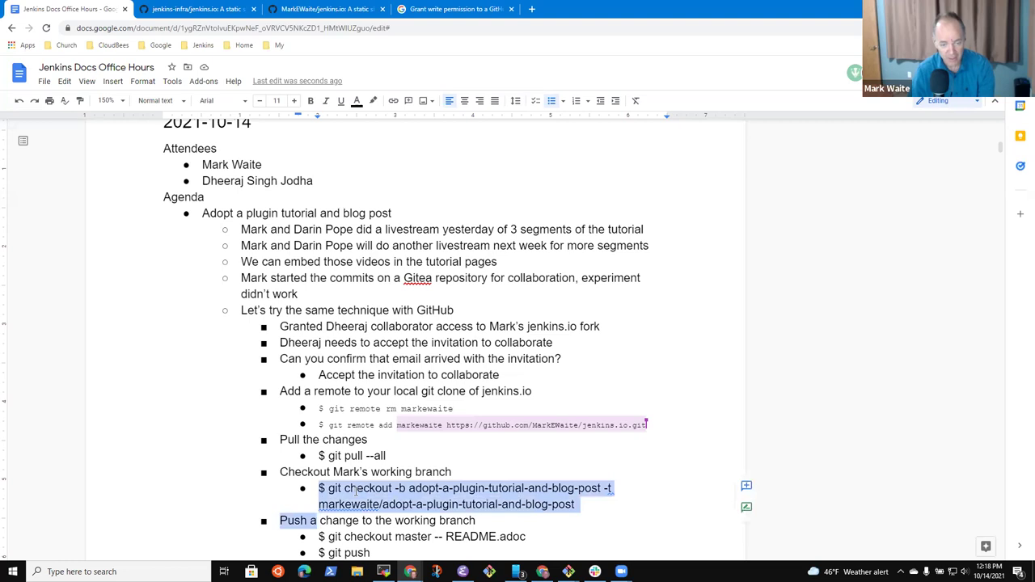
pyautogui.hotkey('shift', 'Left')
pyautogui.hotkey('shift', 'Left')
pyautogui.hotkey('shift', 'Left')
pyautogui.hotkey('shift', 'Left')
pyautogui.hotkey('shift', 'Left')
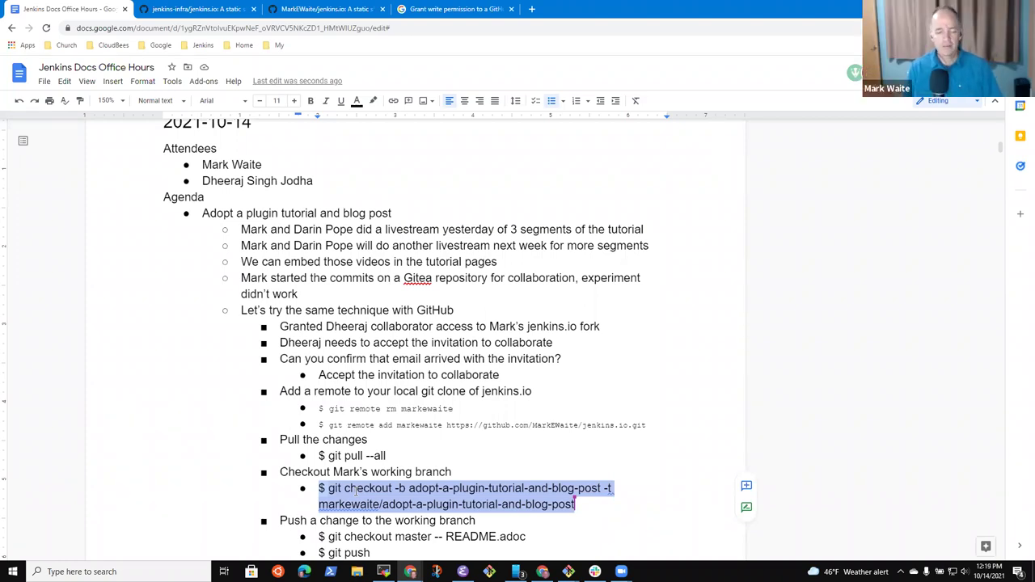
pyautogui.scroll(-2, 356, 491)
# Step: Add a '$ git push markewaite --set-upstream' bullet under the checkout command
pyautogui.click(377, 375)
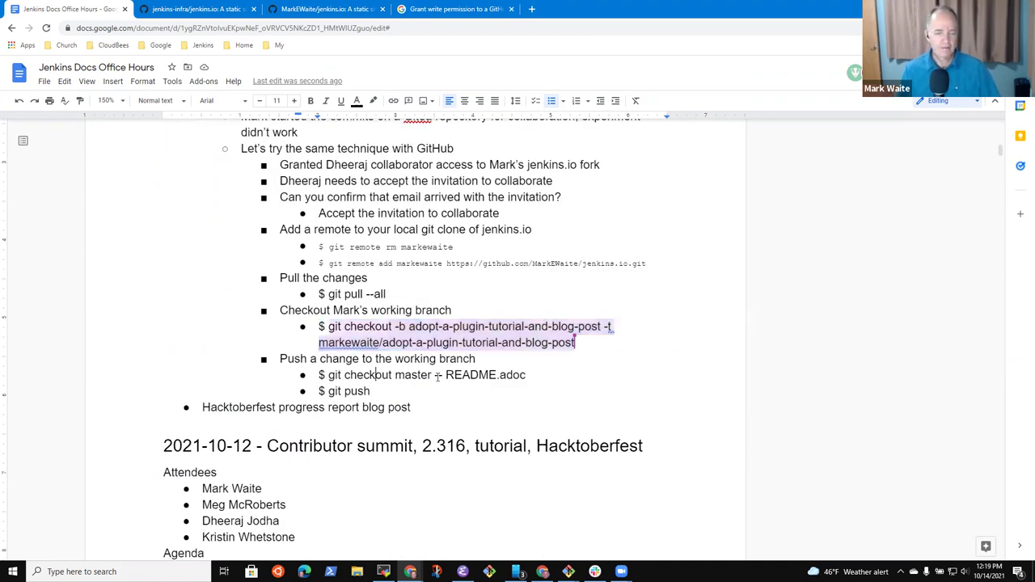
pyautogui.press('Up')
pyautogui.press('Up')
pyautogui.press('End')
pyautogui.press('Return')
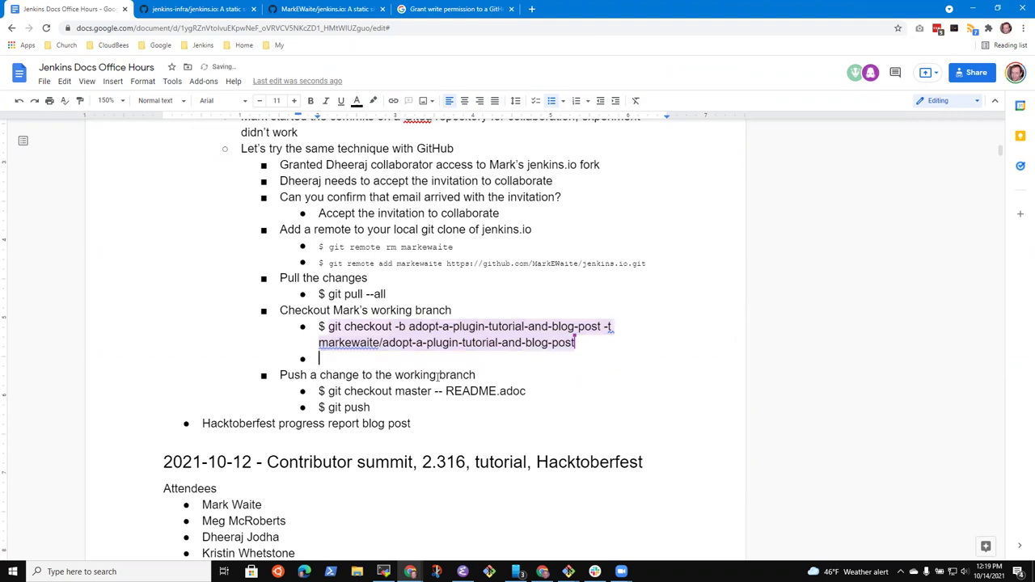
pyautogui.write('$ git push')
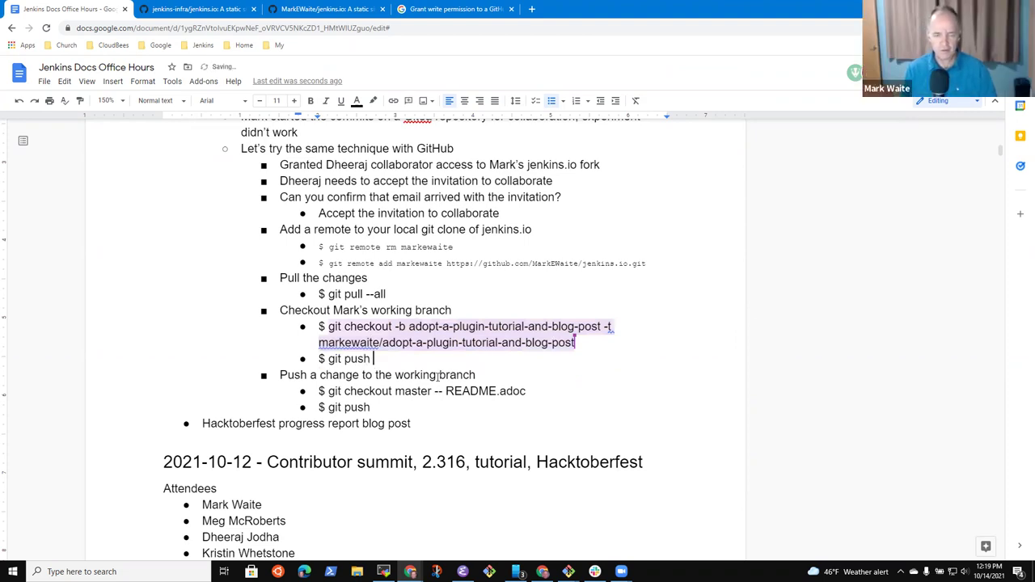
pyautogui.write(' markewaite --e=')
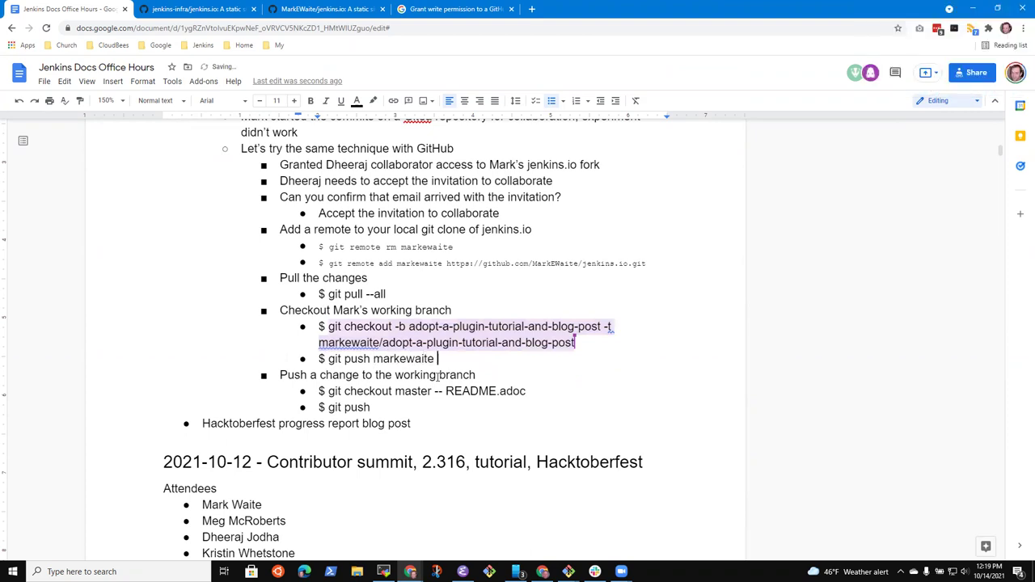
pyautogui.press('BackSpace')
pyautogui.press('BackSpace')
pyautogui.write('set-upstream')
# Step: Copy the adopt-a-plugin-tutorial-and-blog-post branch name and append it to the push command
pyautogui.press('Up')
pyautogui.press('Up')
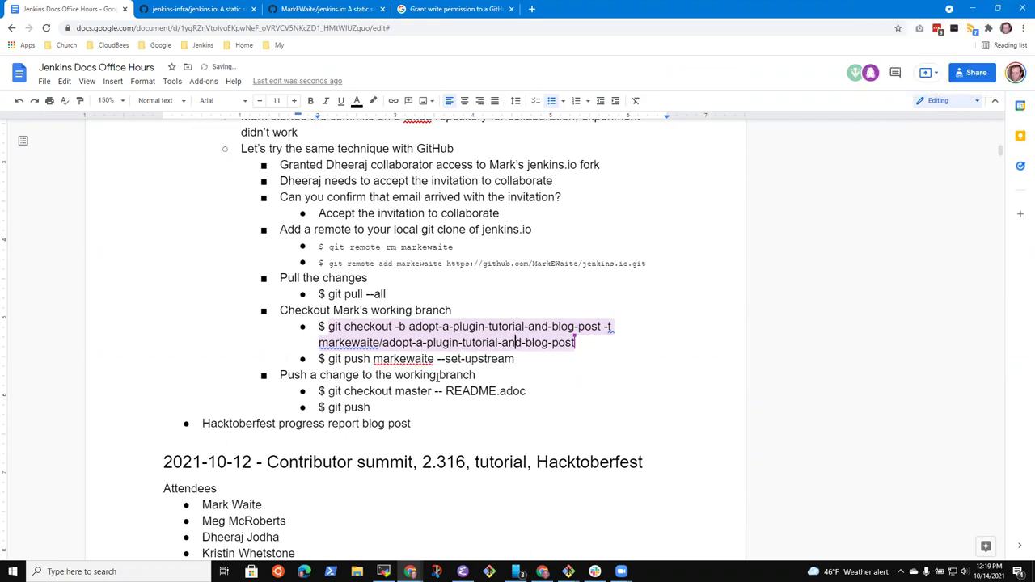
pyautogui.hotkey('ctrl', 'Left')
pyautogui.hotkey('ctrl', 'Left')
pyautogui.hotkey('ctrl', 'Left')
pyautogui.hotkey('ctrl', 'Left')
pyautogui.hotkey('ctrl', 'shift', 'Right')
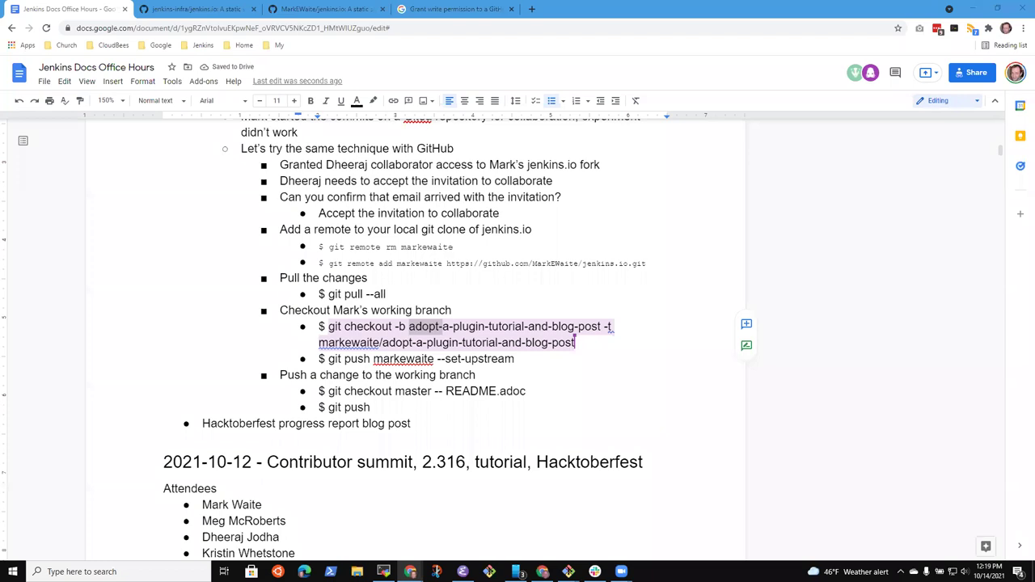
pyautogui.click(443, 326)
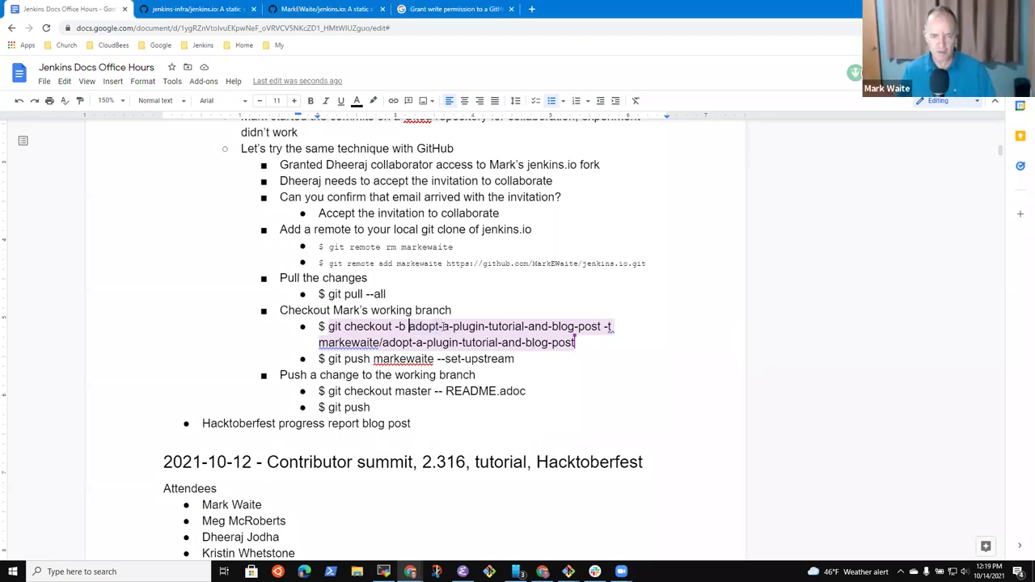
pyautogui.hotkey('ctrl', 'shift', 'Right')
pyautogui.hotkey('ctrl', 'shift', 'Right')
pyautogui.hotkey('ctrl', 'shift', 'Right')
pyautogui.hotkey('ctrl', 'shift', 'Right')
pyautogui.hotkey('ctrl', 'shift', 'Right')
pyautogui.hotkey('ctrl', 'shift', 'Right')
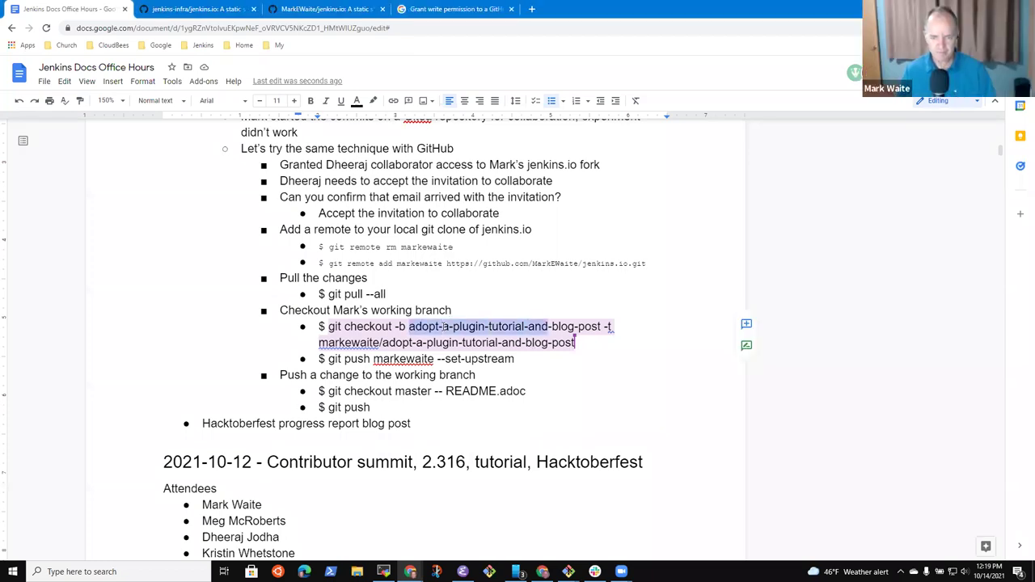
pyautogui.hotkey('ctrl', 'shift', 'Right')
pyautogui.hotkey('ctrl', 'shift', 'Right')
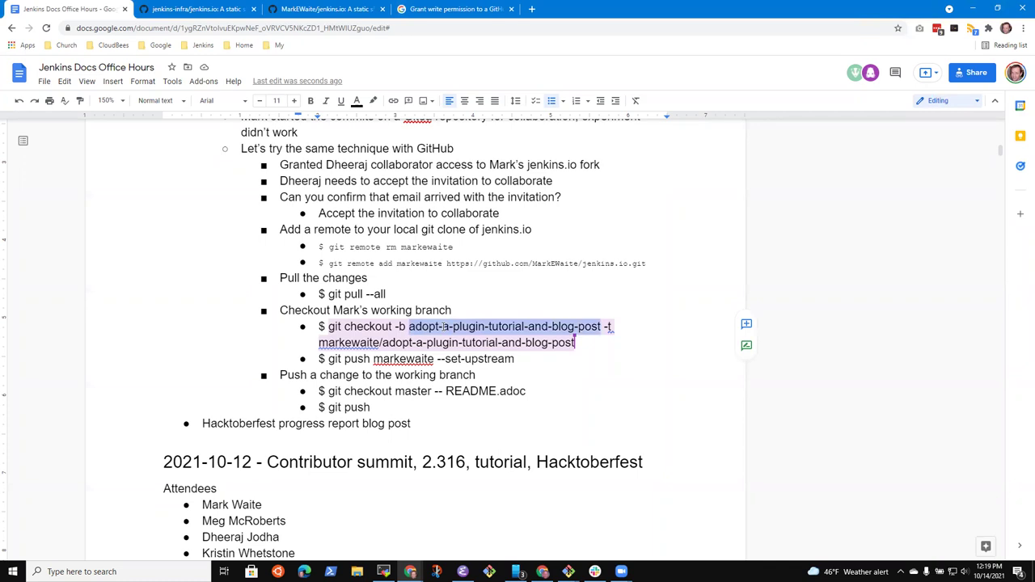
pyautogui.hotkey('ctrl', 'c')
pyautogui.press('Down')
pyautogui.hotkey('ctrl', 'v')
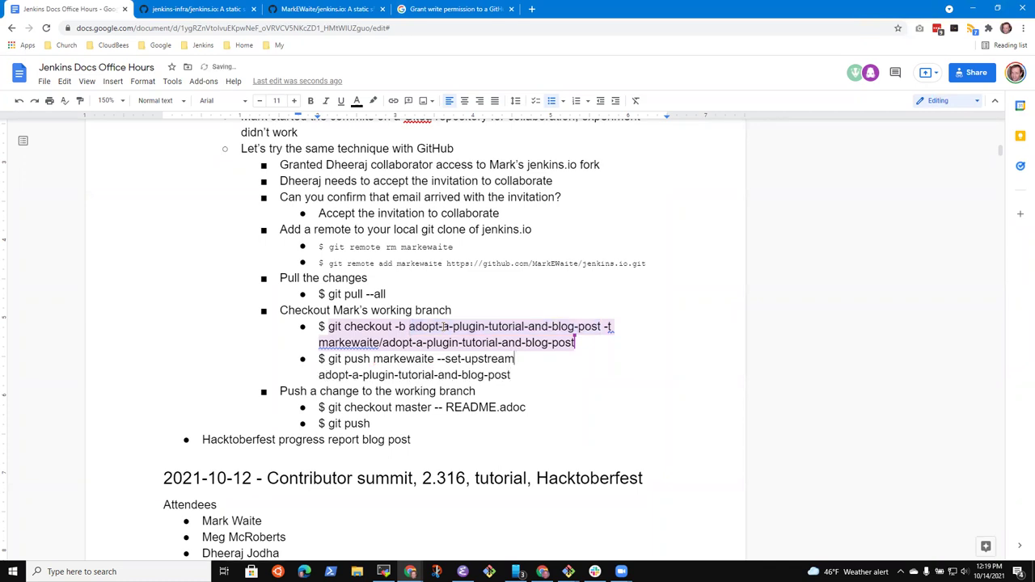
# Step: Select the git push command and decrease its font size to 10
pyautogui.press('Home')
pyautogui.hotkey('shift', 'Down')
pyautogui.hotkey('shift', 'Down')
pyautogui.hotkey('shift', 'Left')
pyautogui.hotkey('shift', 'Left')
pyautogui.hotkey('shift', 'Left')
pyautogui.hotkey('shift', 'Left')
pyautogui.hotkey('shift', 'Left')
pyautogui.hotkey('shift', 'Left')
pyautogui.hotkey('shift', 'Left')
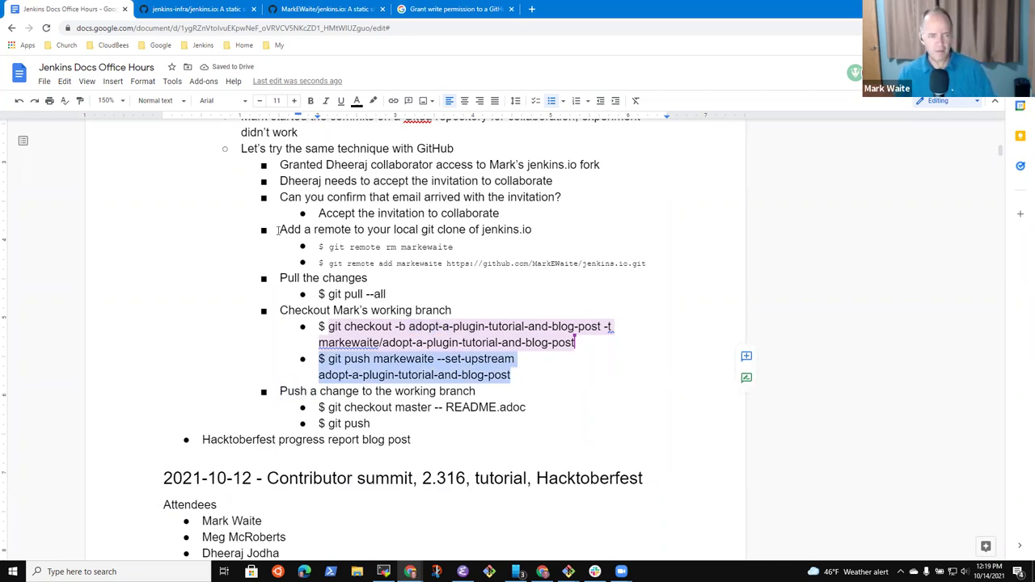
pyautogui.click(259, 102)
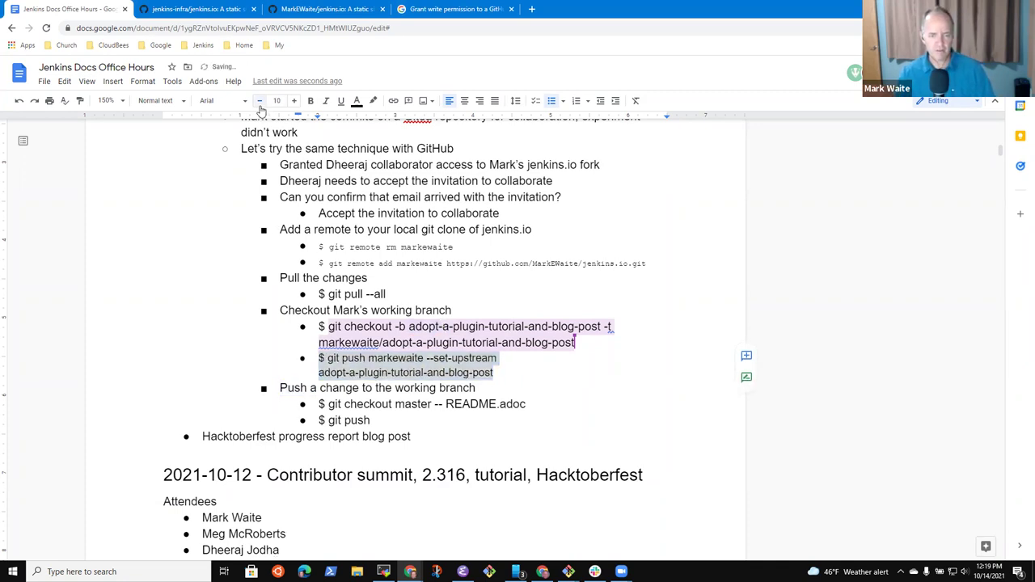
# Step: Decrease the git push command's font to 9 pt so it fits on one line
pyautogui.click(260, 104)
pyautogui.click(561, 334)
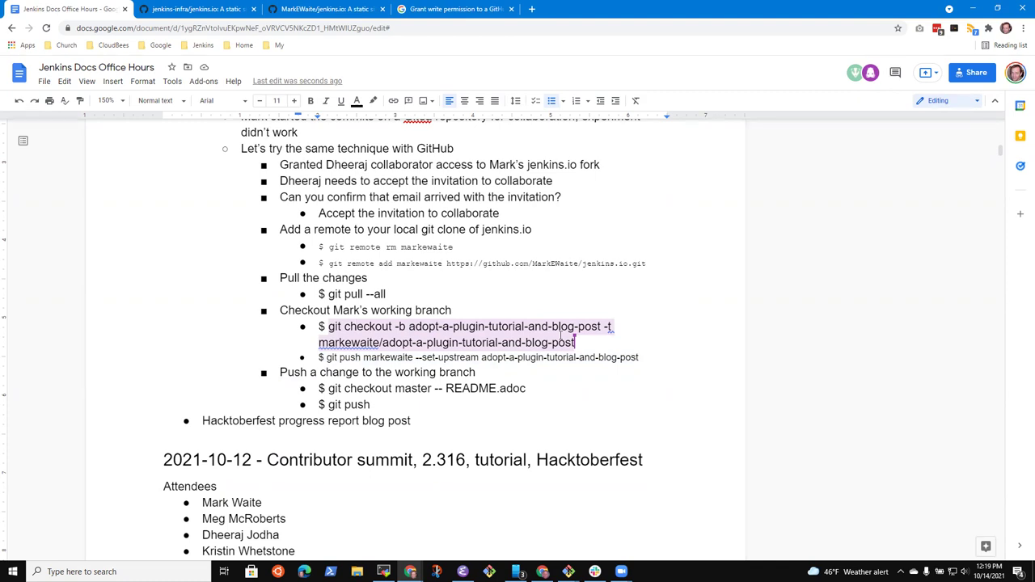
pyautogui.press('Right')
pyautogui.press('End')
# Step: Select the whole '$ git checkout master -- README.adoc' line
pyautogui.press('Down')
pyautogui.press('Down')
pyautogui.press('End')
pyautogui.hotkey('shift', 'Home')
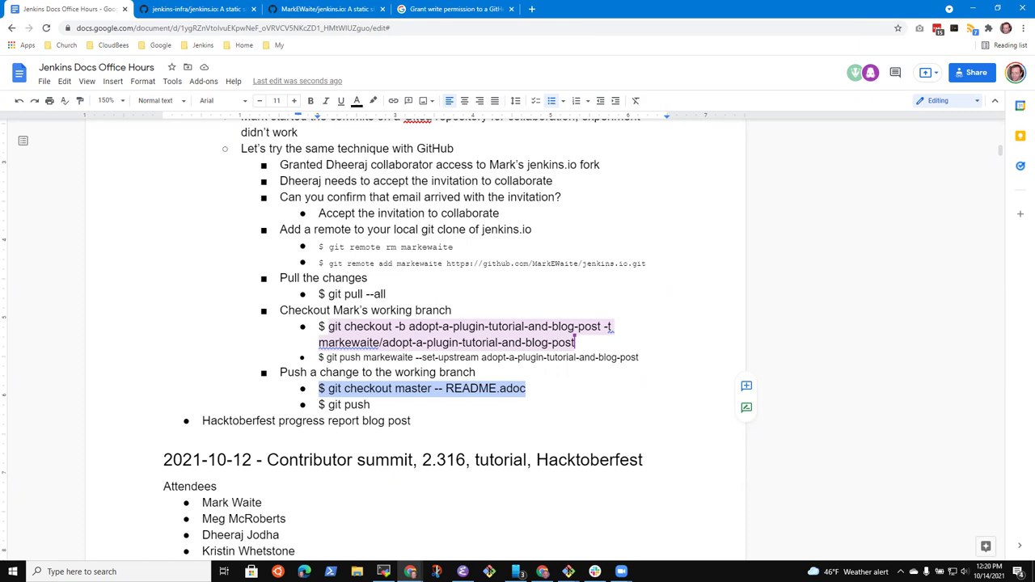
# Step: Move the Chrome meeting notes window out of view to show the desktop
pyautogui.hotkey('alt', 'Tab')
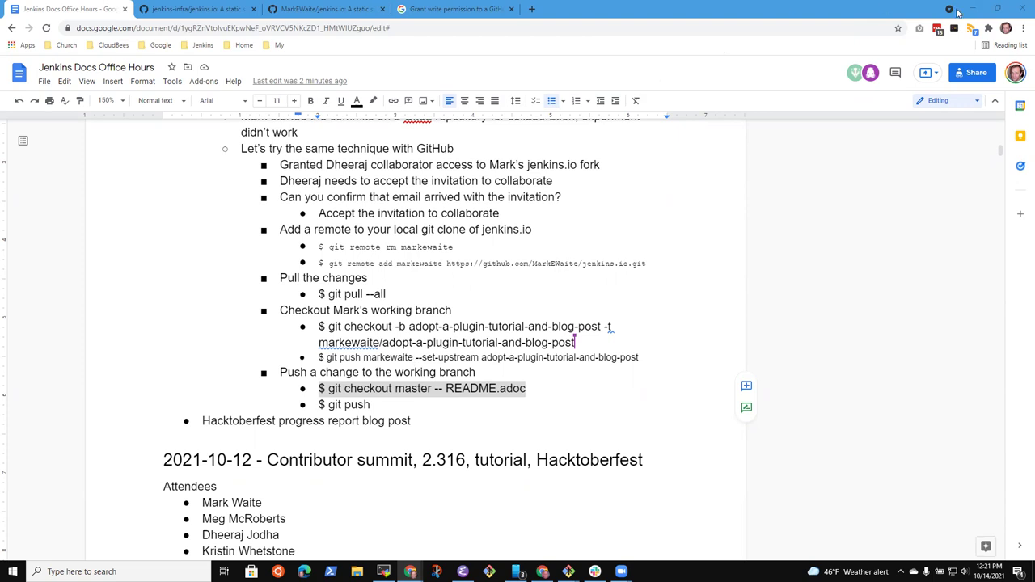
pyautogui.hotkey('alt', 'Tab')
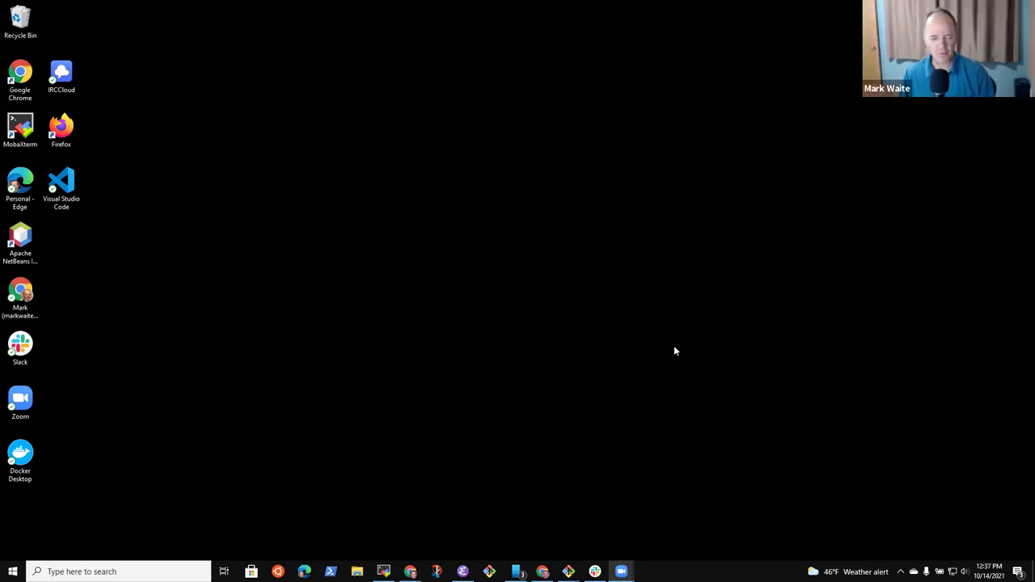
# Step: Close the File Explorer window and quit the gitconfig vim editor with :q
pyautogui.click(357, 572)
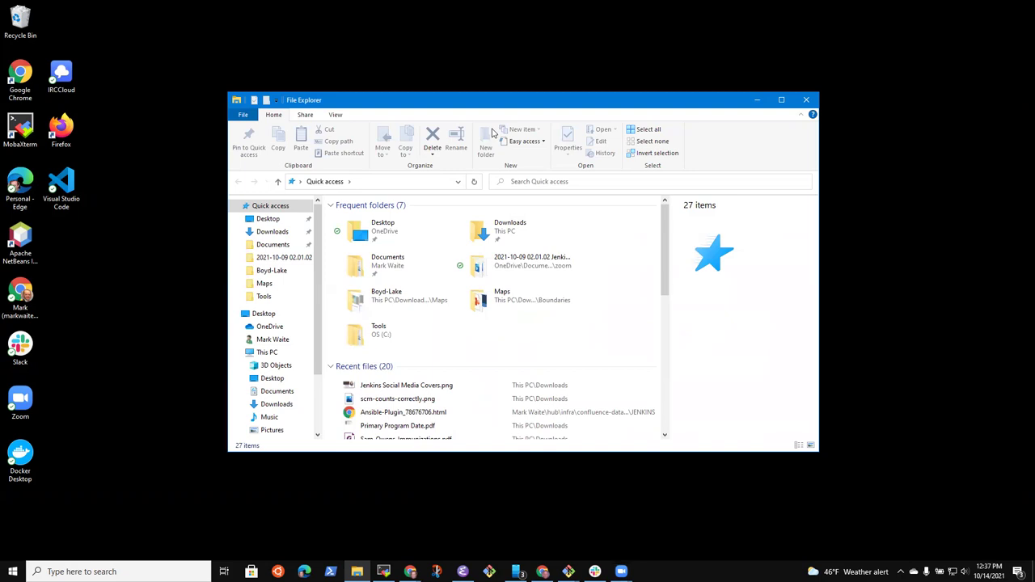
pyautogui.click(806, 99)
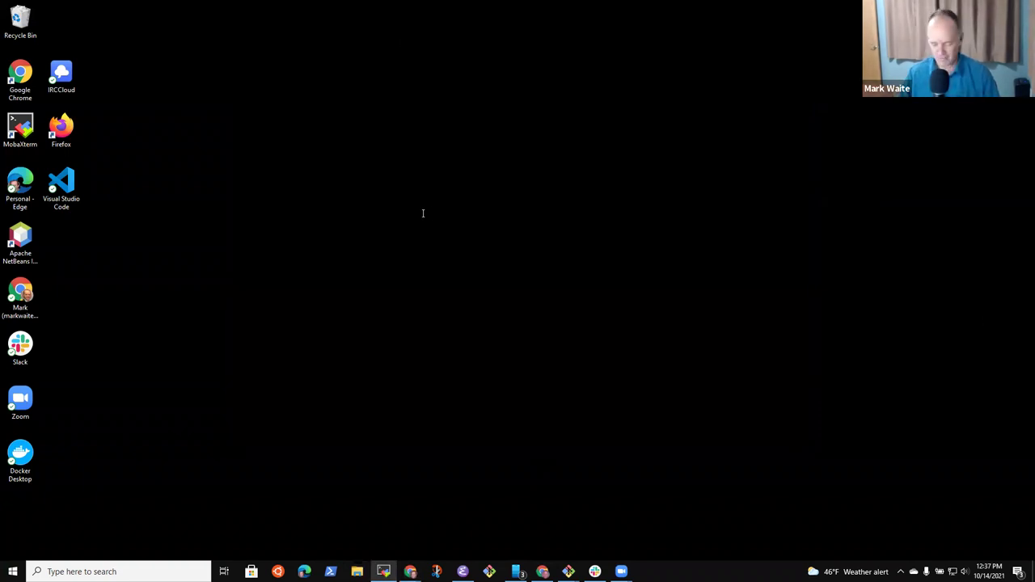
pyautogui.write(':q')
pyautogui.press('Return')
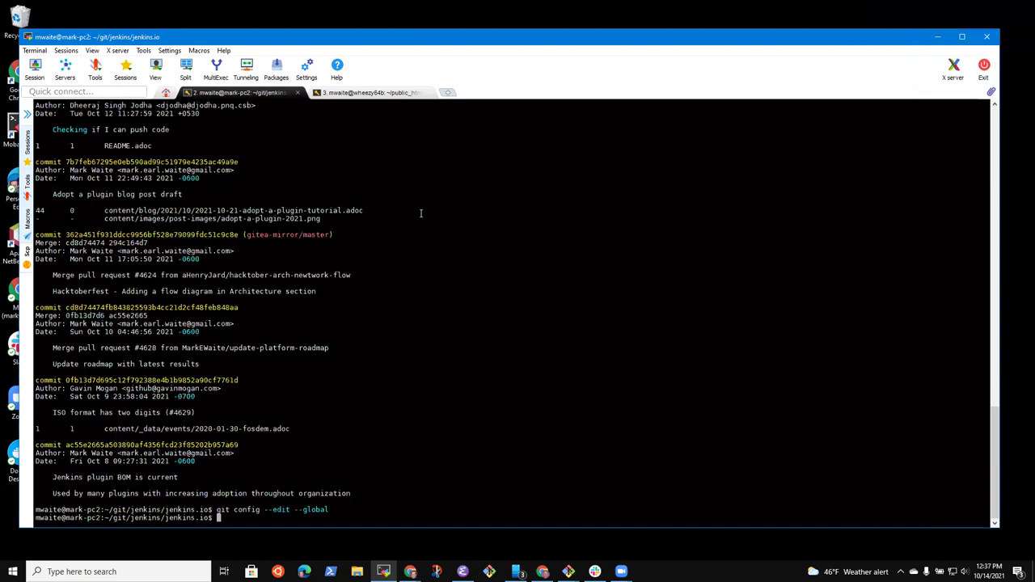
# Step: In the jenkins.io repository, run ls, df, uptime and git status, then launch emacs
pyautogui.hotkey('ctrl', 'l')
pyautogui.write('ls')
pyautogui.press('Return')
pyautogui.write('df')
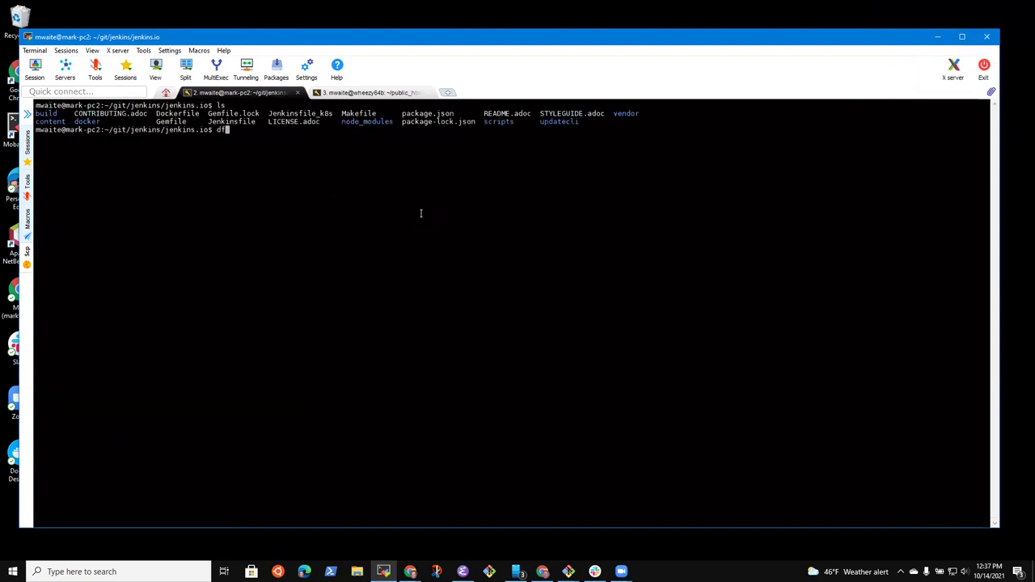
pyautogui.press('Return')
pyautogui.write('uptime')
pyautogui.press('Return')
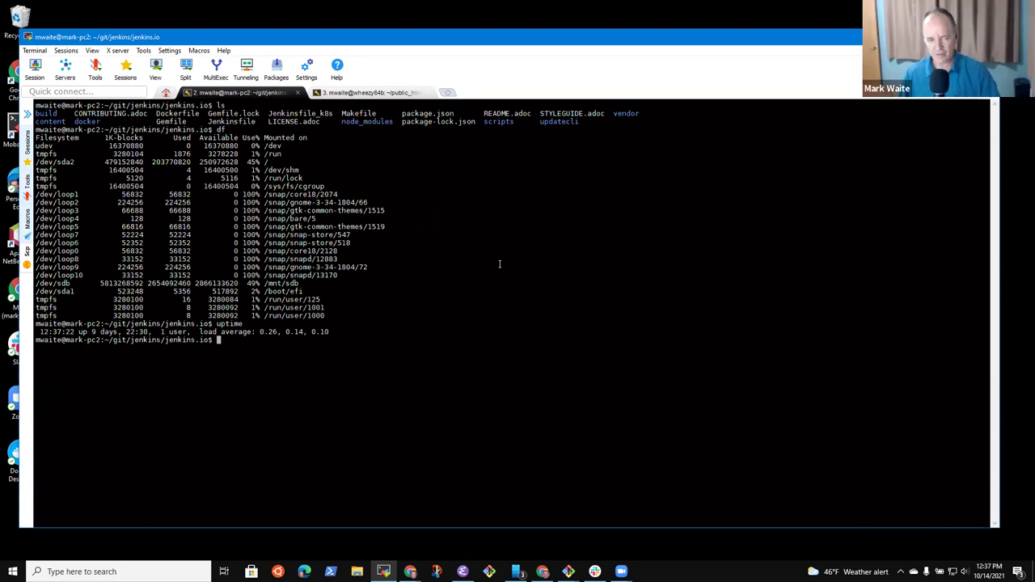
pyautogui.write('git status')
pyautogui.press('Return')
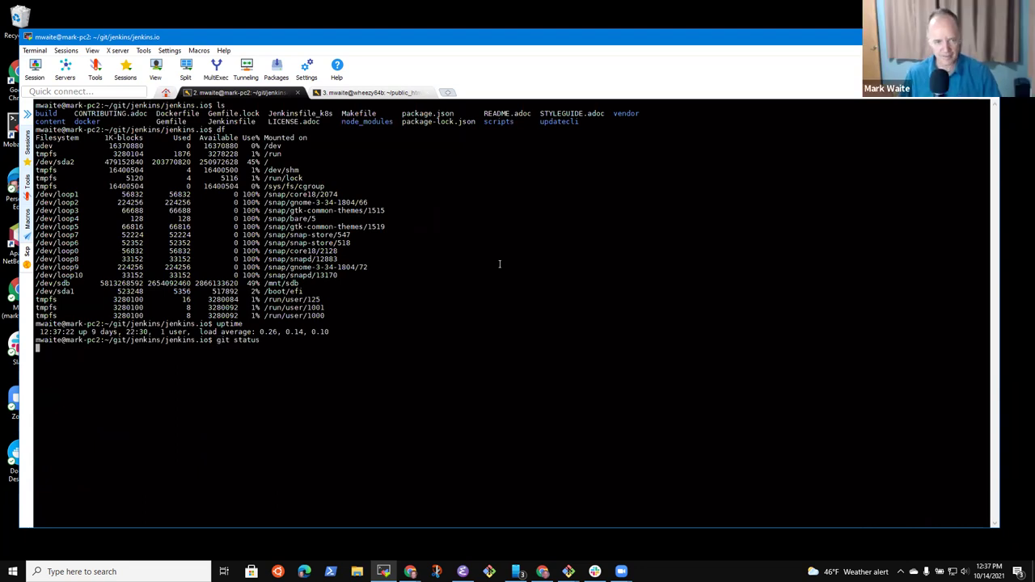
pyautogui.write('emacs')
pyautogui.press('Return')
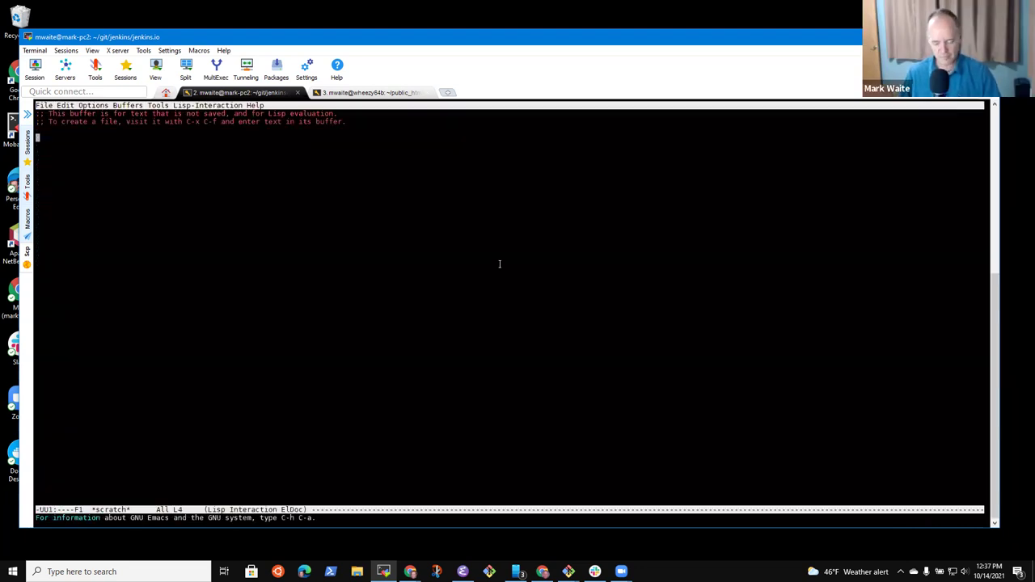
# Step: Run 'make run' as an Emacs compile job to start the jenkins.io preview server
pyautogui.hotkey('alt', 'x')
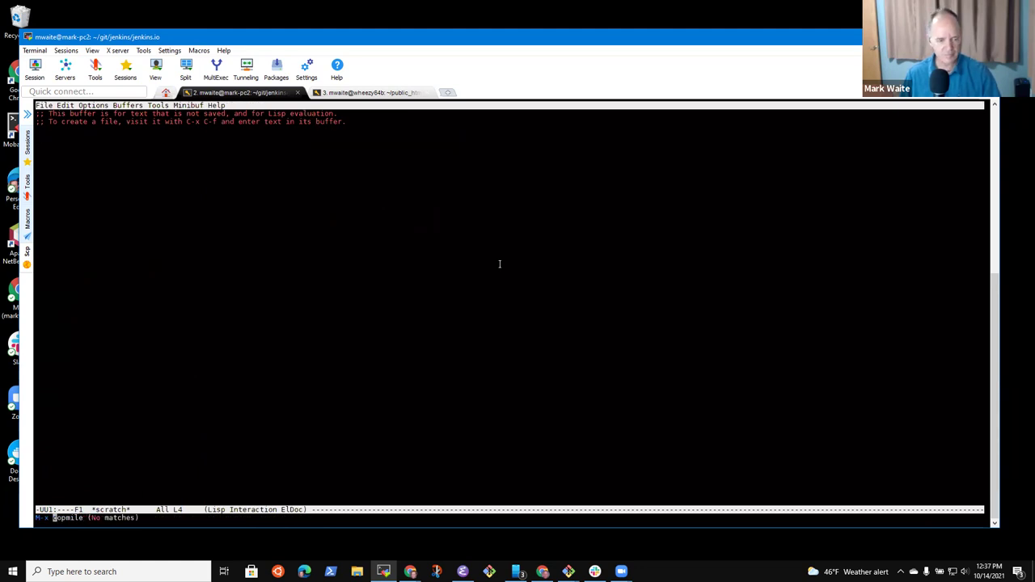
pyautogui.write('compile')
pyautogui.press('Return')
pyautogui.press('Up')
pyautogui.press('BackSpace')
pyautogui.press('BackSpace')
pyautogui.press('BackSpace')
pyautogui.press('BackSpace')
pyautogui.press('BackSpace')
pyautogui.press('BackSpace')
pyautogui.press('BackSpace')
pyautogui.press('BackSpace')
pyautogui.press('BackSpace')
pyautogui.press('BackSpace')
pyautogui.press('BackSpace')
pyautogui.press('BackSpace')
pyautogui.press('BackSpace')
pyautogui.press('BackSpace')
pyautogui.press('BackSpace')
pyautogui.press('BackSpace')
pyautogui.press('BackSpace')
pyautogui.press('BackSpace')
pyautogui.press('BackSpace')
pyautogui.press('BackSpace')
pyautogui.write('mak')
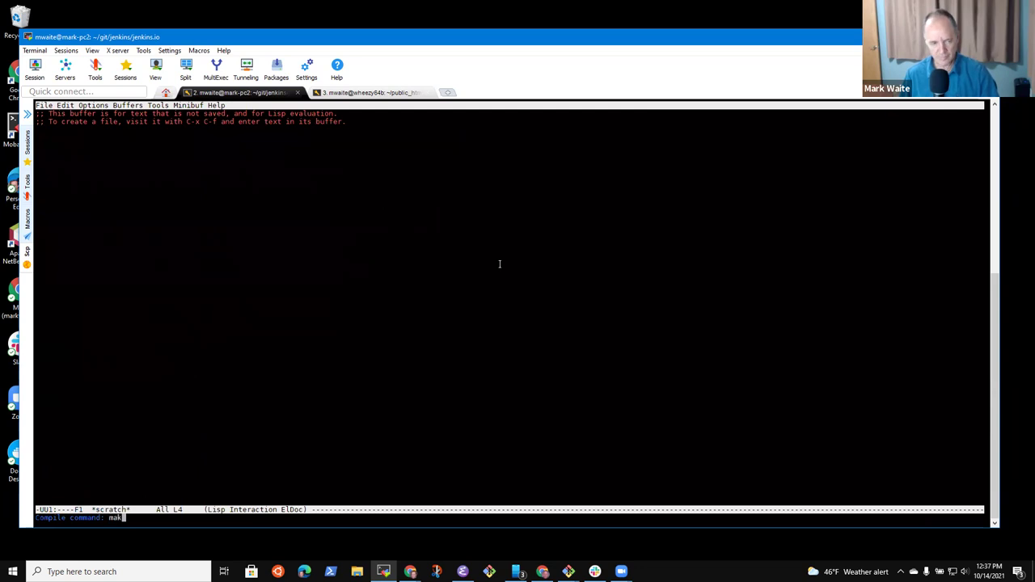
pyautogui.write('e run')
pyautogui.press('Return')
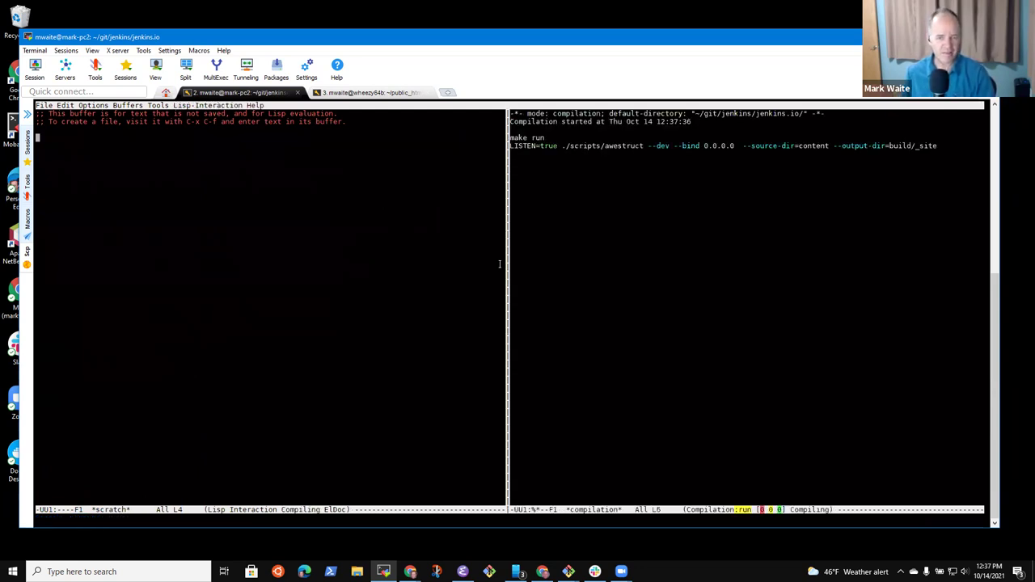
# Step: Split the Emacs frame to show *scratch* on top of the compilation output
pyautogui.hotkey('ctrl', 'x')
pyautogui.press('1')
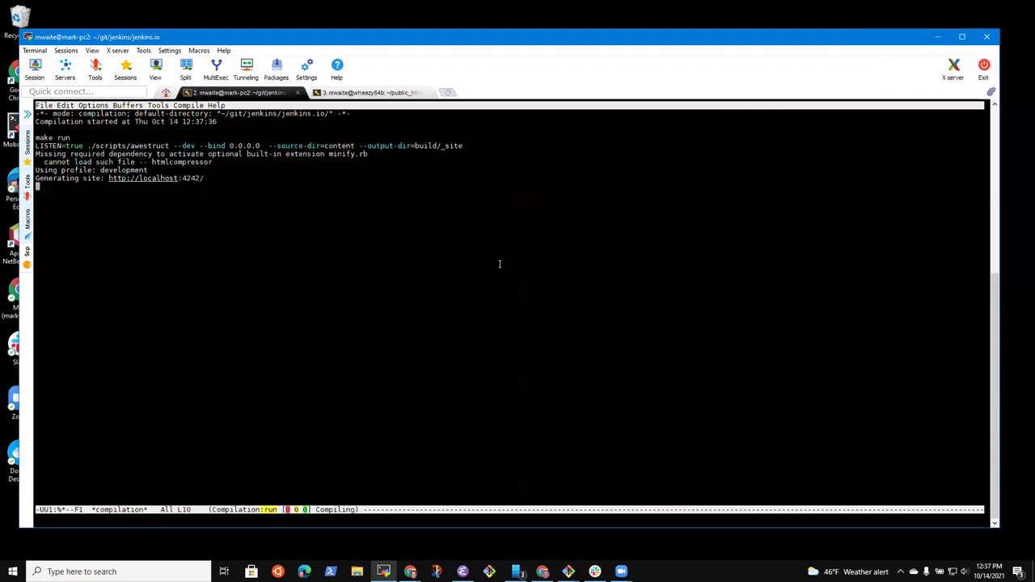
pyautogui.hotkey('ctrl', 'x')
pyautogui.press('2')
pyautogui.hotkey('ctrl', 'x')
pyautogui.press('b')
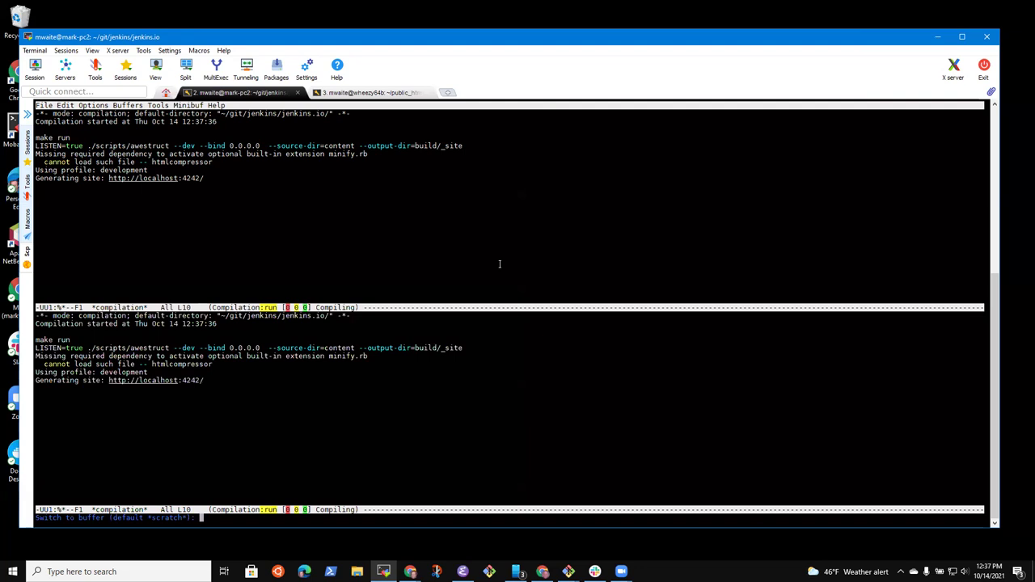
pyautogui.press('Return')
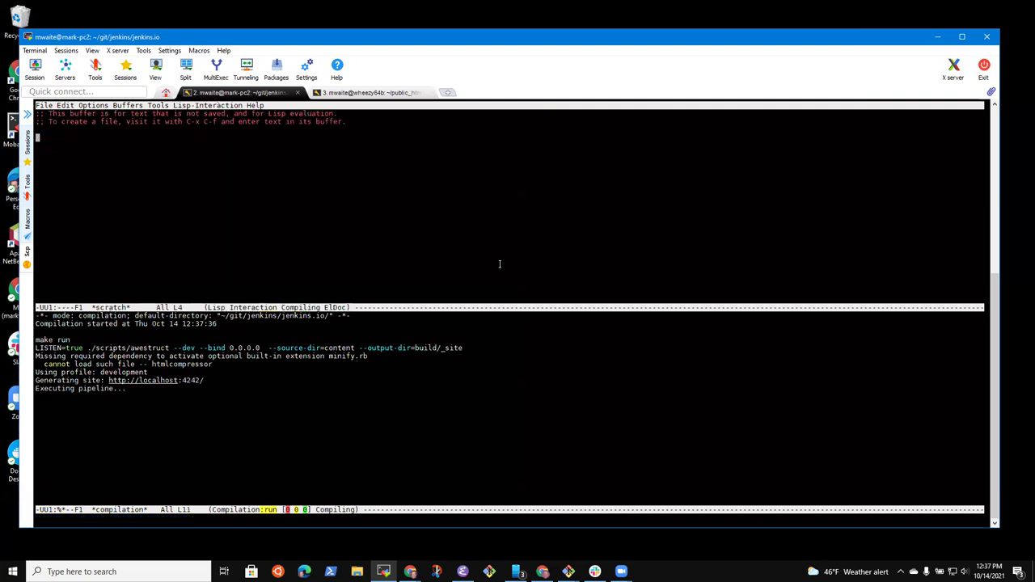
pyautogui.hotkey('ctrl', 'x')
pyautogui.hotkey('ctrl', 'f')
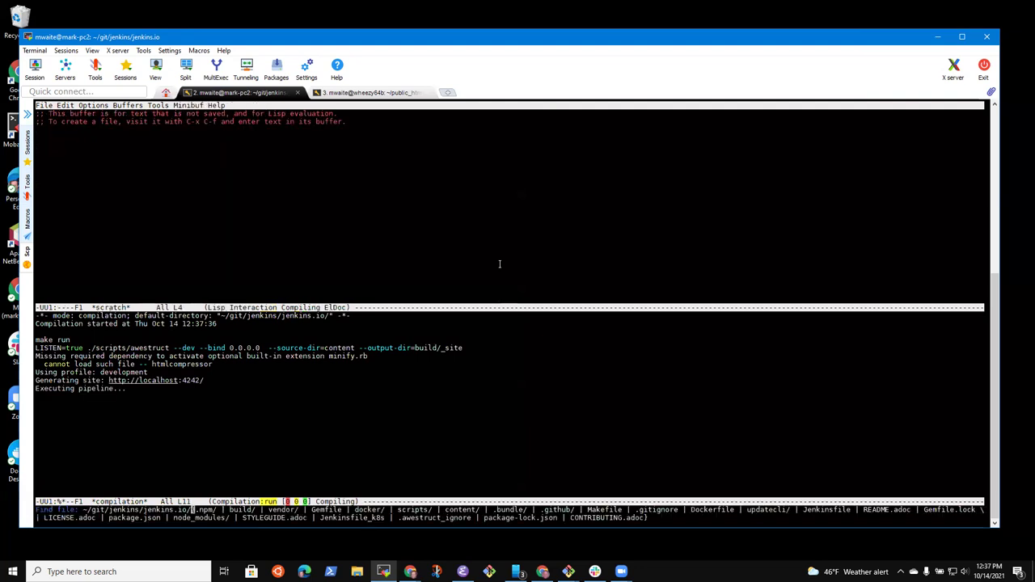
pyautogui.hotkey('ctrl', 'g')
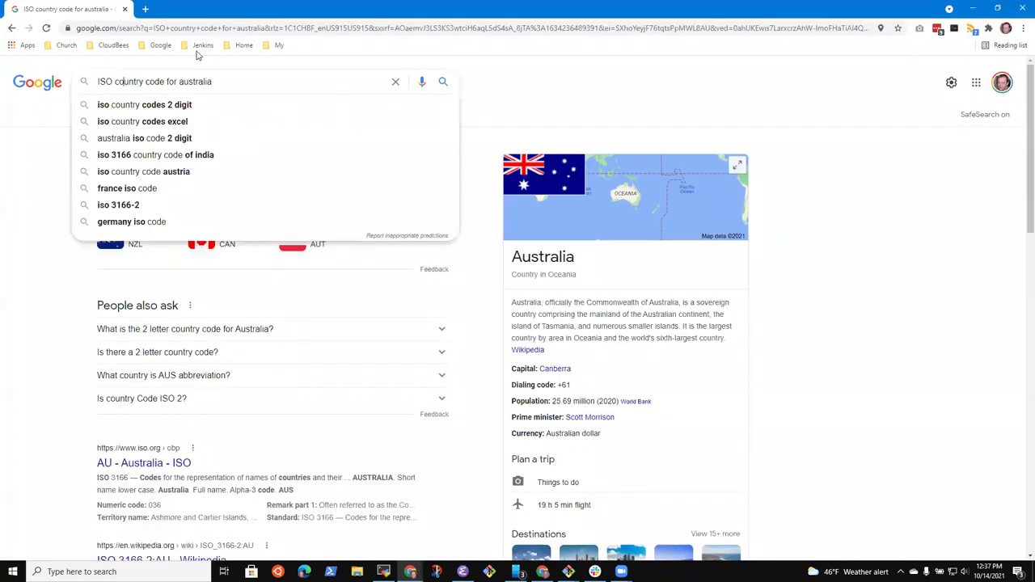
# Step: Go to jenkins.io from the Jenkins bookmarks and open the Developer Guide
pyautogui.click(203, 45)
pyautogui.click(208, 170)
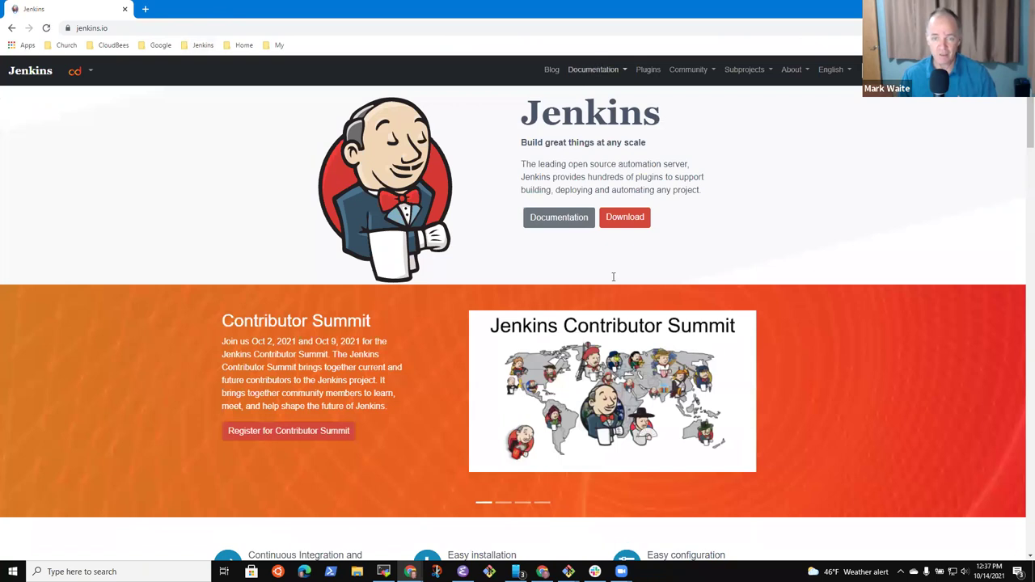
pyautogui.click(593, 69)
pyautogui.click(619, 269)
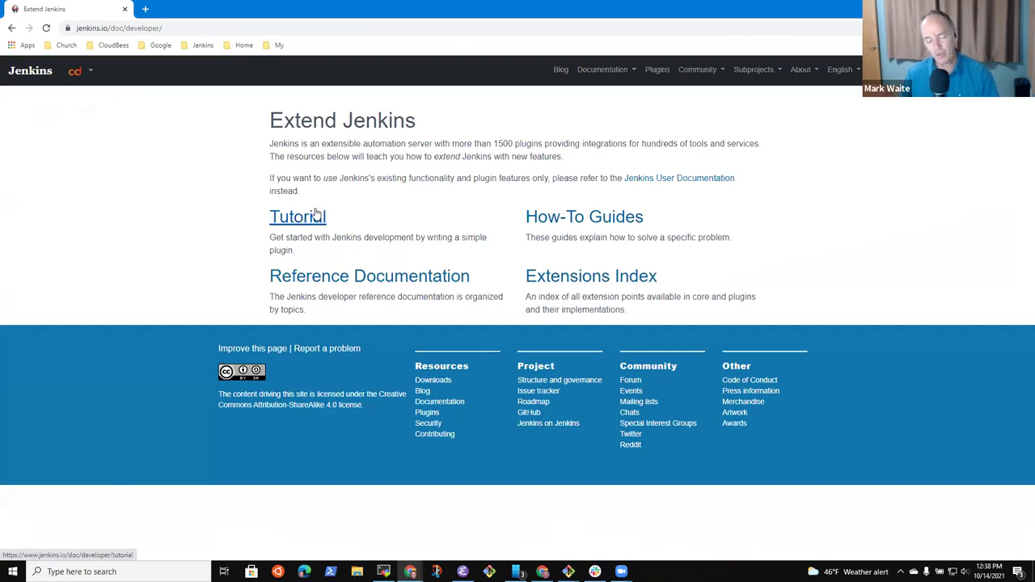
# Step: Follow the Tutorial link to the Plugin Tutorial page
pyautogui.click(310, 221)
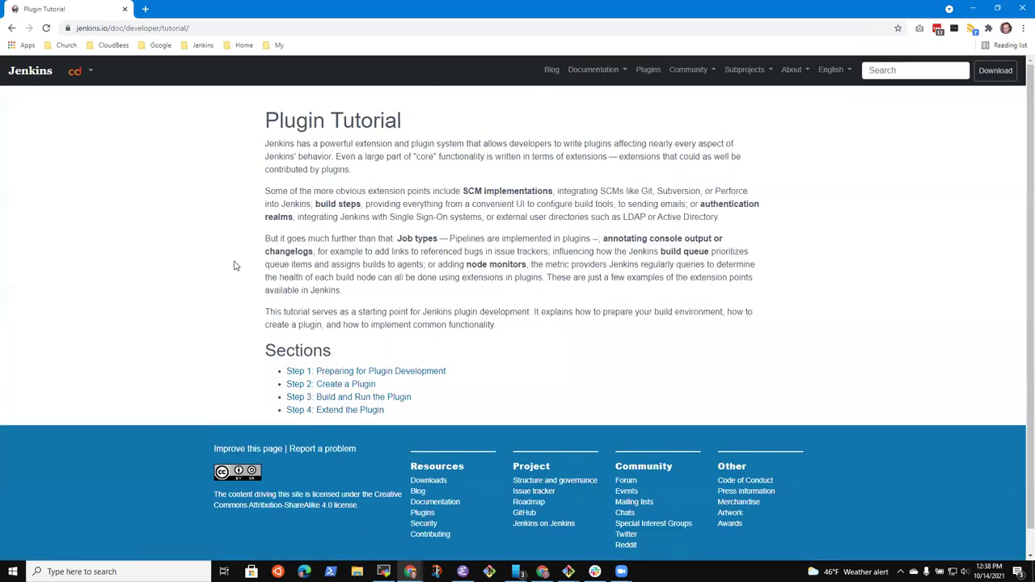
pyautogui.click(11, 28)
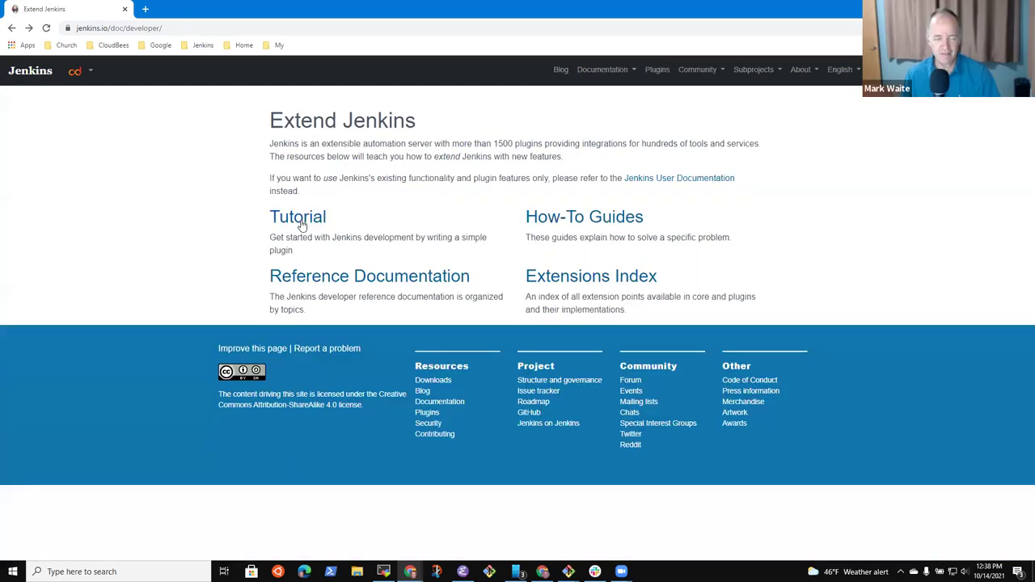
pyautogui.moveTo(351, 219); pyautogui.dragTo(280, 225)
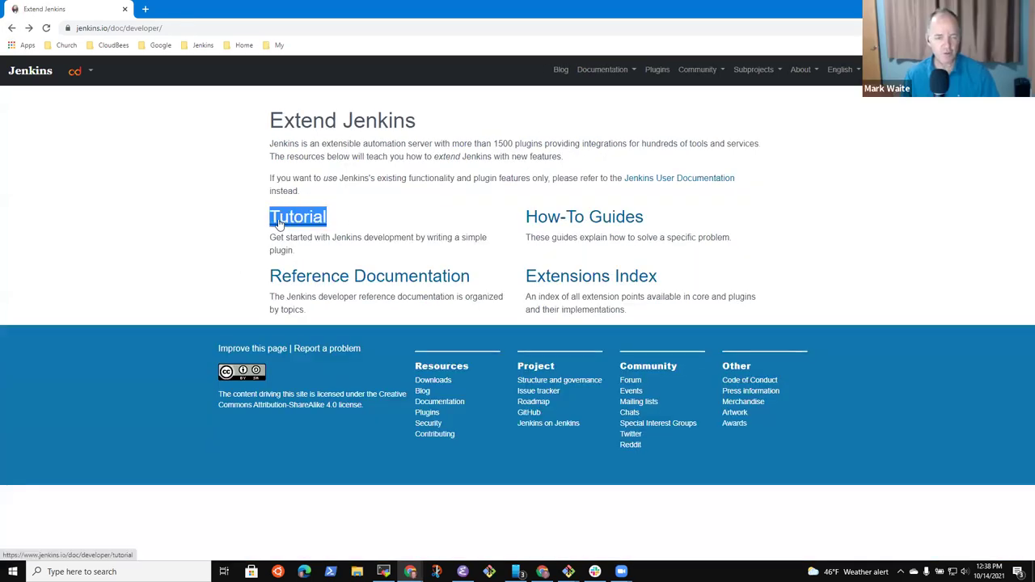
pyautogui.click(280, 225)
pyautogui.click(12, 29)
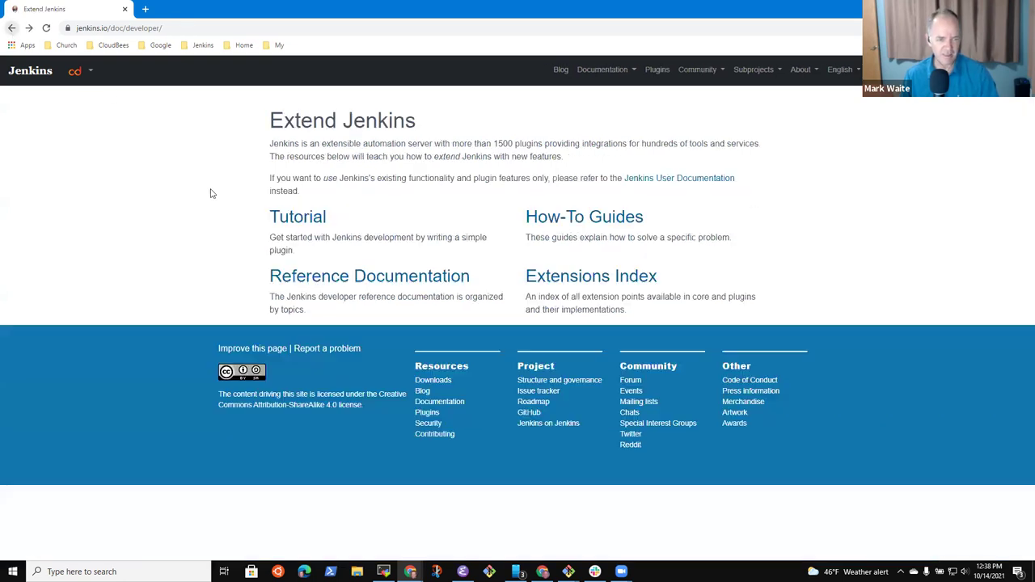
pyautogui.click(301, 220)
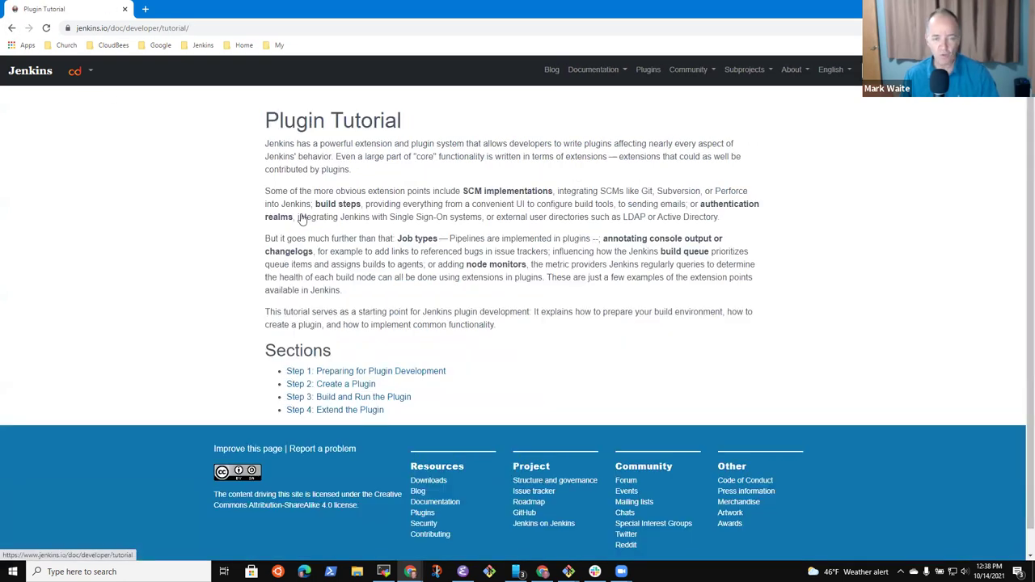